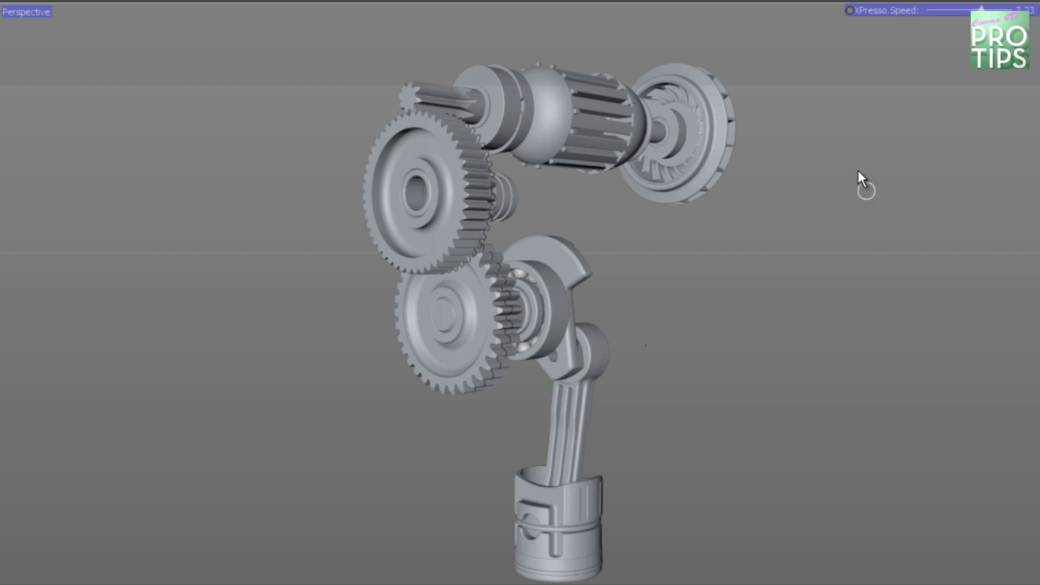
Play the drivetrain animation with F8 so the gears turn and the piston moves
{"action": "key", "text": "F8"}
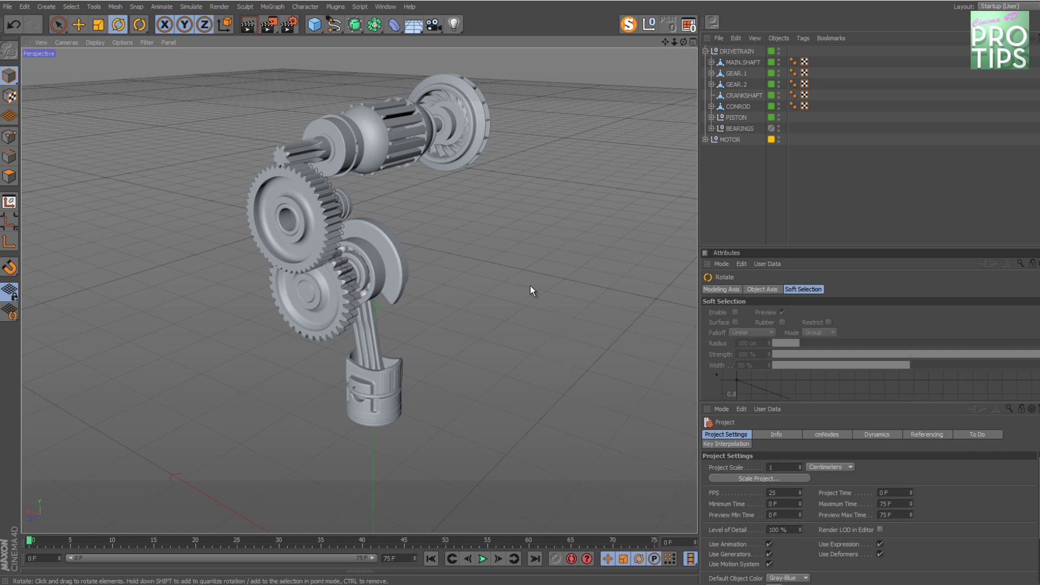
Turn on the AXES OVERLAY - Gears layer and zoom in on the gears
{"action": "key", "text": "shift+F4"}
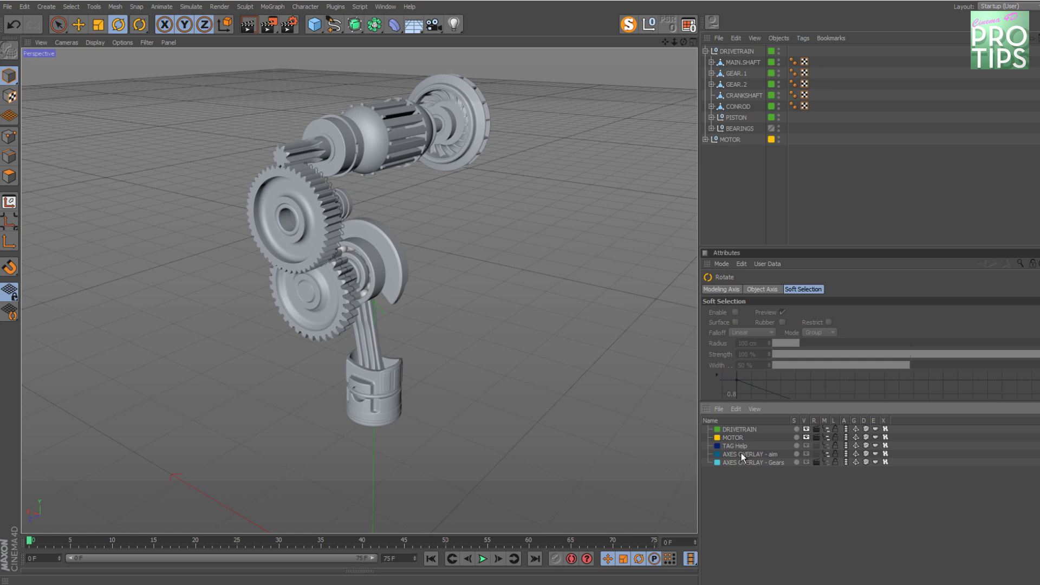
{"action": "left_click", "coordinate": [806, 462]}
{"action": "left_click_drag", "start_coordinate": [510, 398], "coordinate": [470, 387], "text": "alt"}
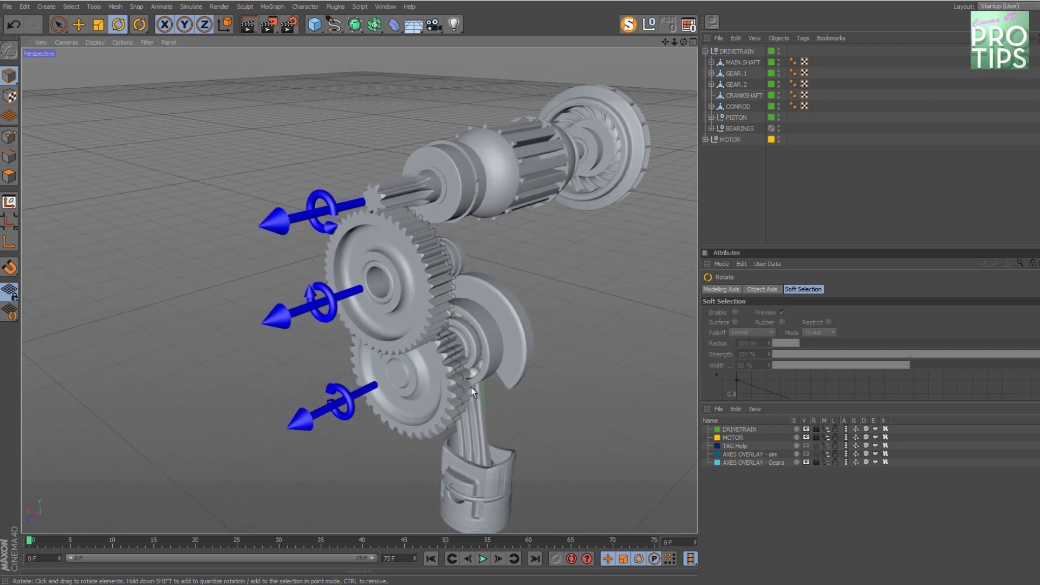
{"action": "right_click_drag", "start_coordinate": [470, 387], "coordinate": [486, 356], "text": "alt"}
{"action": "mouse_move", "coordinate": [487, 357]}
{"action": "left_mouse_down", "text": "alt"}
{"action": "mouse_move", "coordinate": [451, 359]}
{"action": "mouse_move", "coordinate": [482, 363]}
{"action": "left_mouse_up", "text": "alt"}
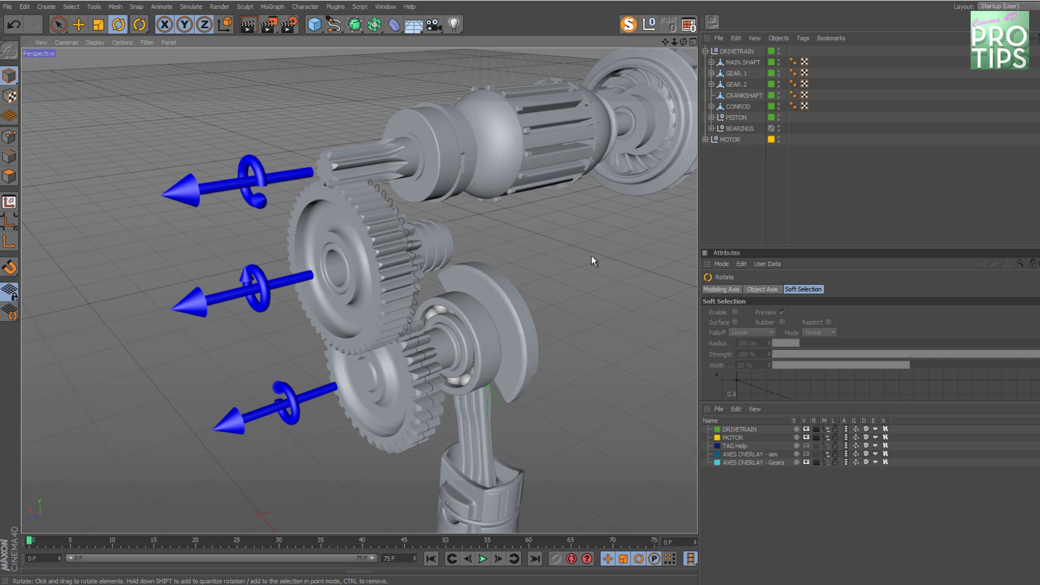
In axis mode, rotate the axes of the lower gear GEAR.2 and upper gear GEAR.1
{"action": "left_click", "coordinate": [386, 157]}
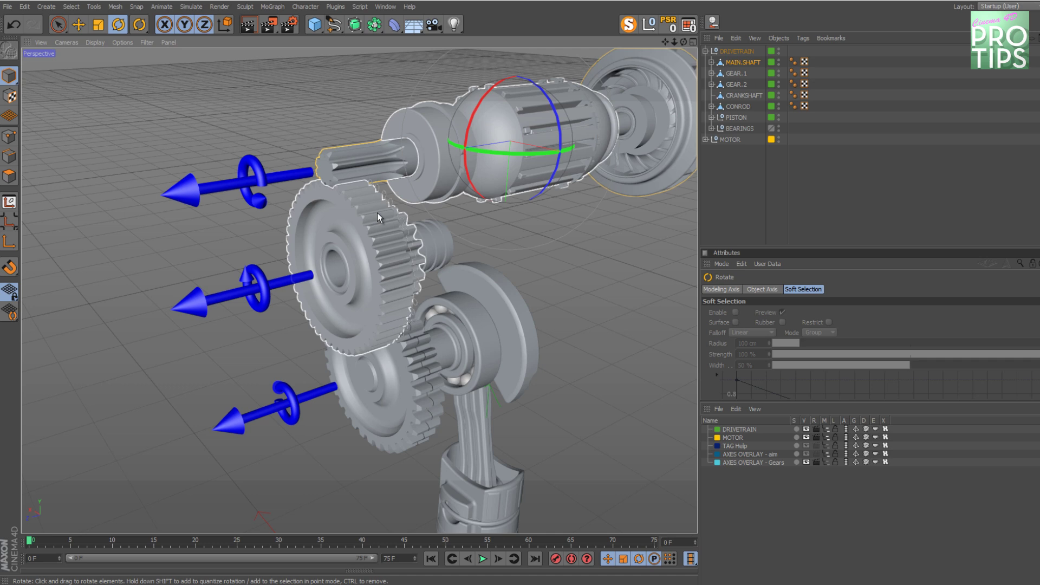
{"action": "left_click", "coordinate": [395, 285]}
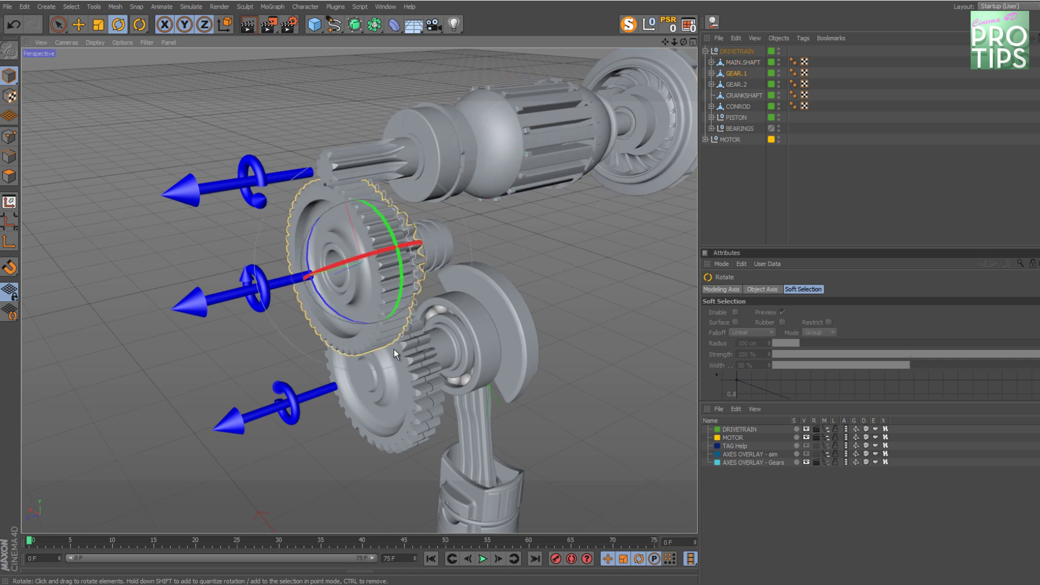
{"action": "left_click", "coordinate": [423, 375]}
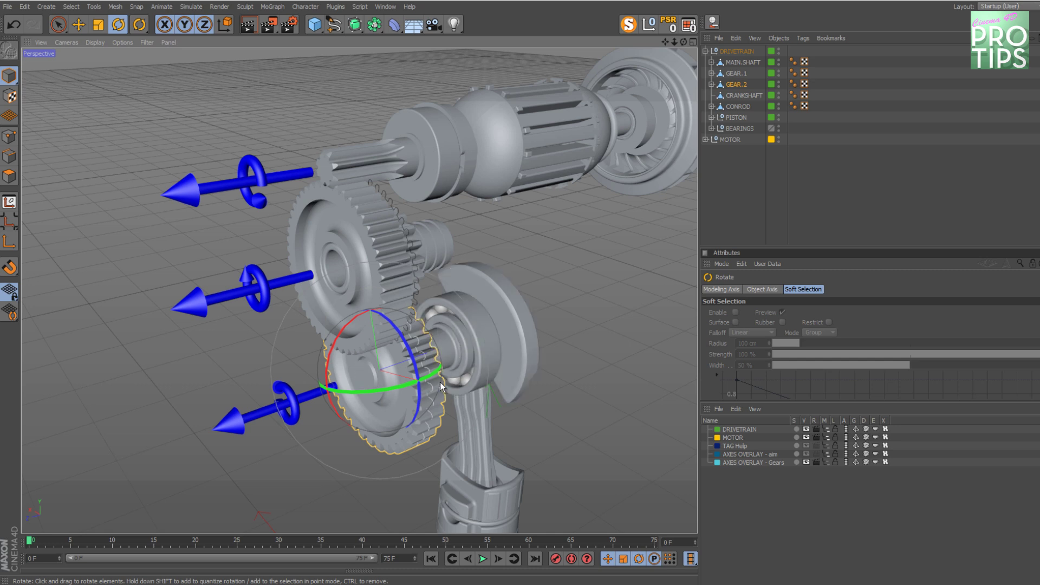
{"action": "key", "text": "l"}
{"action": "left_click_drag", "start_coordinate": [395, 386], "coordinate": [304, 297]}
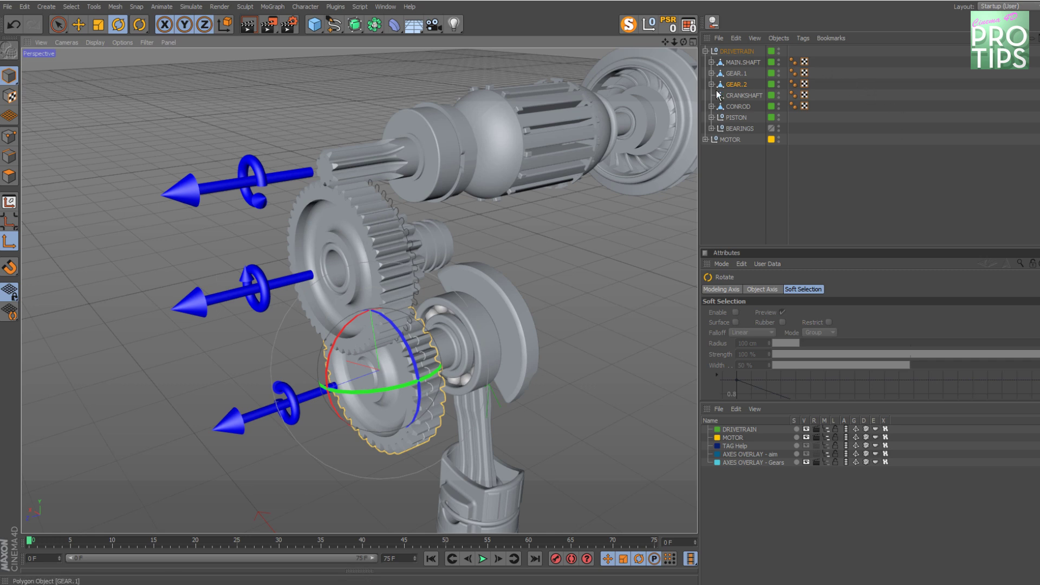
{"action": "left_click", "coordinate": [398, 225]}
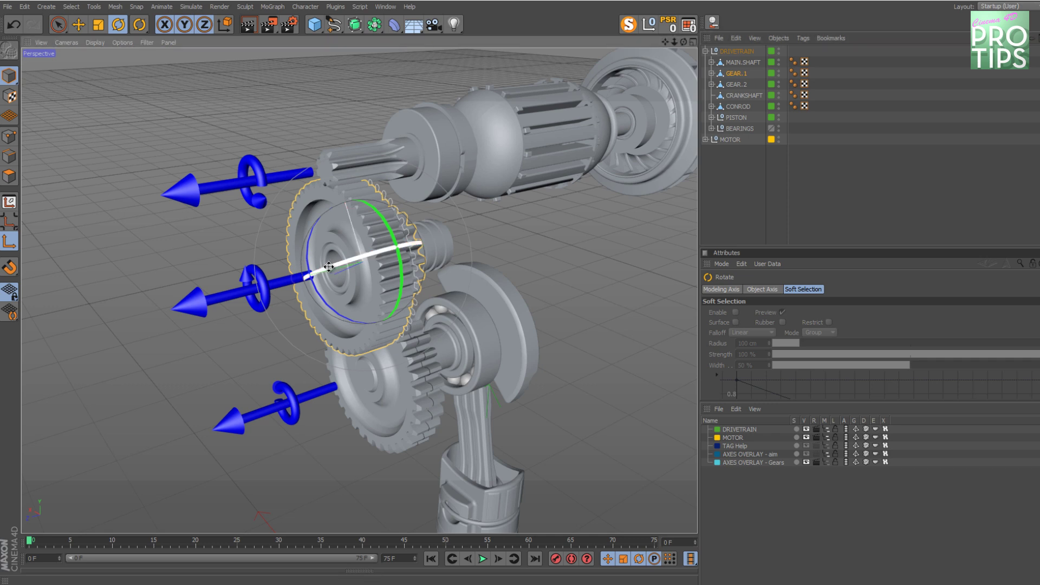
{"action": "left_click_drag", "start_coordinate": [329, 267], "coordinate": [355, 370]}
Select the crankshaft and orbit to view the conrod and piston below
{"action": "left_click_drag", "start_coordinate": [303, 330], "coordinate": [431, 468], "text": "alt"}
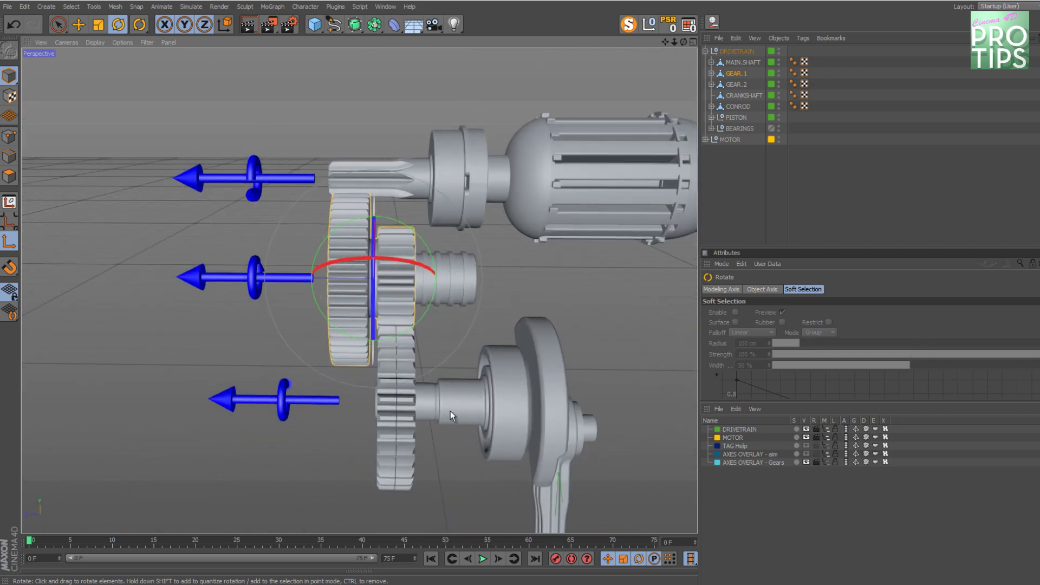
{"action": "left_click", "coordinate": [744, 95]}
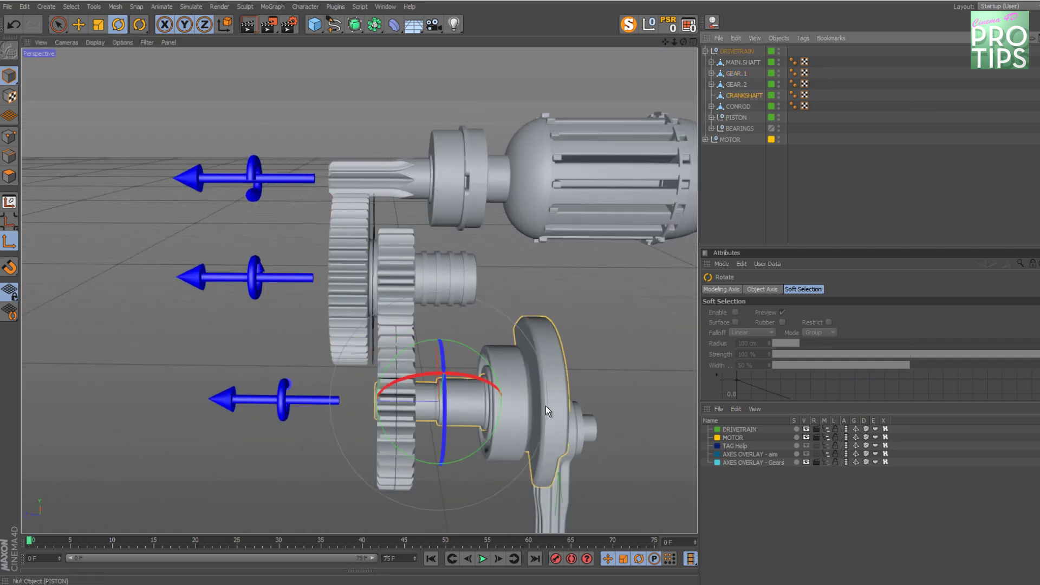
{"action": "left_click_drag", "start_coordinate": [546, 406], "coordinate": [438, 302], "text": "alt"}
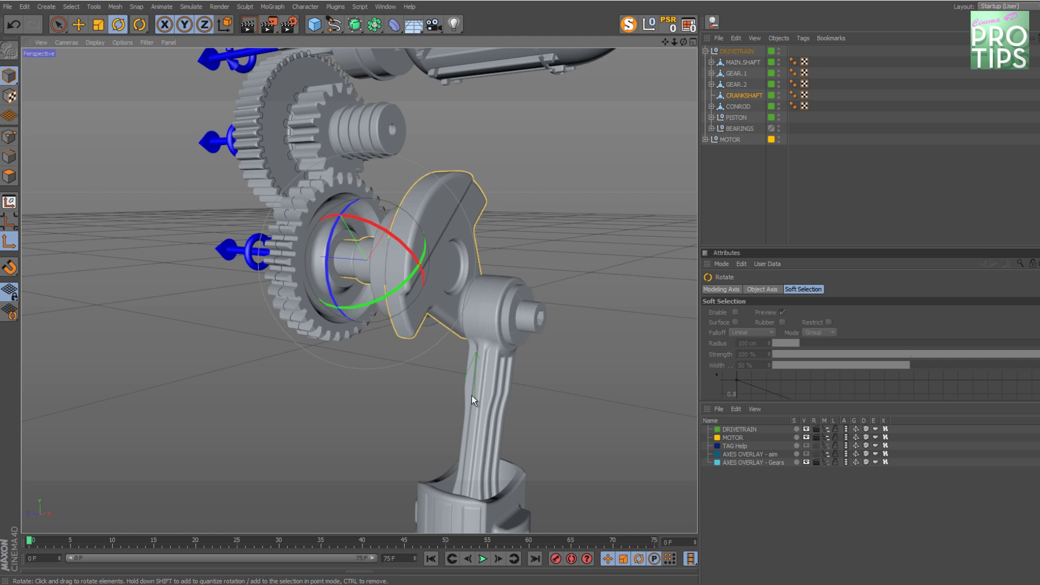
{"action": "left_click_drag", "start_coordinate": [471, 396], "coordinate": [505, 331], "text": "alt"}
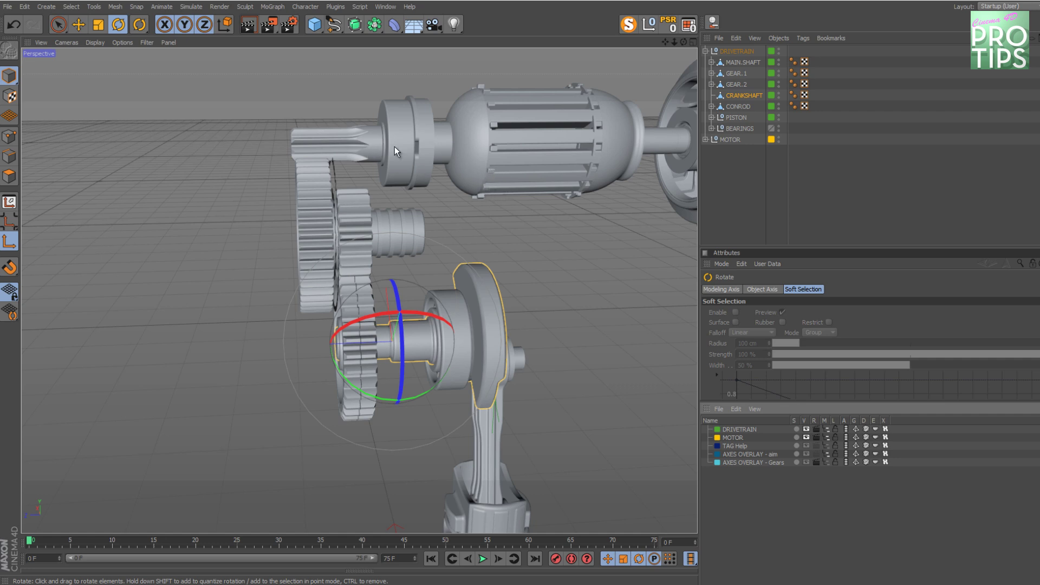
Create a null object and rename it USER DATA
{"action": "left_click", "coordinate": [650, 25]}
{"action": "double_click", "coordinate": [724, 51]}
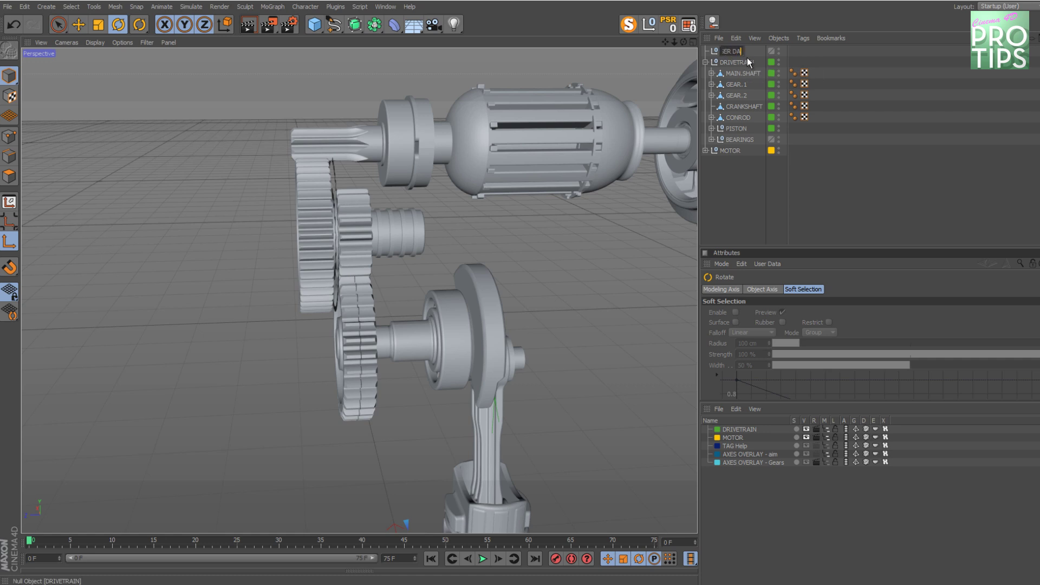
{"action": "key", "text": "Return"}
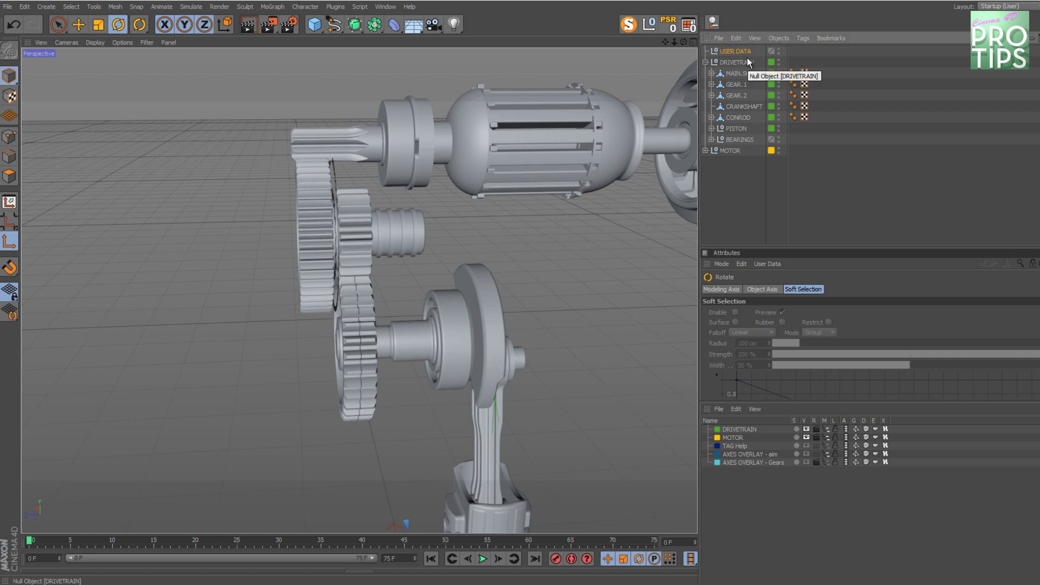
Attach an XPresso tag to the USER DATA null and show the tag's attributes
{"action": "left_click", "coordinate": [801, 39]}
{"action": "mouse_move", "coordinate": [806, 54]}
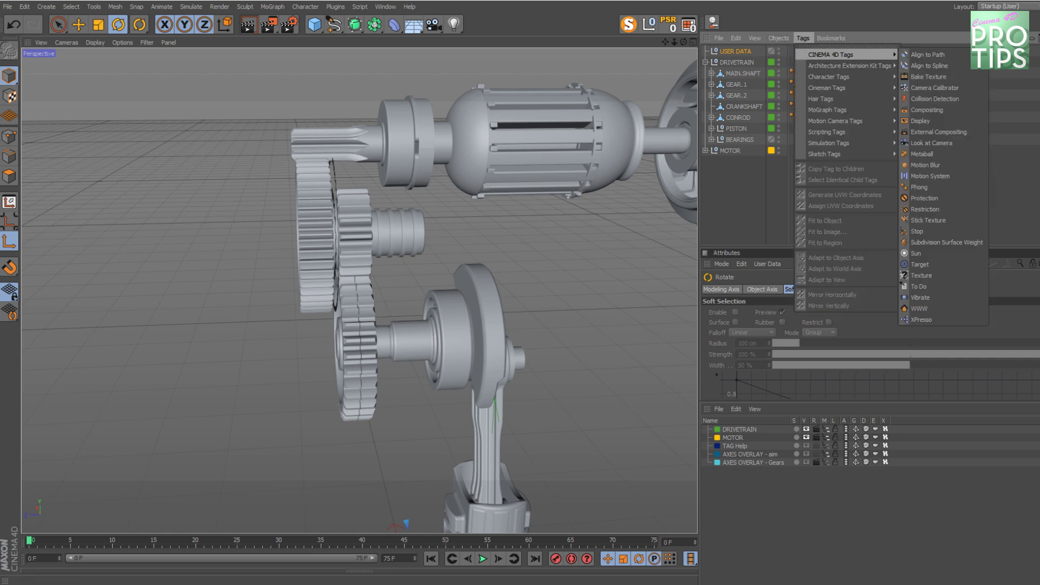
{"action": "left_click", "coordinate": [944, 320]}
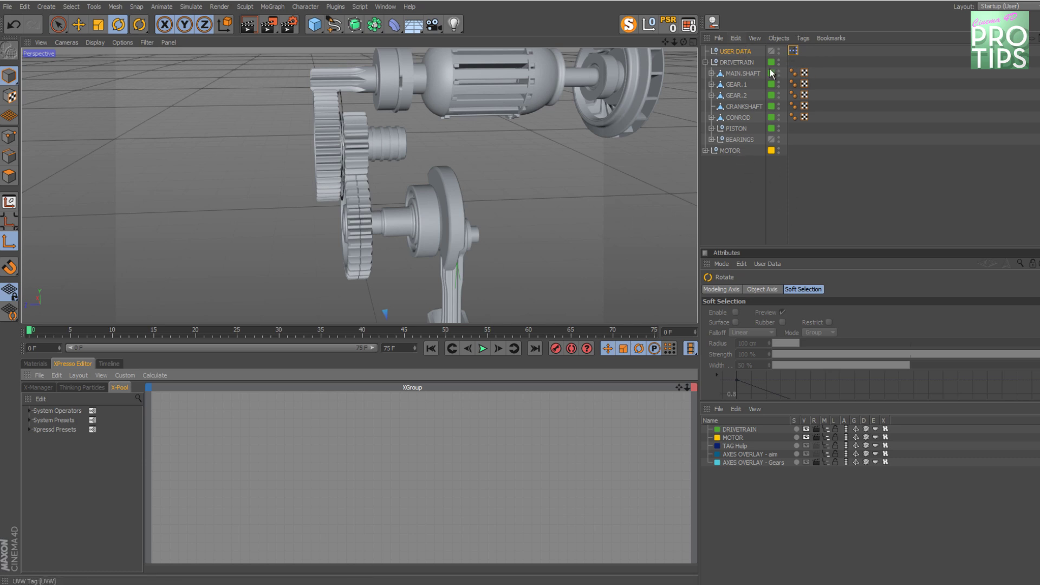
{"action": "left_click", "coordinate": [770, 264]}
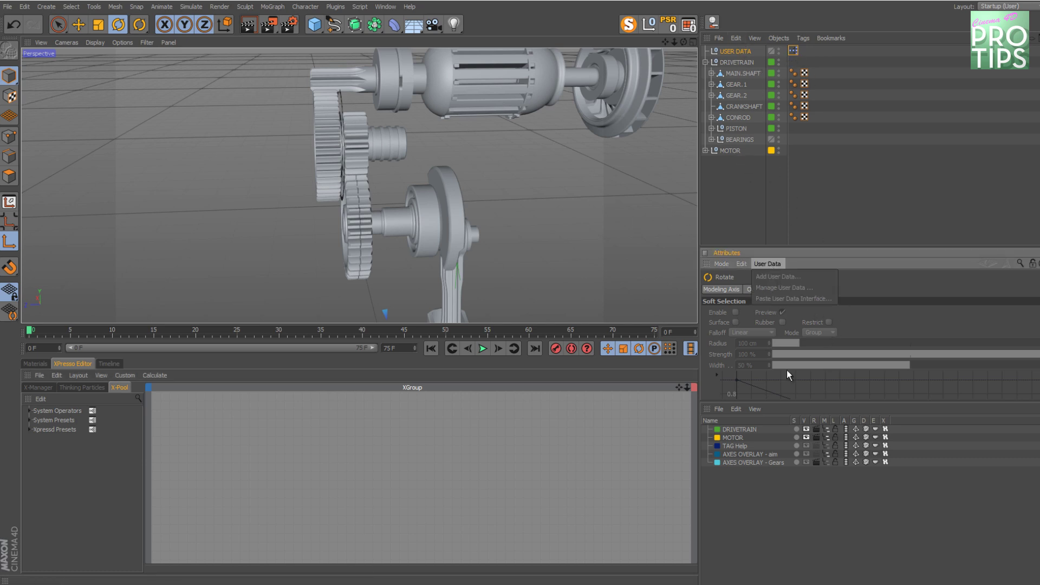
{"action": "left_click", "coordinate": [735, 52]}
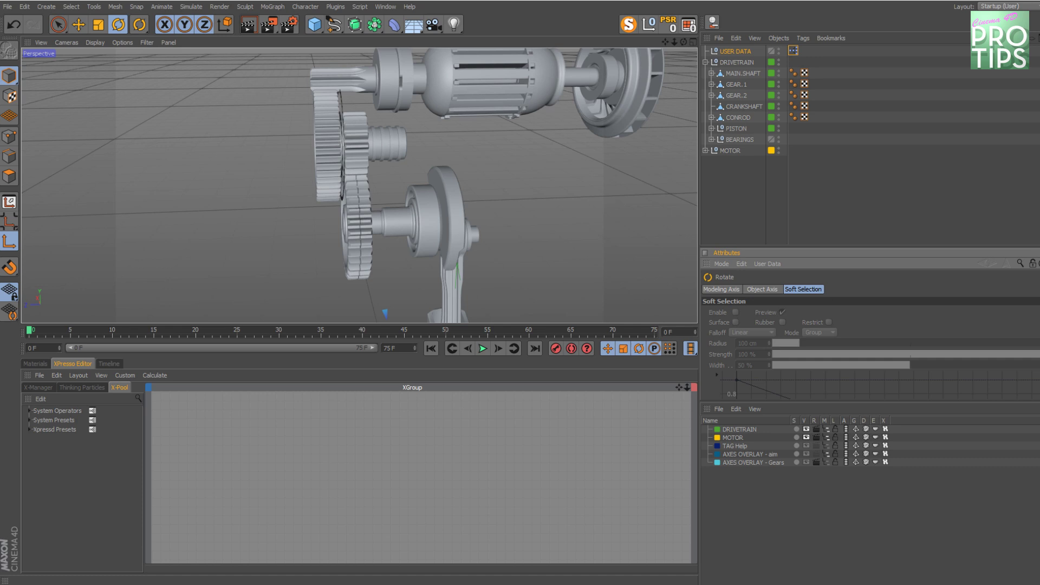
{"action": "left_click", "coordinate": [793, 50]}
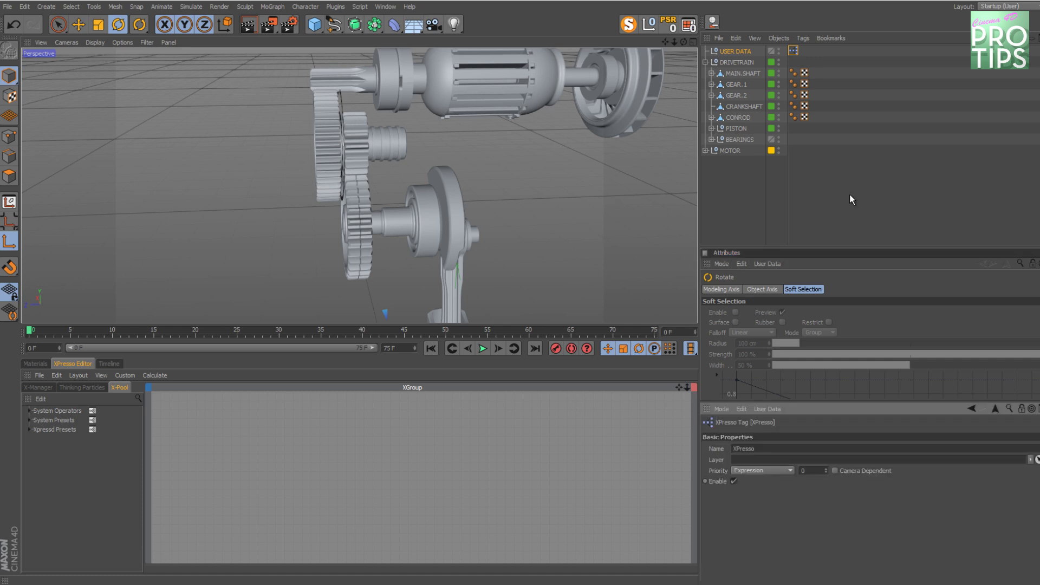
Add a user data entry named Speed, then undo it
{"action": "left_click", "coordinate": [768, 409]}
{"action": "left_click", "coordinate": [770, 419]}
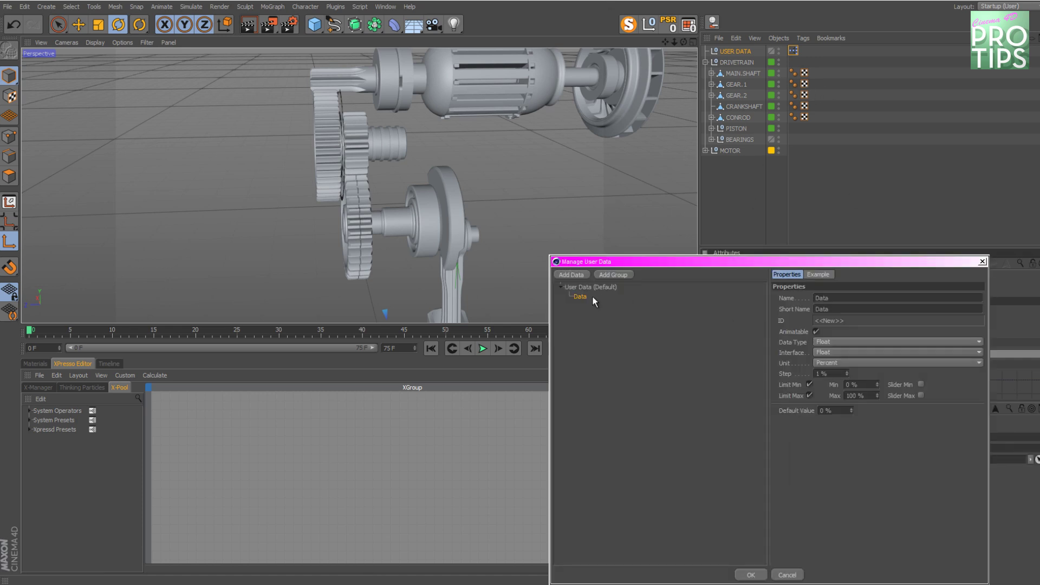
{"action": "type", "text": "Speed"}
{"action": "key", "text": "Return"}
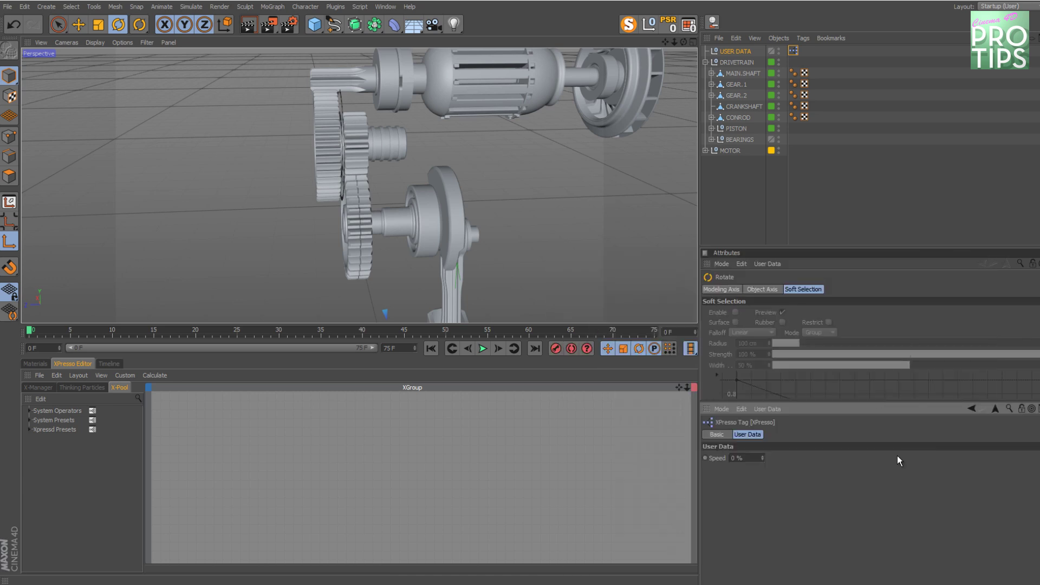
{"action": "key", "text": "ctrl+z"}
Add a new user data entry named Speed as a Float Slider with Real units
{"action": "left_click", "coordinate": [776, 408]}
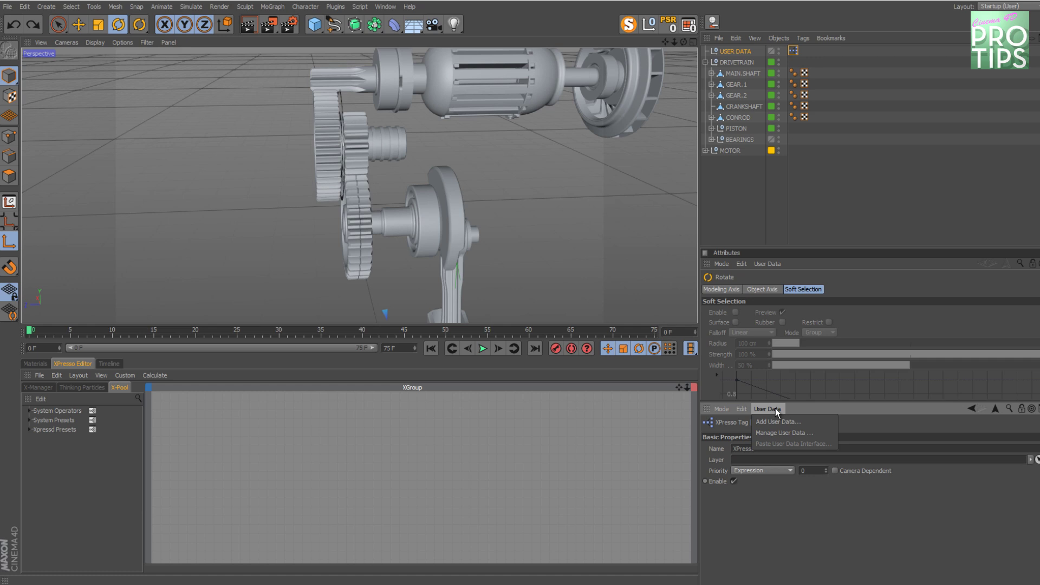
{"action": "left_click", "coordinate": [776, 426]}
{"action": "double_click", "coordinate": [837, 298]}
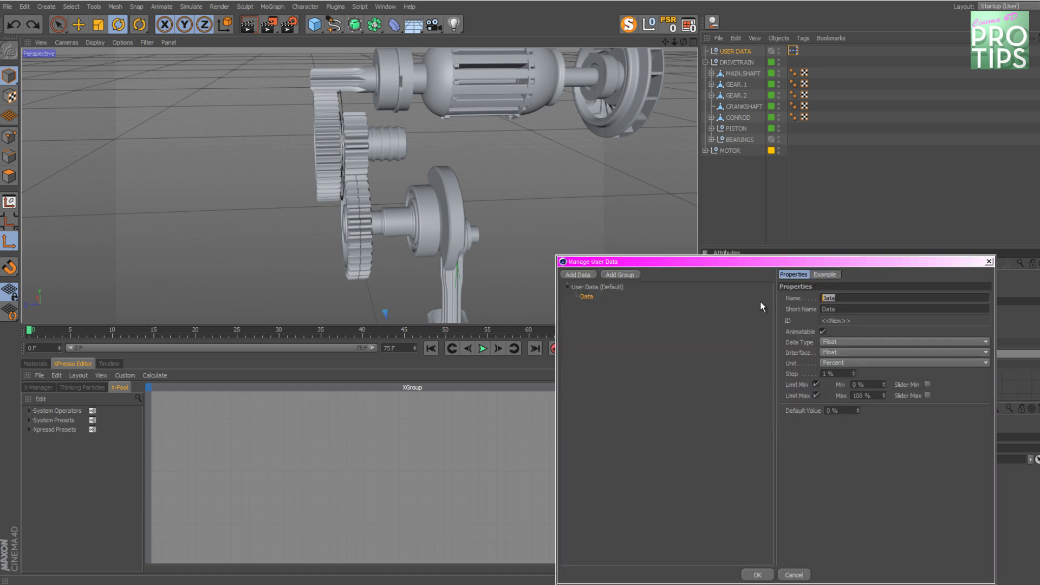
{"action": "type", "text": "Speed"}
{"action": "left_click", "coordinate": [843, 354]}
{"action": "left_click", "coordinate": [843, 374]}
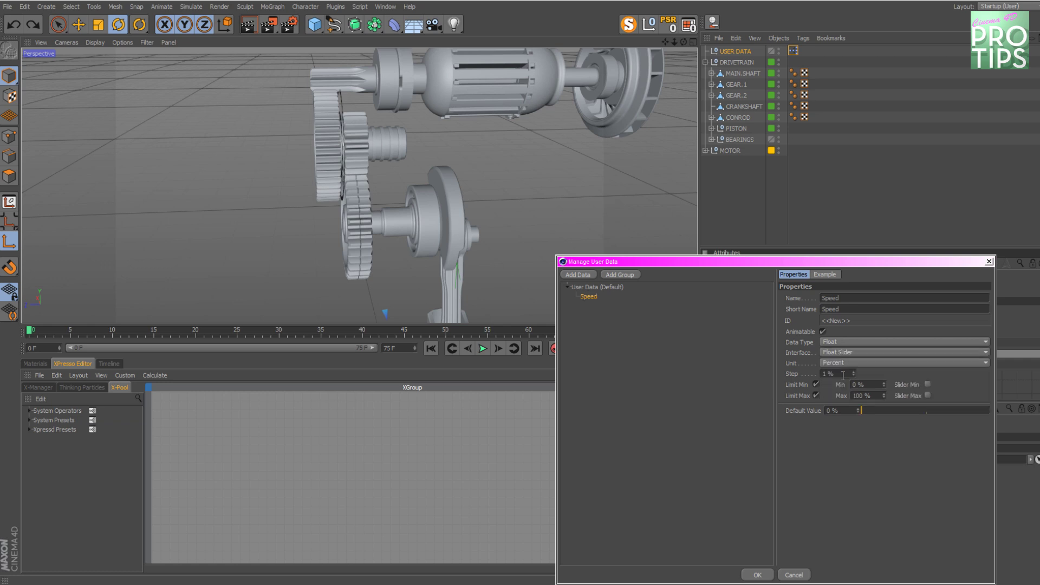
{"action": "left_click", "coordinate": [840, 363]}
{"action": "left_click", "coordinate": [840, 373]}
Set the Speed step to 0.01 and maximum to 5, enable slider min/max, and accept
{"action": "double_click", "coordinate": [824, 374]}
{"action": "key", "text": "BackSpace"}
{"action": "left_click", "coordinate": [928, 395]}
{"action": "left_click", "coordinate": [862, 395]}
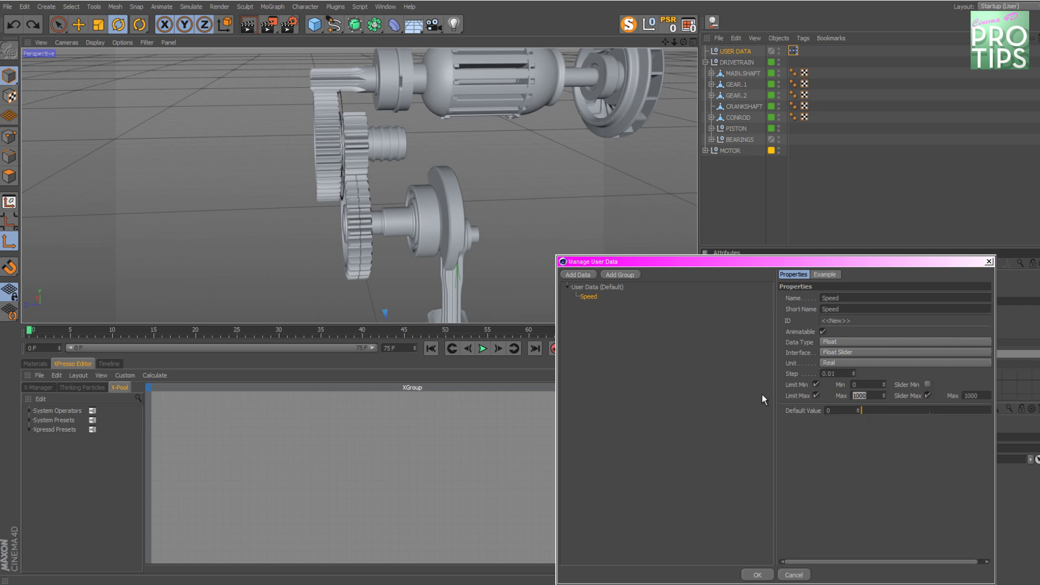
{"action": "type", "text": "5"}
{"action": "left_click_drag", "start_coordinate": [990, 396], "coordinate": [900, 398]}
{"action": "type", "text": "5"}
{"action": "left_click", "coordinate": [928, 384]}
{"action": "left_click", "coordinate": [759, 575]}
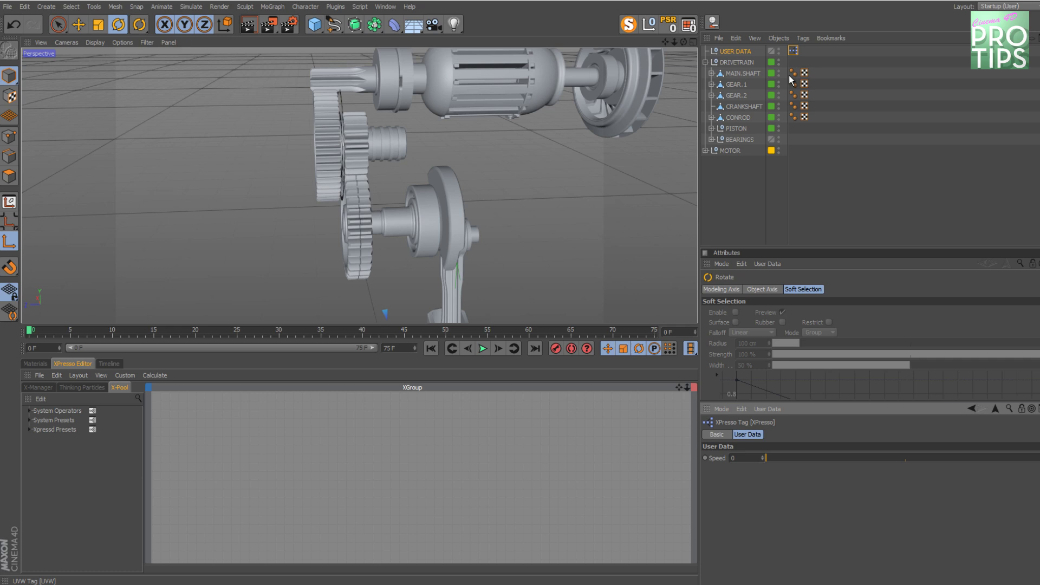
Place the XPresso tag node in the graph and add its Speed output port
{"action": "left_click_drag", "start_coordinate": [735, 51], "coordinate": [265, 432]}
{"action": "left_click", "coordinate": [284, 415]}
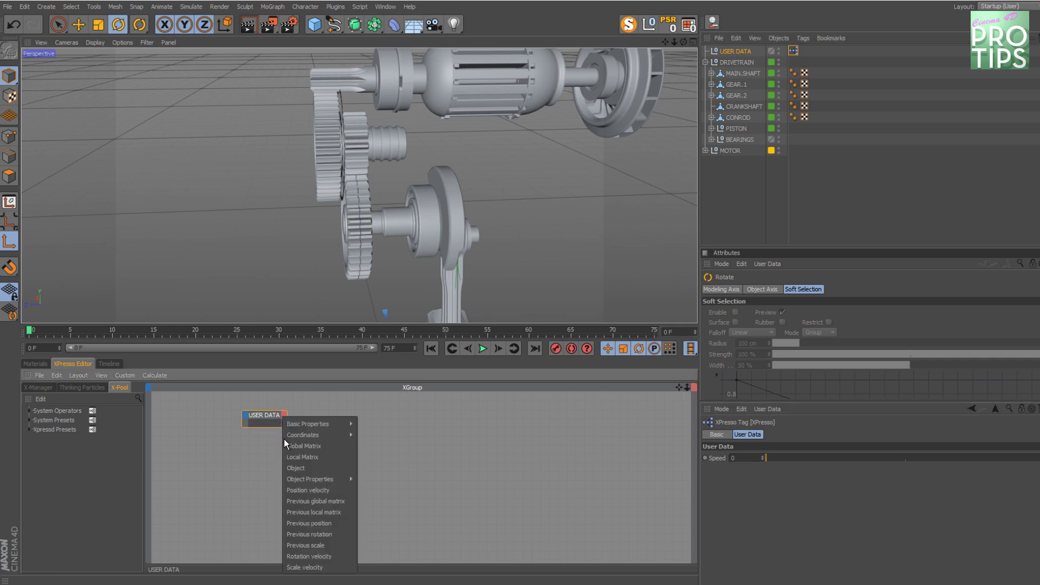
{"action": "left_click", "coordinate": [282, 424]}
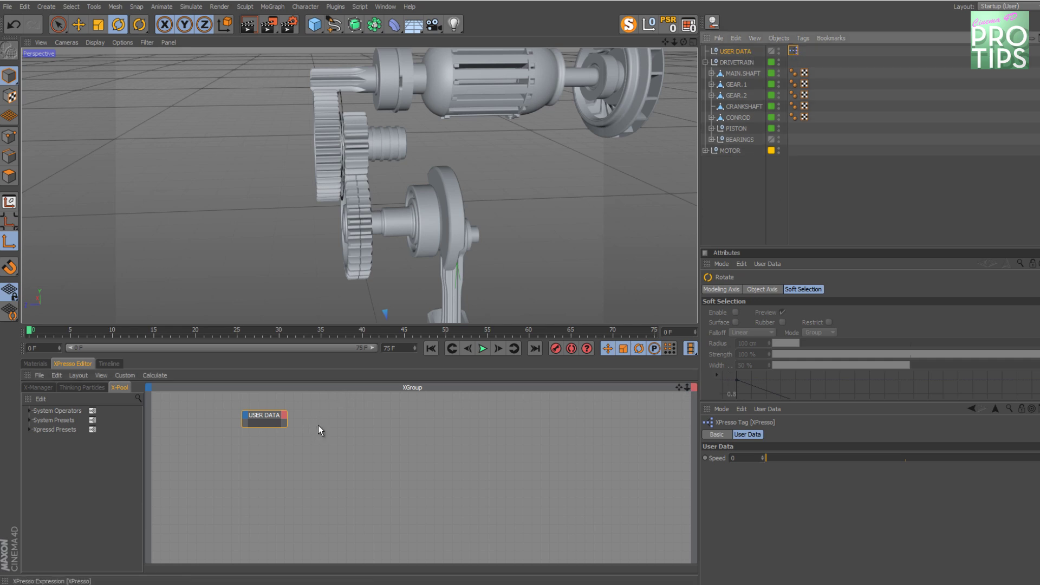
{"action": "left_click", "coordinate": [260, 415]}
{"action": "key", "text": "ctrl+z"}
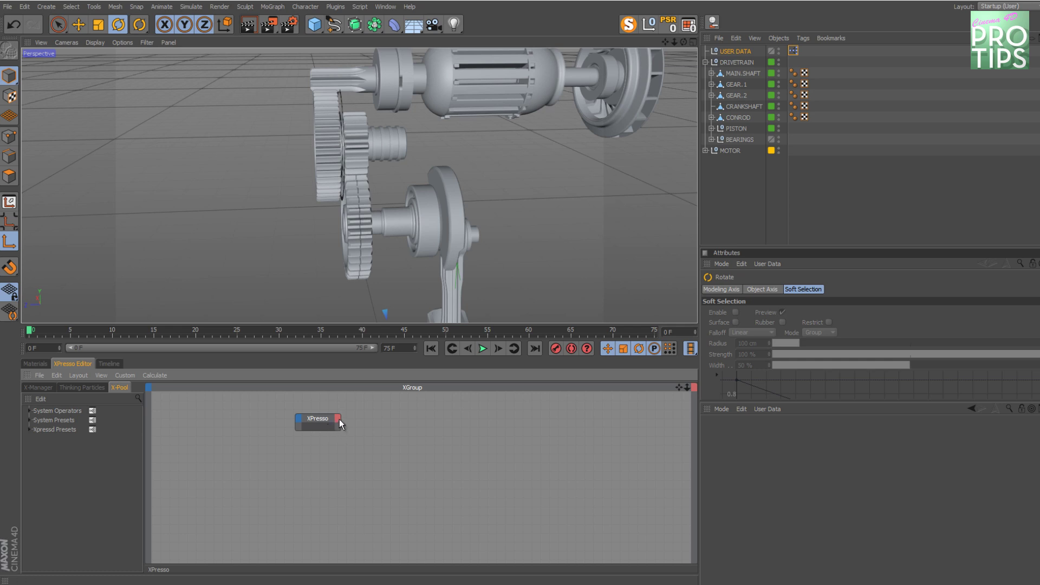
{"action": "left_click", "coordinate": [338, 418]}
{"action": "mouse_move", "coordinate": [352, 448]}
{"action": "left_click", "coordinate": [417, 447]}
Add Speed to the HUD at the viewport's top-right, shown Always as a Slider
{"action": "left_click", "coordinate": [795, 52]}
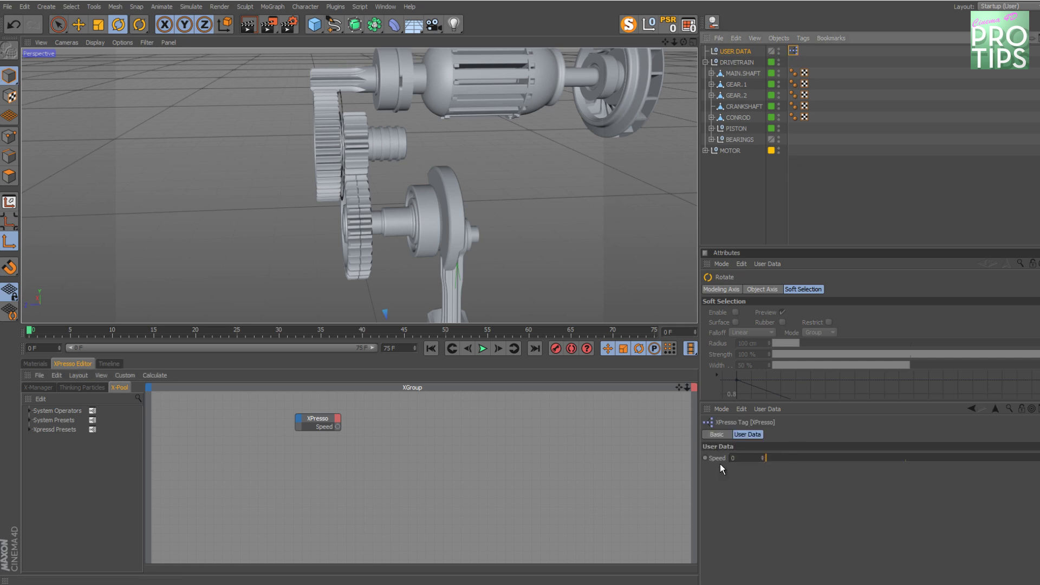
{"action": "right_click", "coordinate": [721, 459]}
{"action": "left_click", "coordinate": [746, 536]}
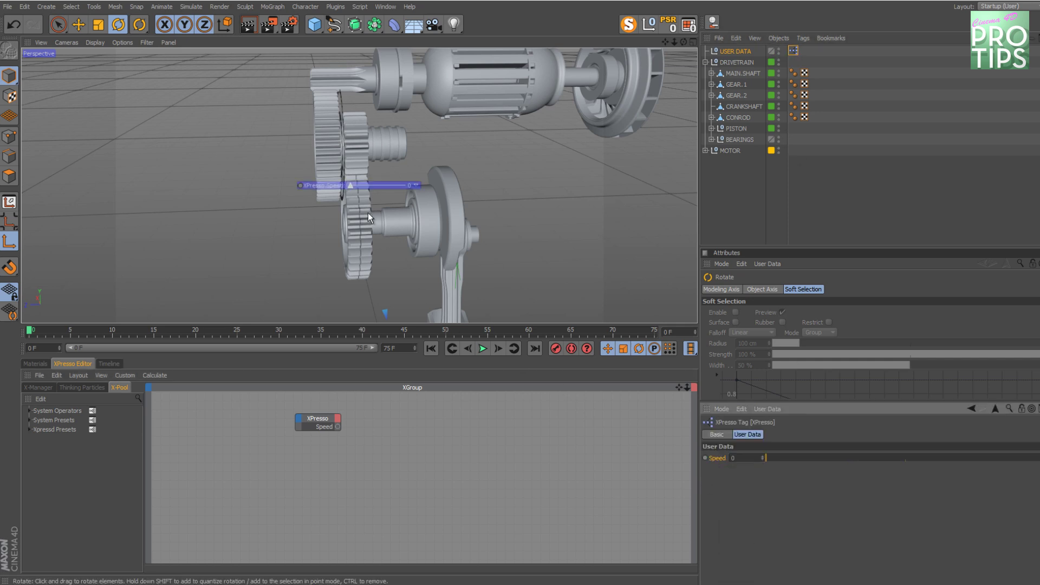
{"action": "left_click_drag", "start_coordinate": [320, 186], "coordinate": [596, 52], "text": "ctrl"}
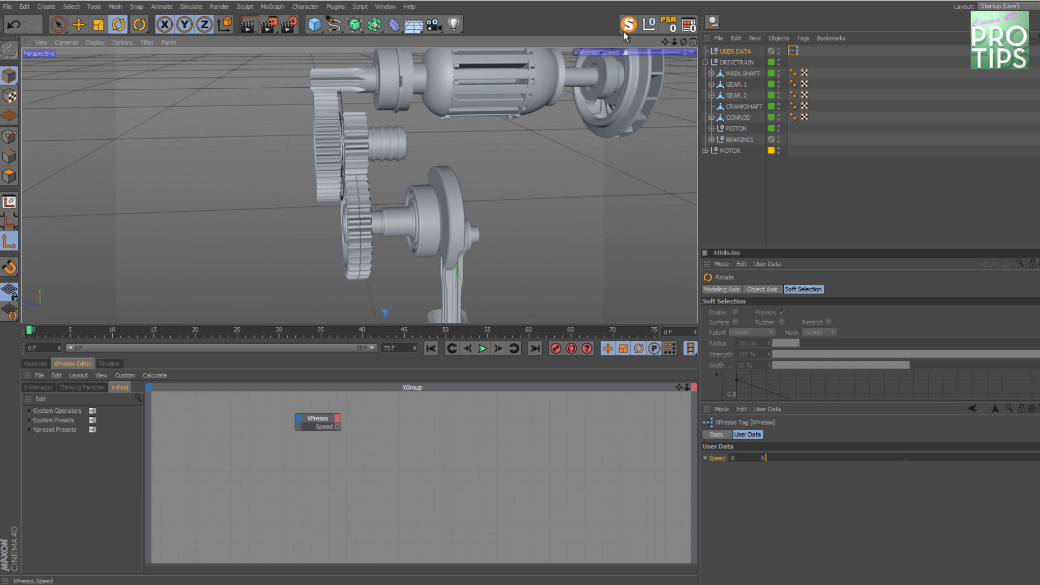
{"action": "right_click", "coordinate": [613, 51]}
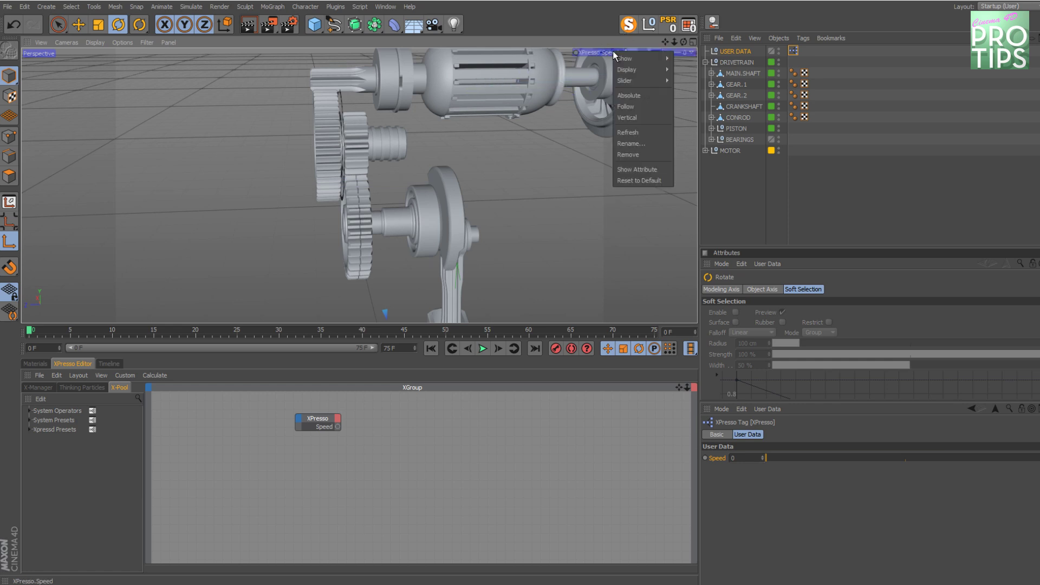
{"action": "mouse_move", "coordinate": [633, 57]}
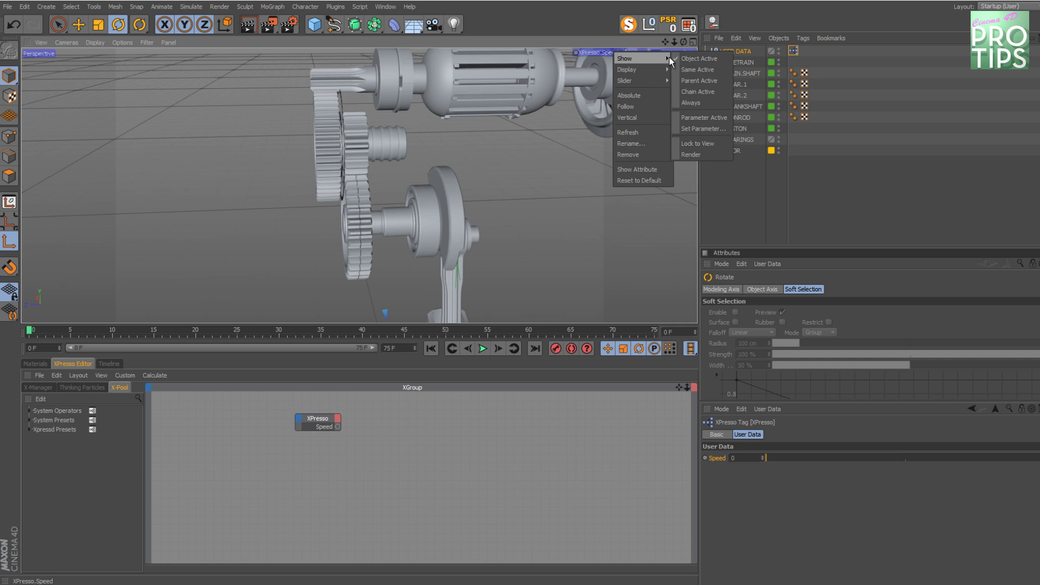
{"action": "left_click", "coordinate": [687, 106]}
{"action": "right_click", "coordinate": [612, 51]}
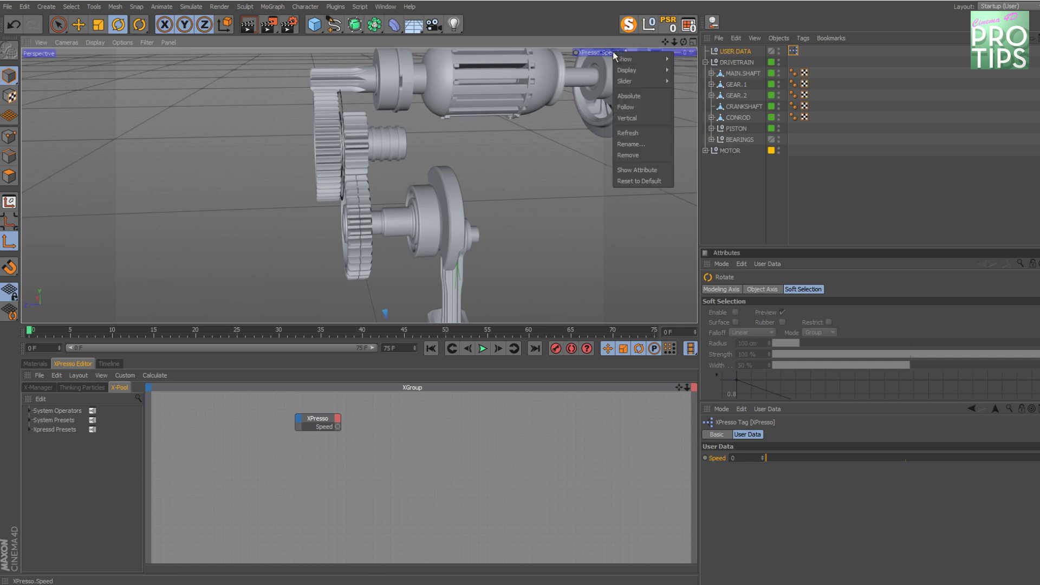
{"action": "mouse_move", "coordinate": [635, 82]}
{"action": "left_click", "coordinate": [695, 89]}
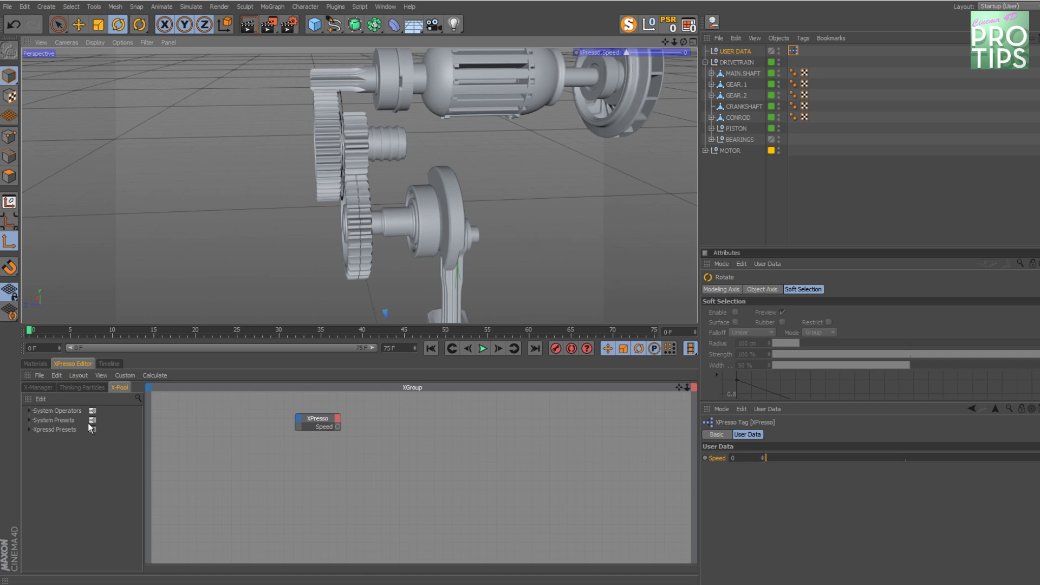
Drag a Time node from the X-Pool into the graph and set its output to Frame
{"action": "left_click", "coordinate": [29, 410]}
{"action": "left_click", "coordinate": [38, 420]}
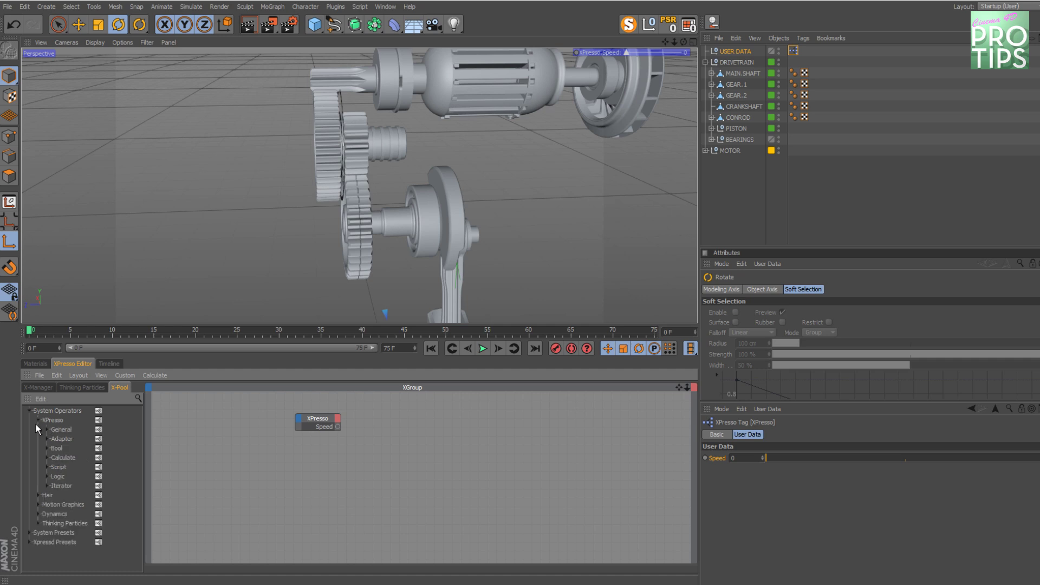
{"action": "left_click", "coordinate": [47, 429]}
{"action": "left_click_drag", "start_coordinate": [141, 459], "coordinate": [140, 517]}
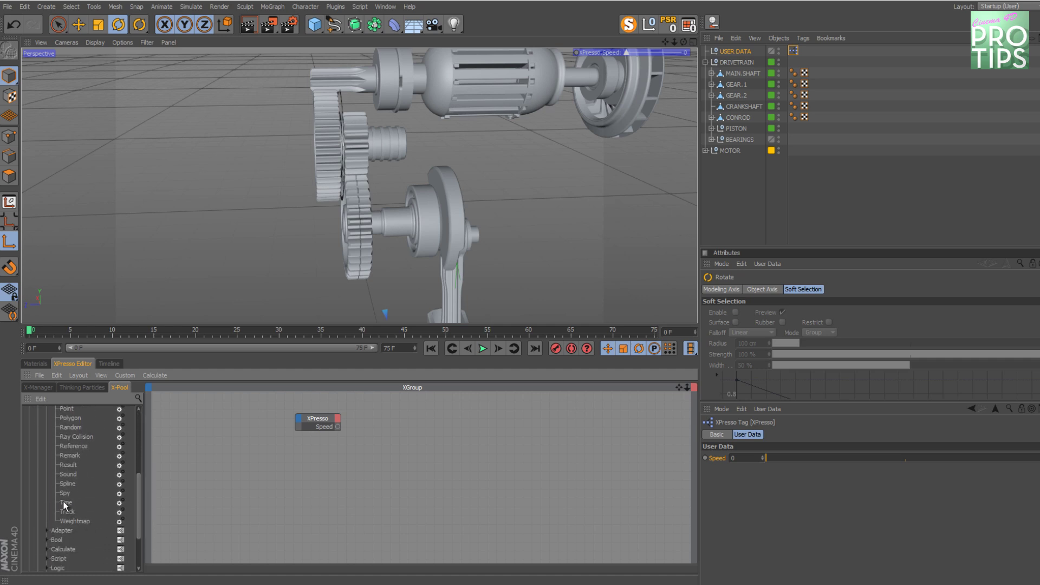
{"action": "left_click_drag", "start_coordinate": [63, 502], "coordinate": [336, 486]}
{"action": "left_click", "coordinate": [333, 476]}
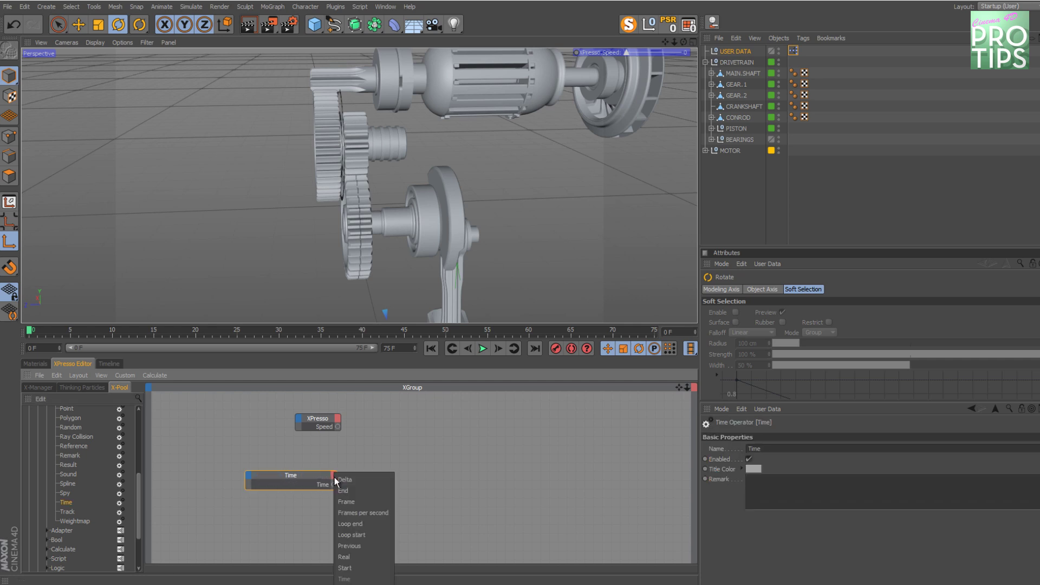
{"action": "left_click", "coordinate": [343, 503]}
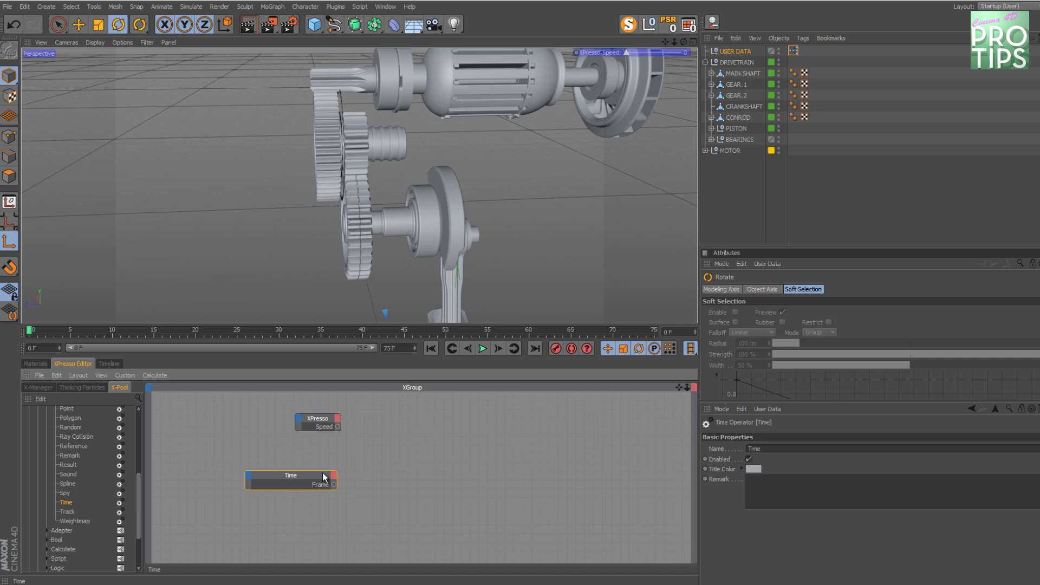
{"action": "mouse_move", "coordinate": [291, 475]}
{"action": "left_mouse_down"}
{"action": "mouse_move", "coordinate": [274, 453]}
{"action": "mouse_move", "coordinate": [299, 459]}
{"action": "left_mouse_up"}
Add a Math node set to Multiply and wire the Time node's Frame into it
{"action": "right_click", "coordinate": [415, 441]}
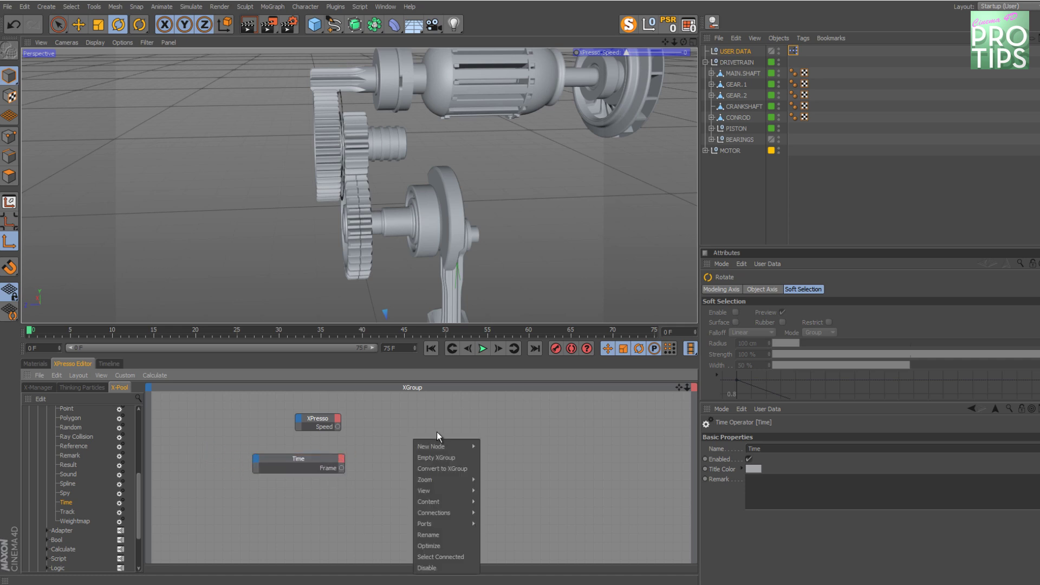
{"action": "mouse_move", "coordinate": [469, 447]}
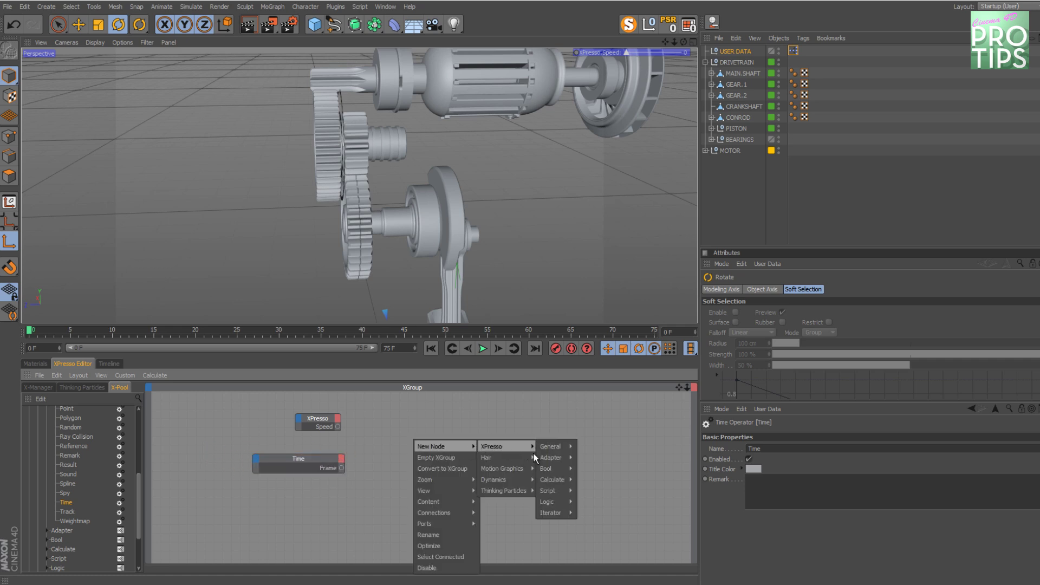
{"action": "mouse_move", "coordinate": [555, 478]}
{"action": "left_click", "coordinate": [587, 502]}
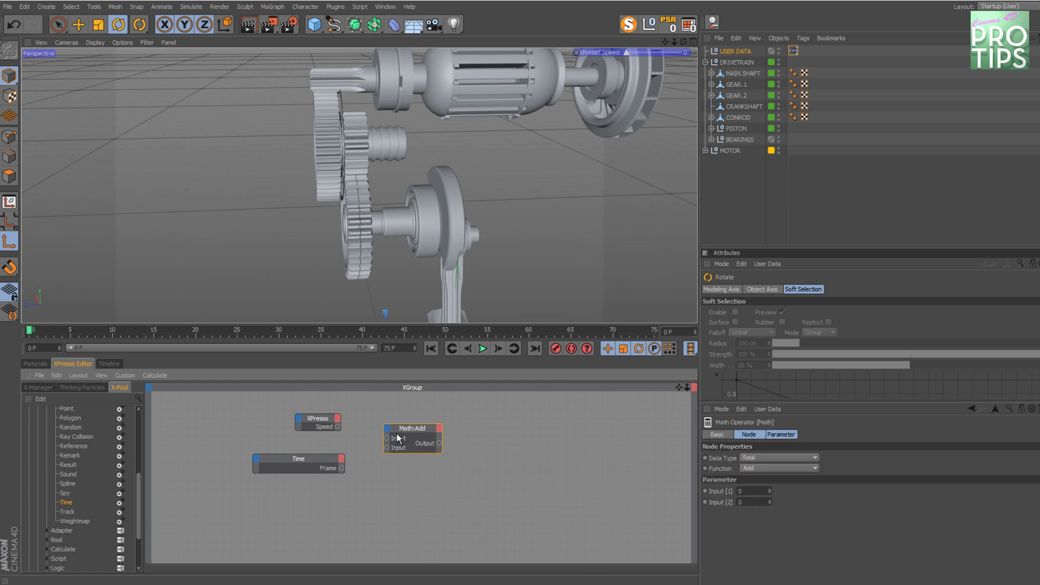
{"action": "left_click", "coordinate": [743, 469]}
{"action": "left_click", "coordinate": [750, 494]}
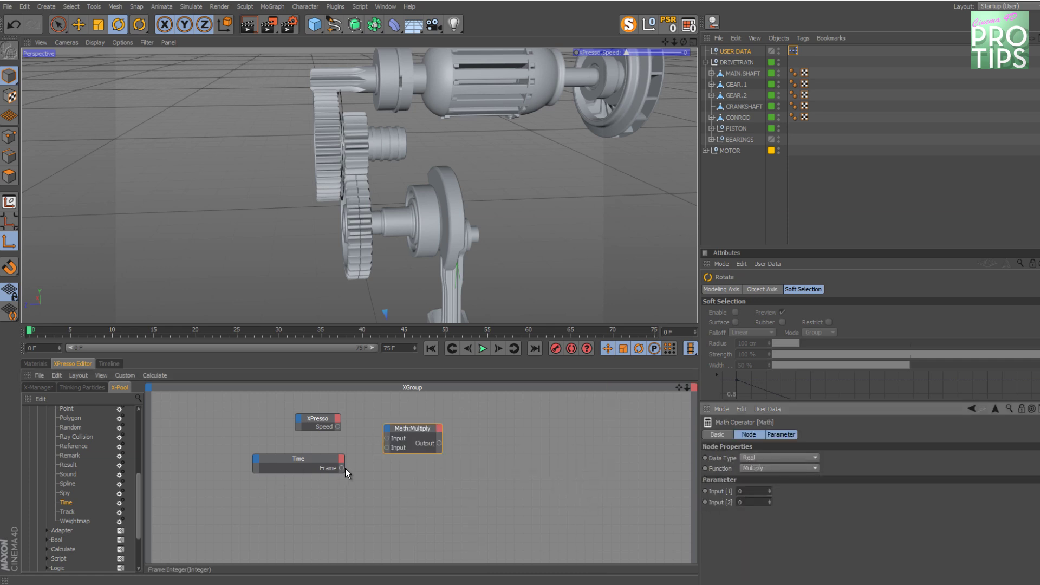
{"action": "left_click_drag", "start_coordinate": [341, 468], "coordinate": [389, 439]}
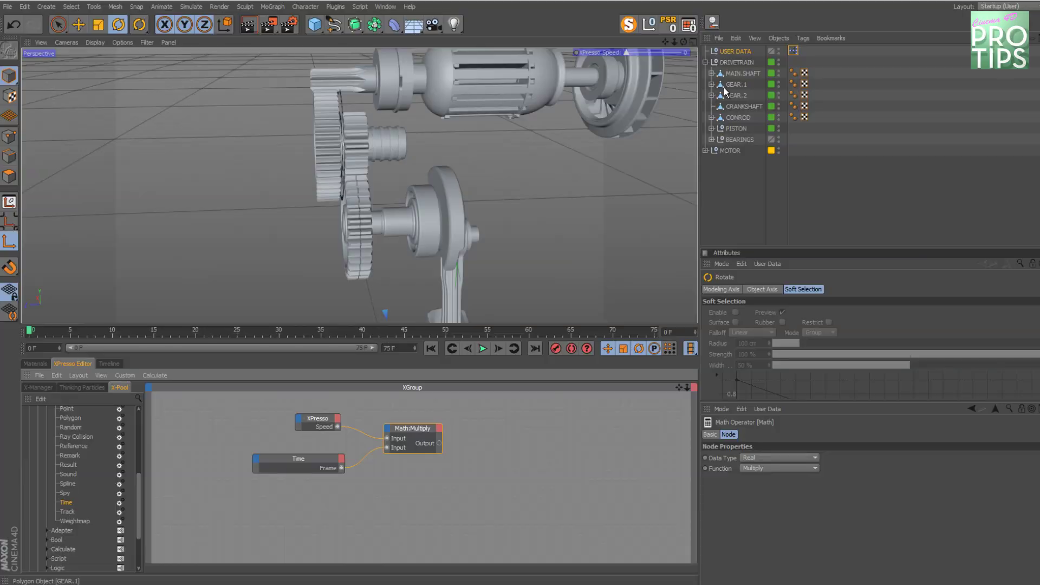
Add MAIN.SHAFT to the XPresso graph and make the AXES OVERLAY - Gears layer visible again
{"action": "left_click_drag", "start_coordinate": [537, 465], "coordinate": [529, 433]}
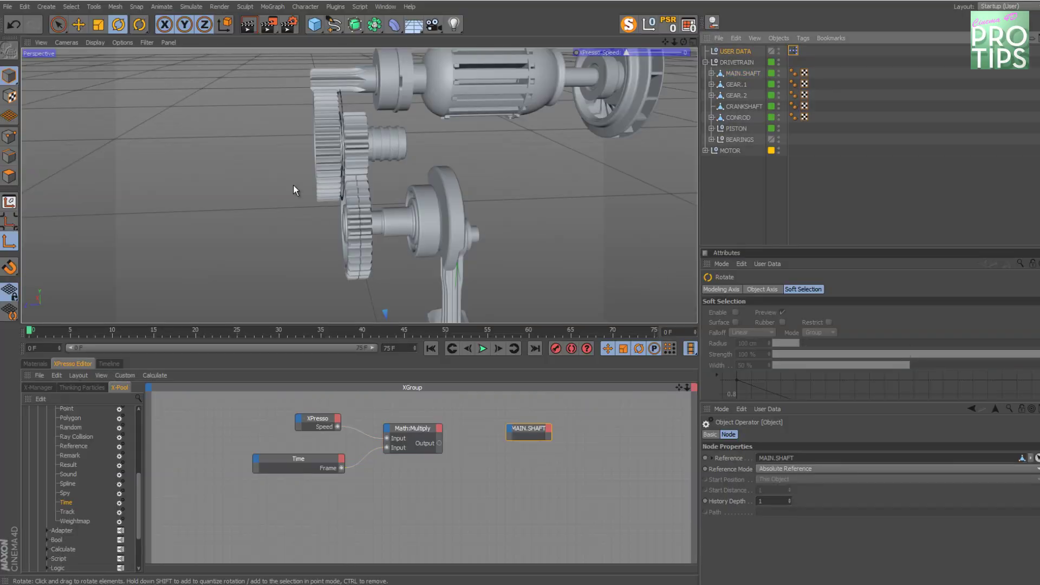
{"action": "left_click_drag", "start_coordinate": [294, 184], "coordinate": [408, 211], "text": "alt"}
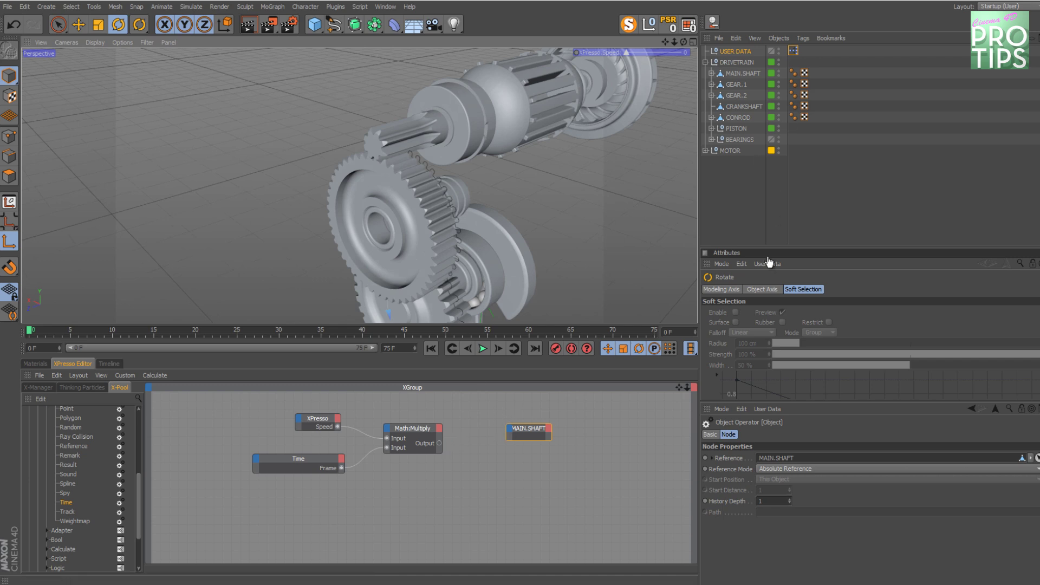
{"action": "left_click", "coordinate": [1037, 428]}
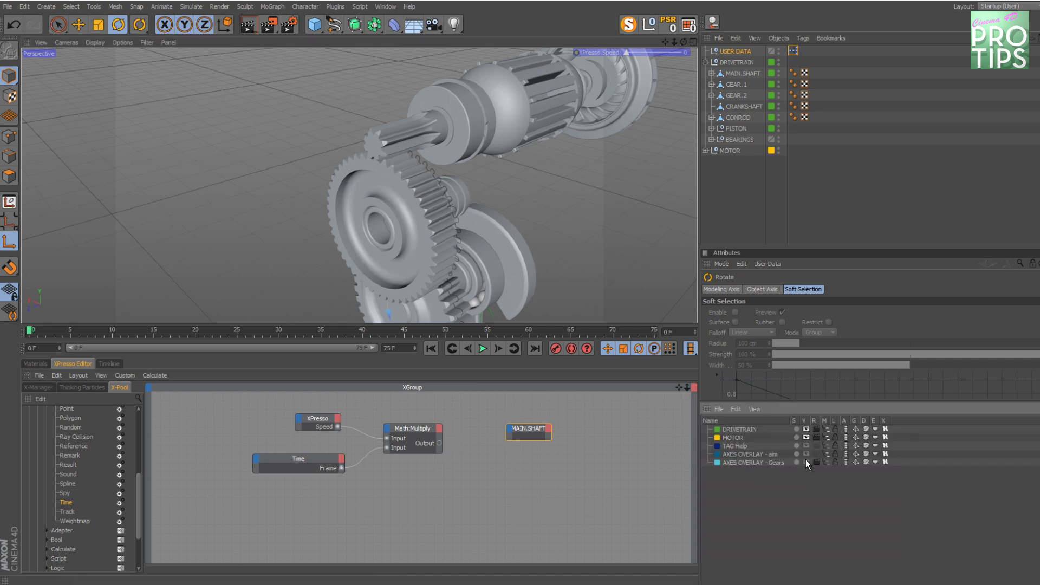
{"action": "left_click", "coordinate": [797, 462]}
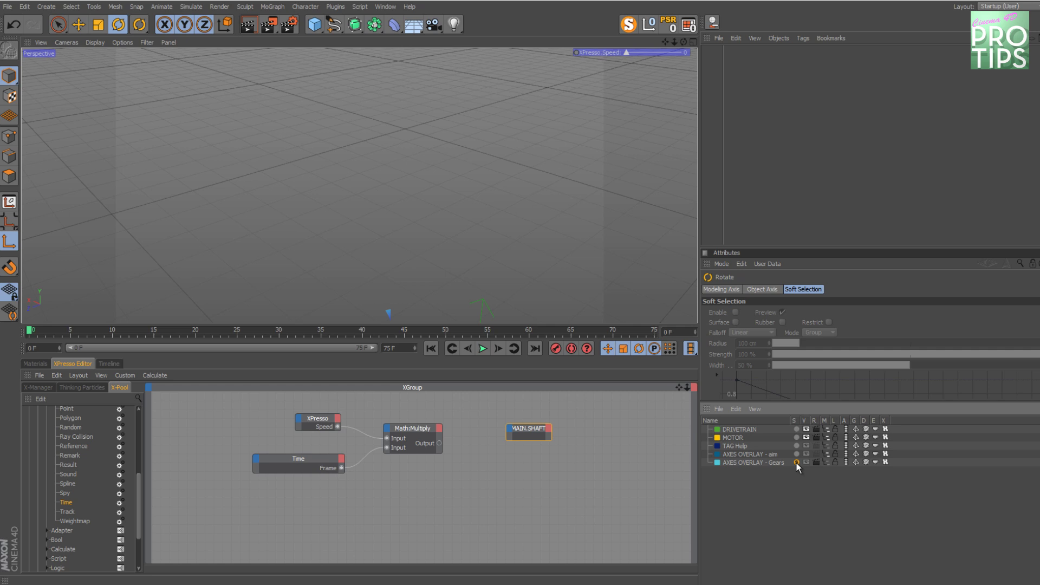
{"action": "left_click", "coordinate": [797, 462]}
{"action": "left_click", "coordinate": [806, 463]}
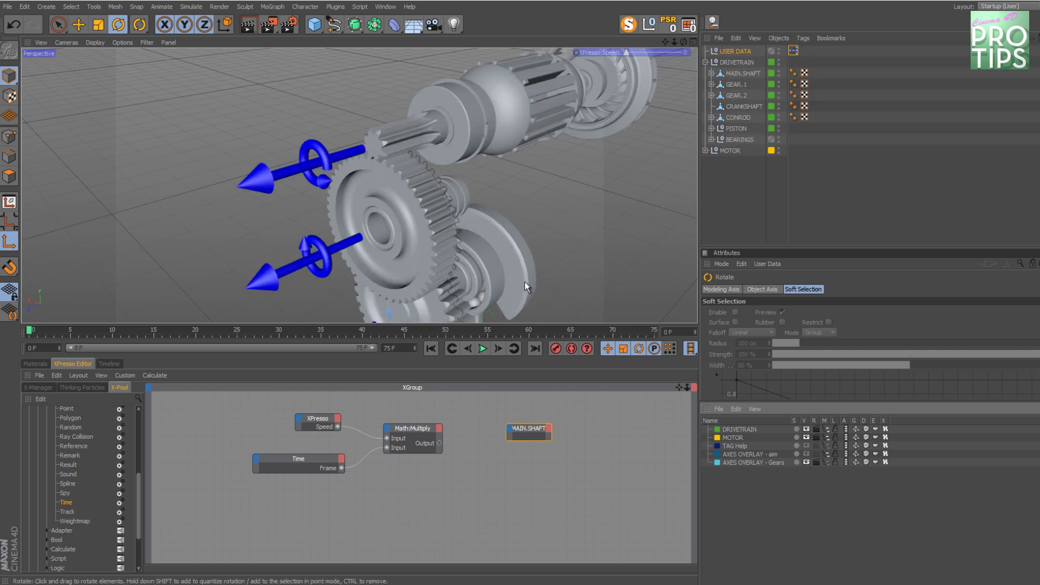
{"action": "left_click_drag", "start_coordinate": [497, 238], "coordinate": [491, 230], "text": "alt"}
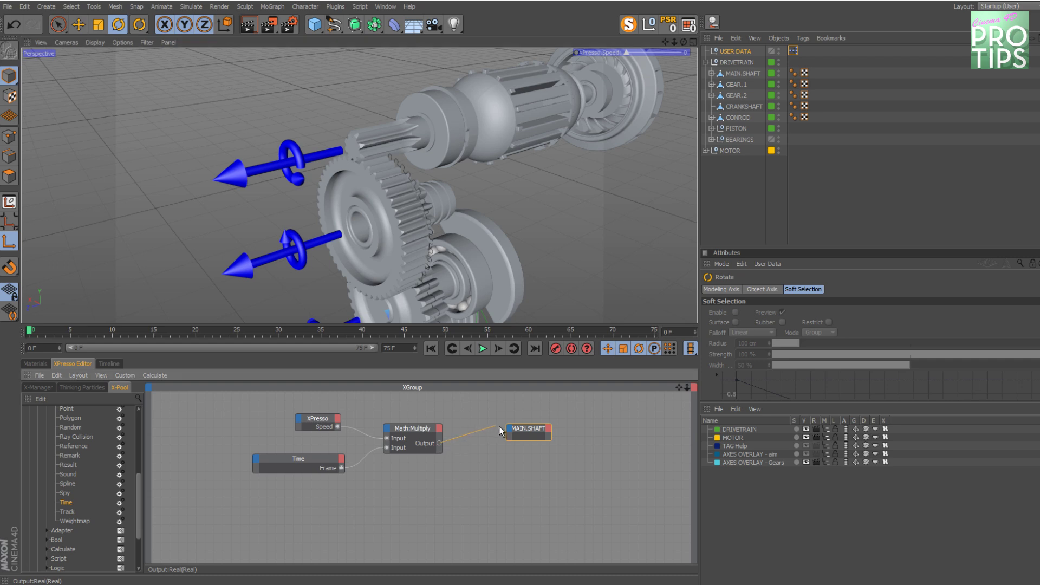
Wire the Multiply output into MAIN.SHAFT's Rotation . B
{"action": "left_click_drag", "start_coordinate": [499, 427], "coordinate": [508, 428]}
{"action": "mouse_move", "coordinate": [547, 446]}
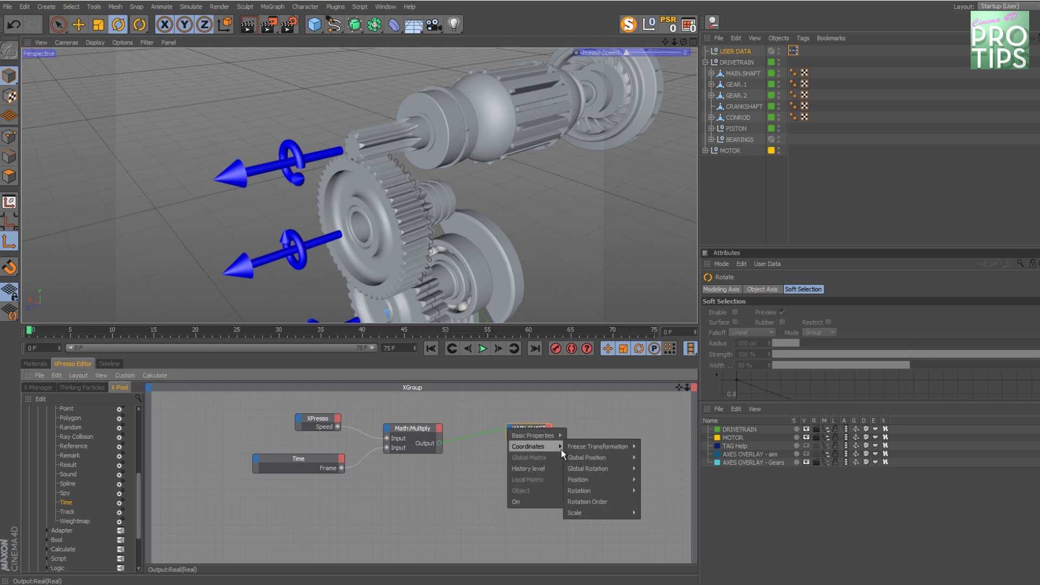
{"action": "mouse_move", "coordinate": [593, 491]}
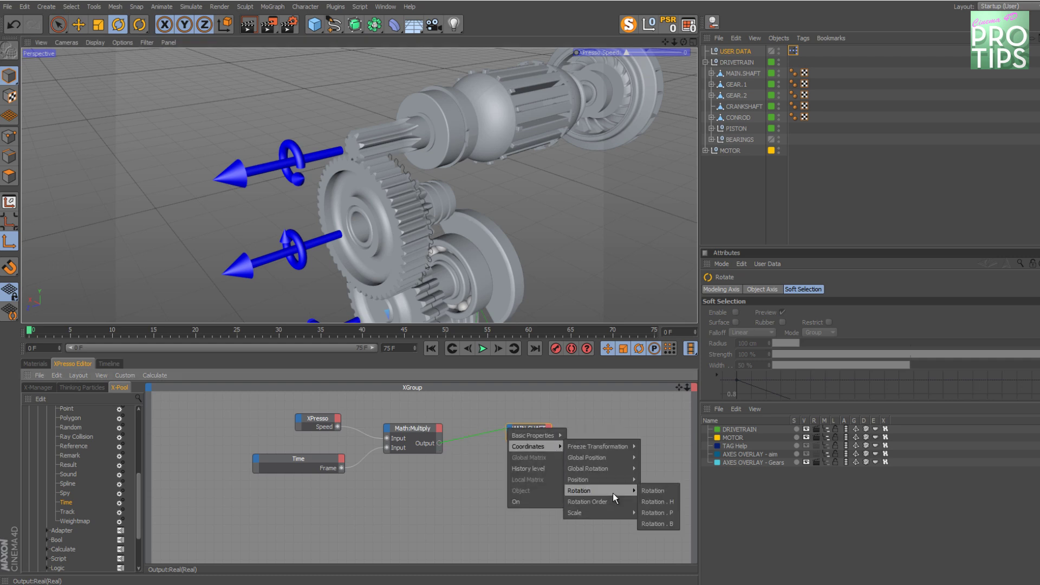
{"action": "left_click", "coordinate": [661, 522]}
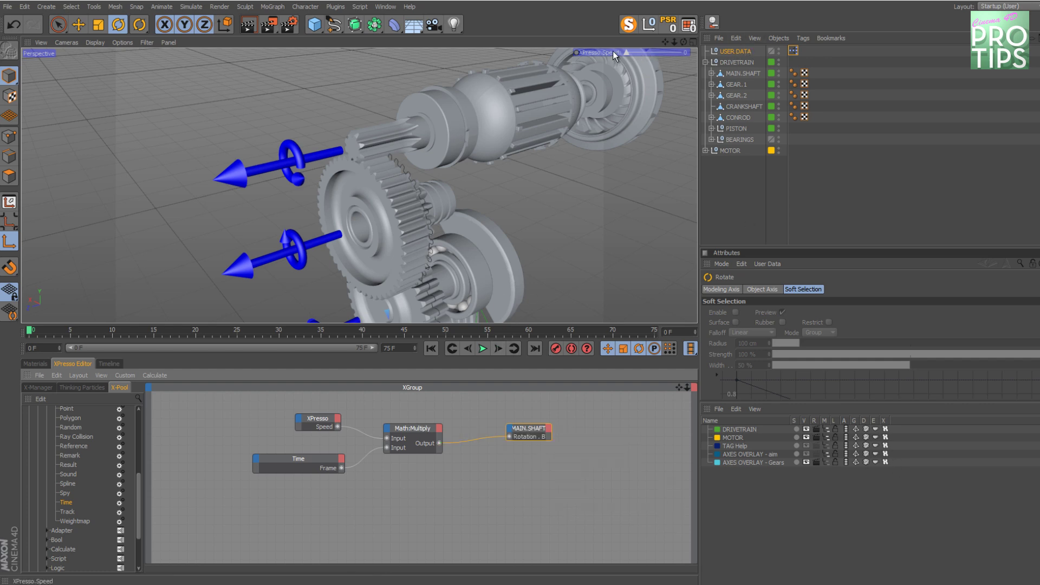
Set Speed to 0.1 and briefly play the animation to watch the gears turn
{"action": "left_click_drag", "start_coordinate": [673, 54], "coordinate": [682, 53]}
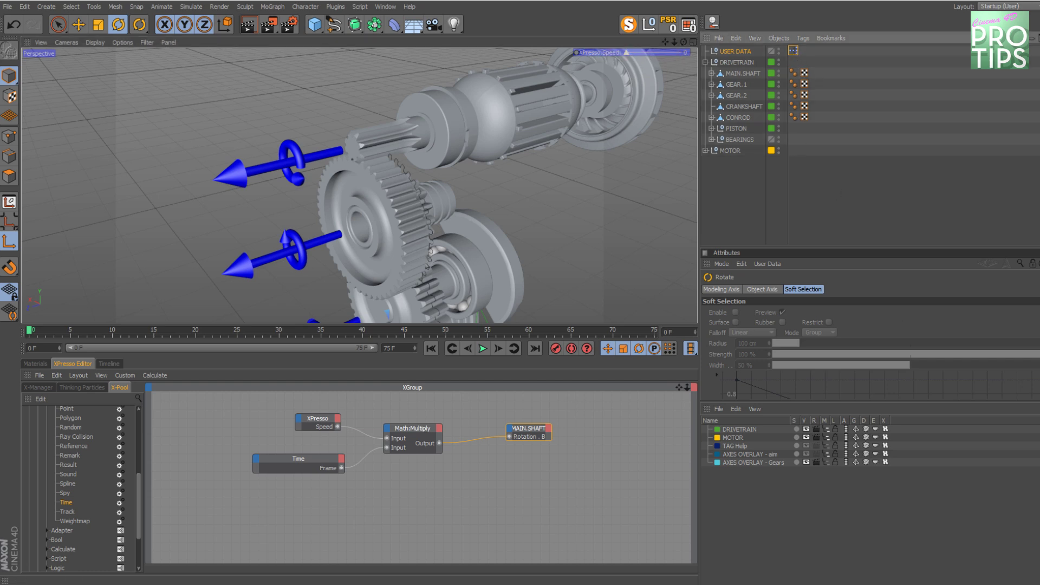
{"action": "left_click", "coordinate": [747, 434]}
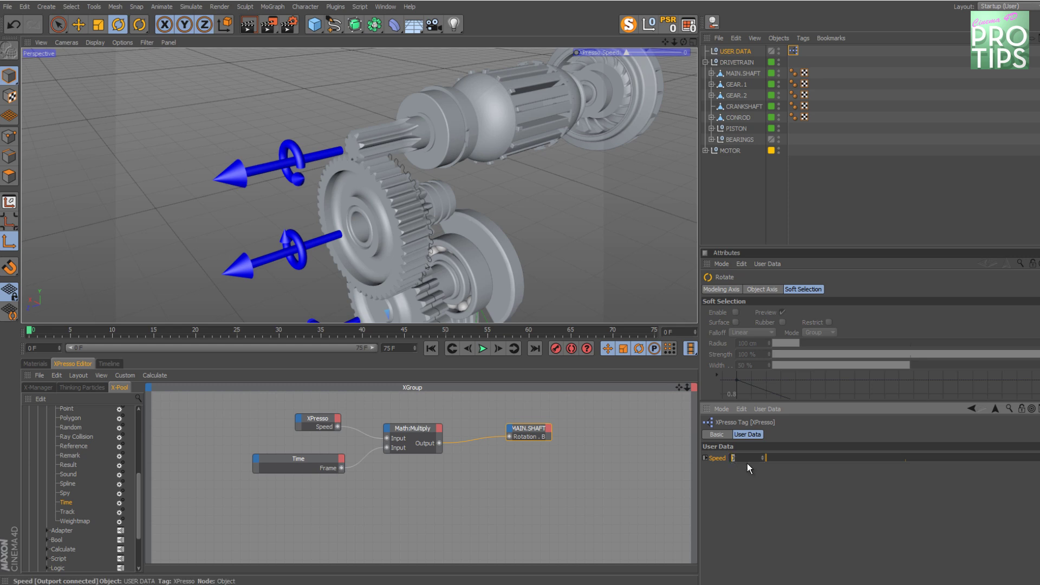
{"action": "type", "text": "0.1"}
{"action": "key", "text": "Return"}
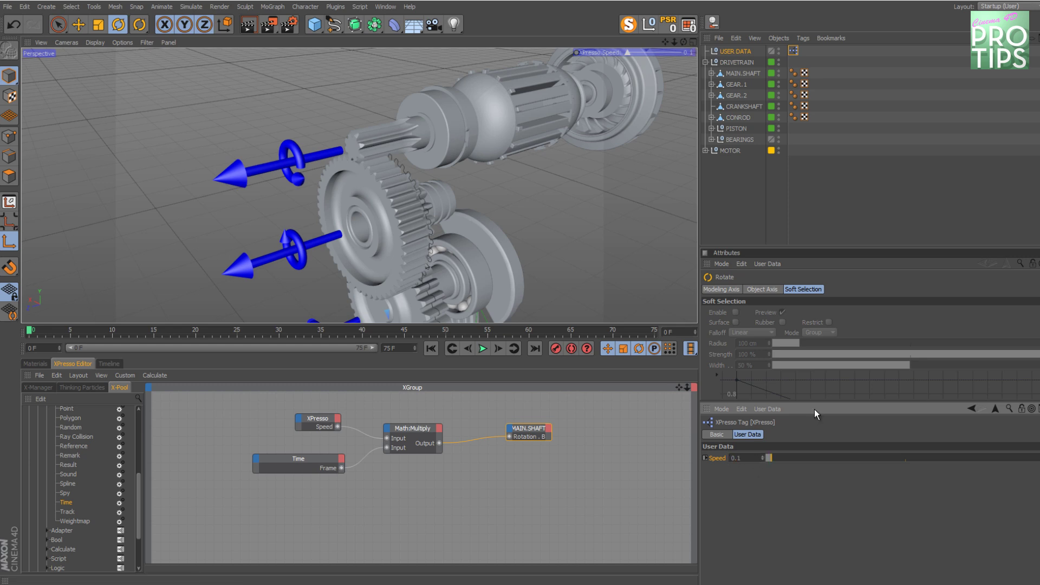
{"action": "left_click", "coordinate": [480, 353]}
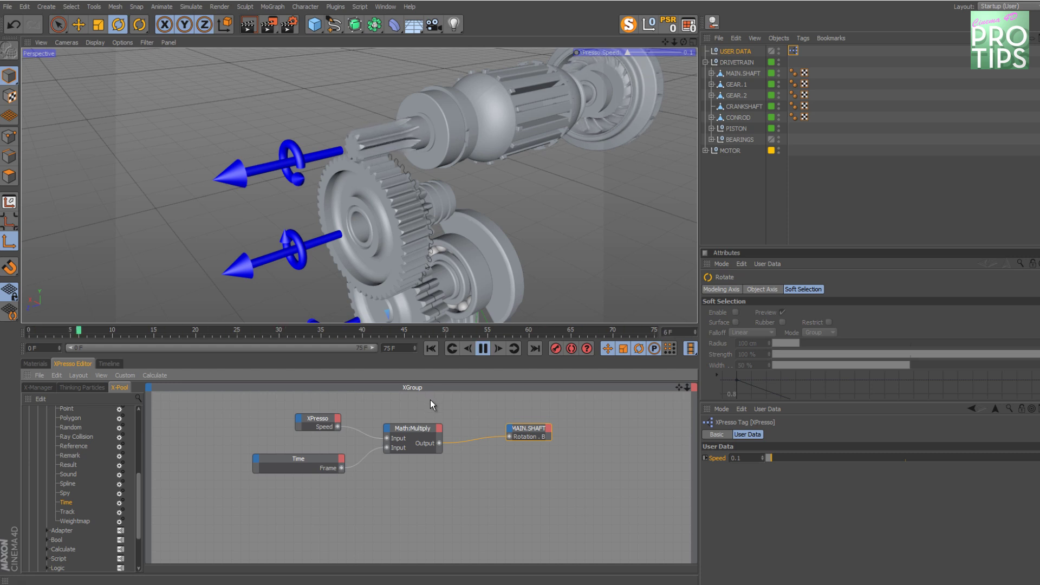
{"action": "left_click", "coordinate": [485, 350]}
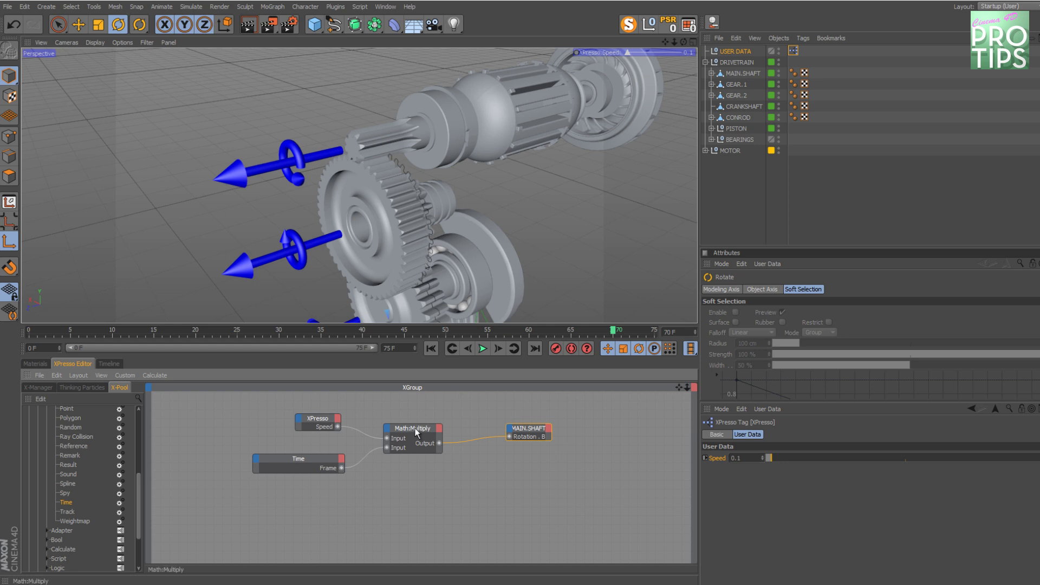
Reposition the Math:Multiply and MAIN.SHAFT nodes and widen MAIN.SHAFT
{"action": "left_click_drag", "start_coordinate": [411, 429], "coordinate": [421, 423]}
{"action": "mouse_move", "coordinate": [527, 433]}
{"action": "left_mouse_down"}
{"action": "mouse_move", "coordinate": [518, 450]}
{"action": "mouse_move", "coordinate": [512, 438]}
{"action": "left_mouse_up"}
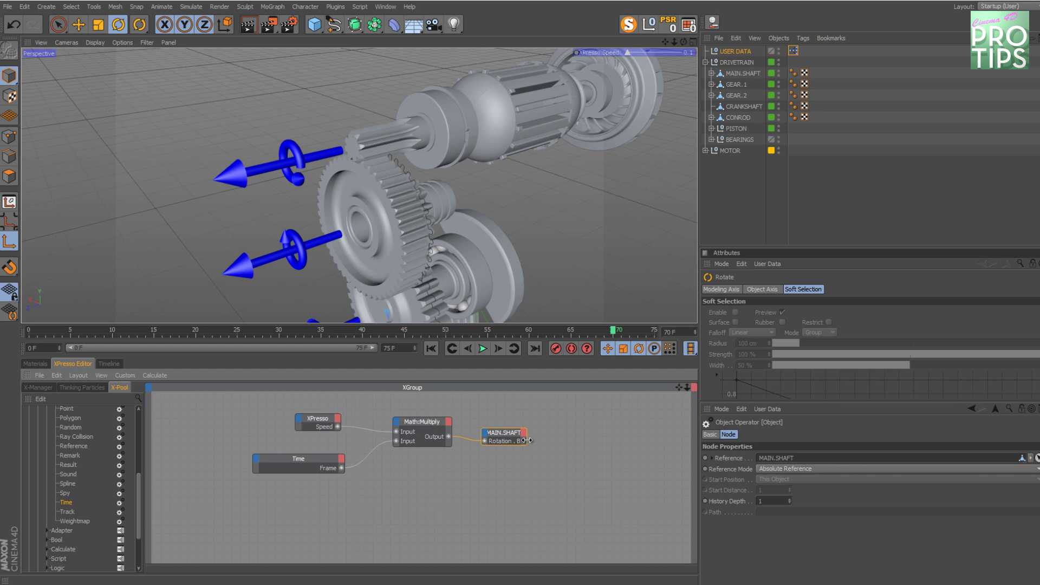
{"action": "left_click_drag", "start_coordinate": [528, 441], "coordinate": [572, 440]}
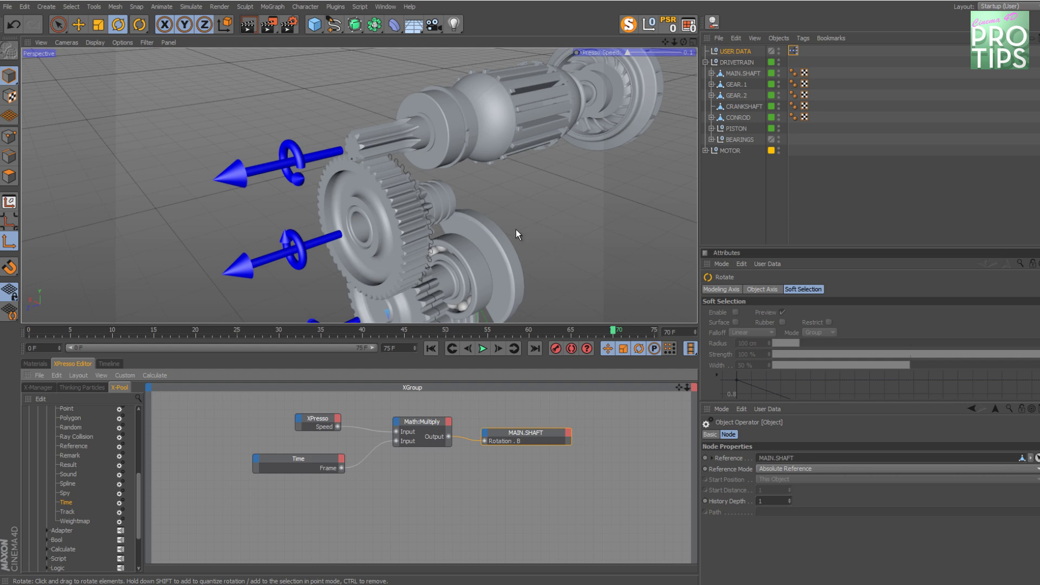
Expand GEAR.1, inspect the 47 ronin and 18 teeth cog wheels, and frame the meshing teeth
{"action": "left_click", "coordinate": [712, 85]}
{"action": "left_click", "coordinate": [734, 95]}
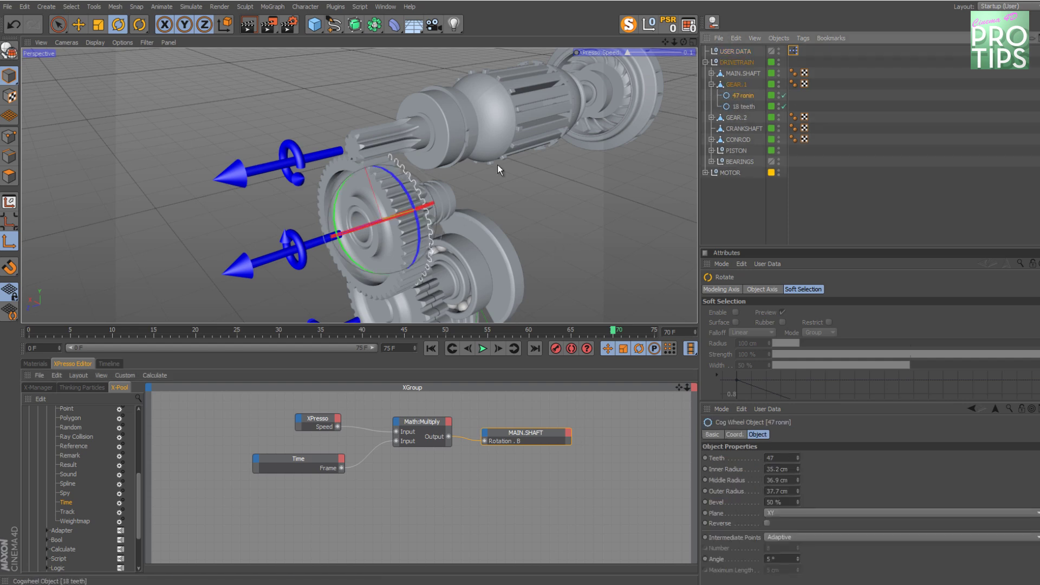
{"action": "left_click_drag", "start_coordinate": [469, 200], "coordinate": [259, 148], "text": "alt"}
{"action": "right_click_drag", "start_coordinate": [259, 147], "coordinate": [337, 207], "text": "alt"}
{"action": "left_click_drag", "start_coordinate": [337, 207], "coordinate": [447, 223], "text": "alt"}
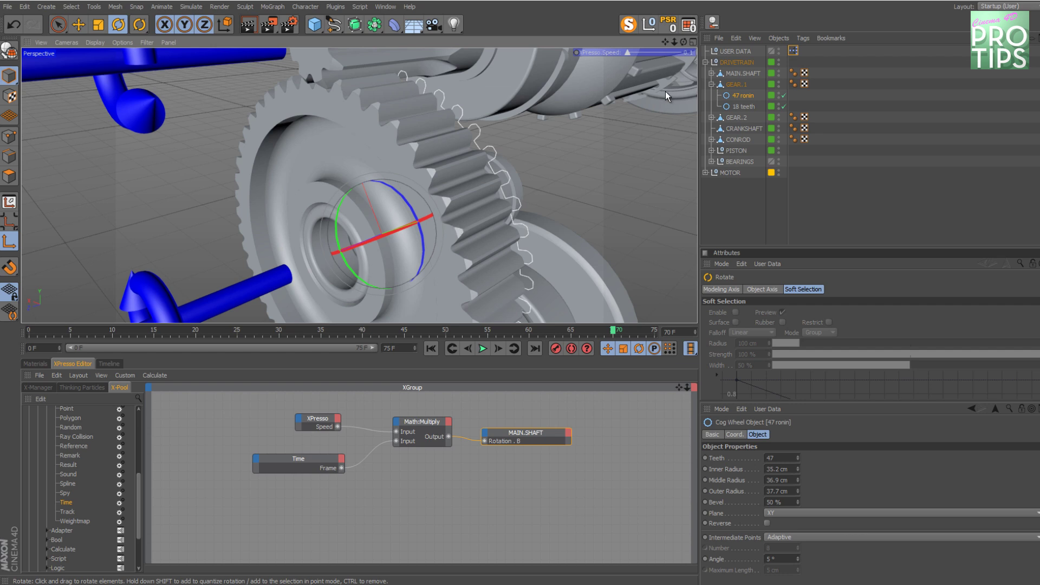
{"action": "left_click", "coordinate": [744, 106]}
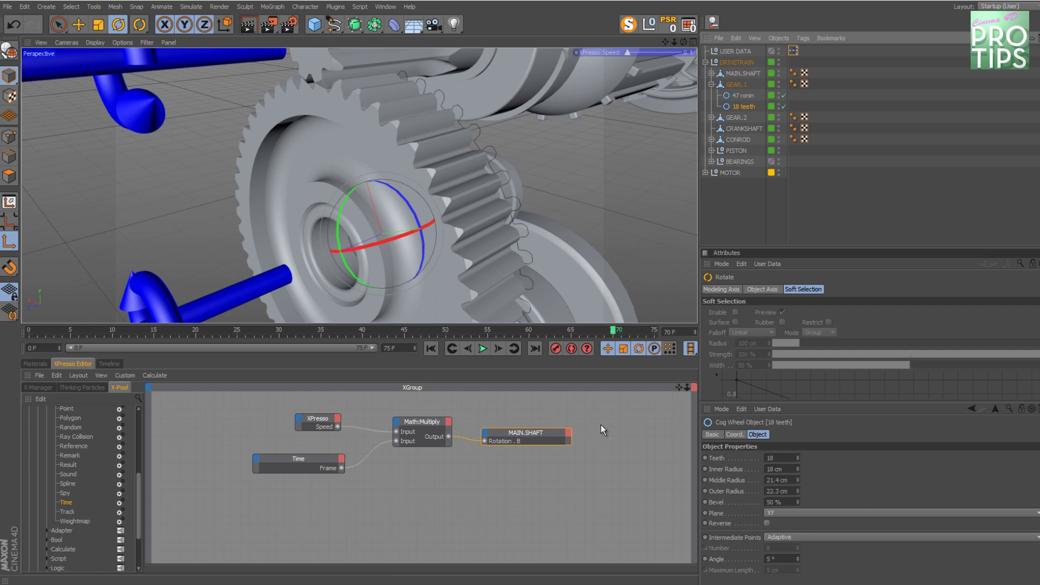
{"action": "middle_click_drag", "start_coordinate": [575, 411], "coordinate": [436, 433]}
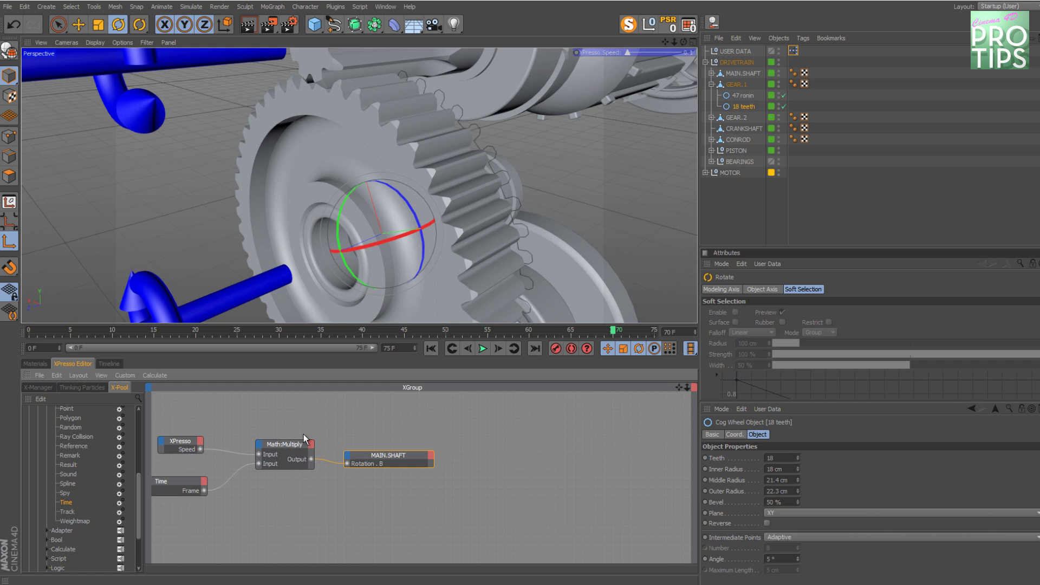
Add a Range Mapper node and bring GEAR.1 into the graph as a node
{"action": "right_click", "coordinate": [478, 453]}
{"action": "mouse_move", "coordinate": [499, 458]}
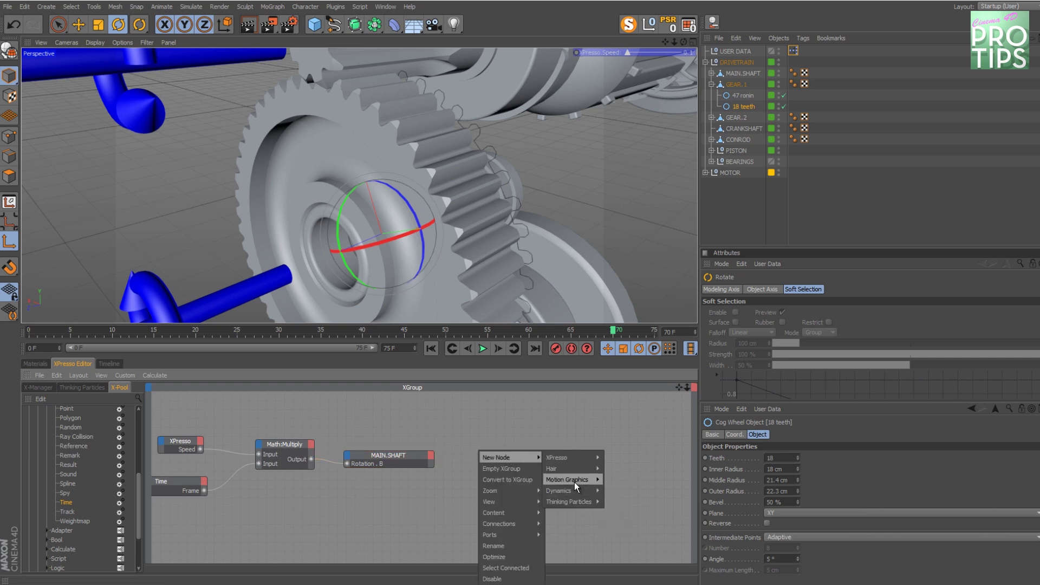
{"action": "mouse_move", "coordinate": [513, 513]}
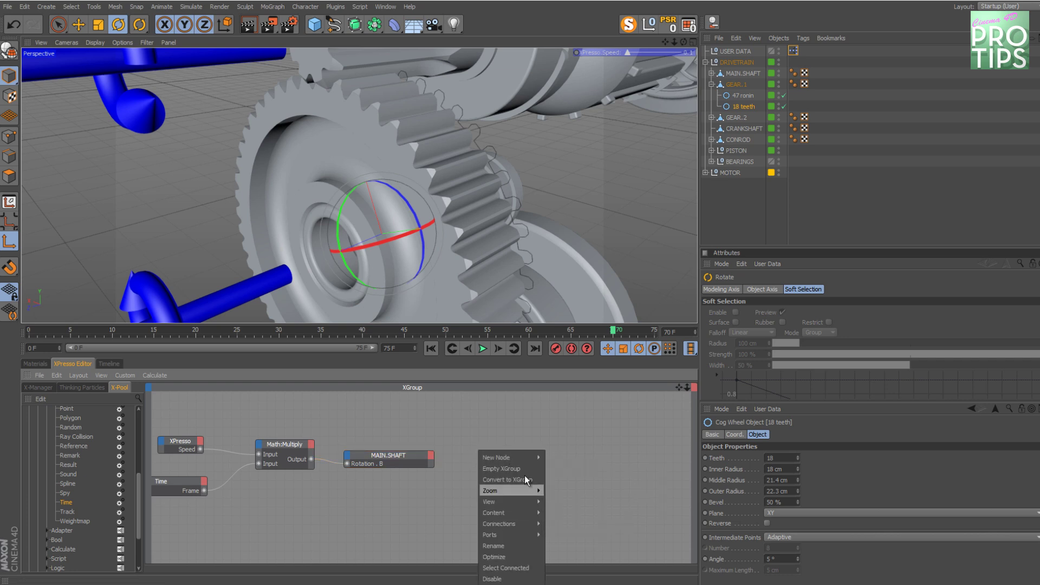
{"action": "mouse_move", "coordinate": [566, 458]}
{"action": "mouse_move", "coordinate": [635, 491]}
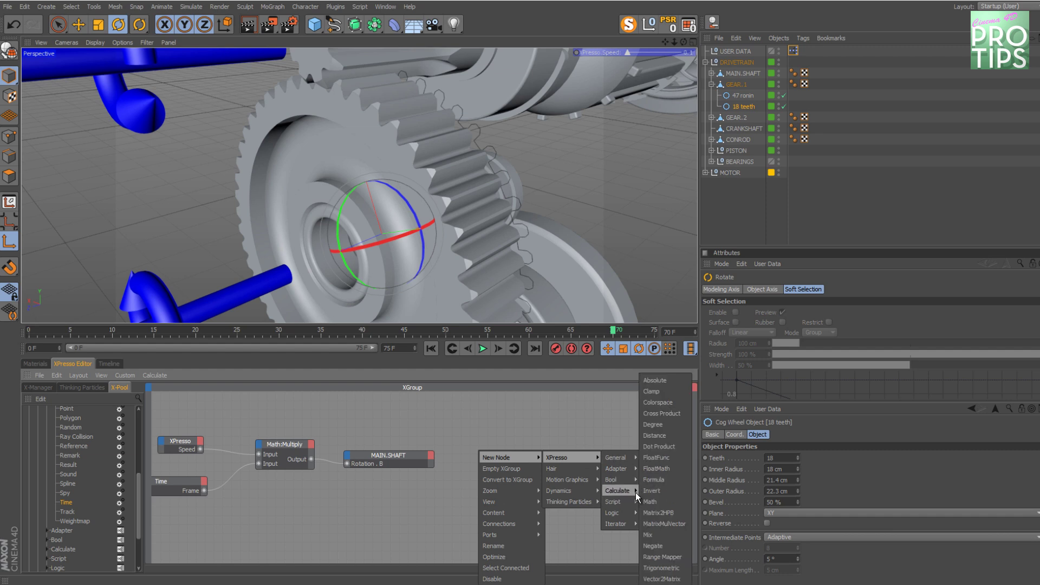
{"action": "left_click", "coordinate": [667, 561]}
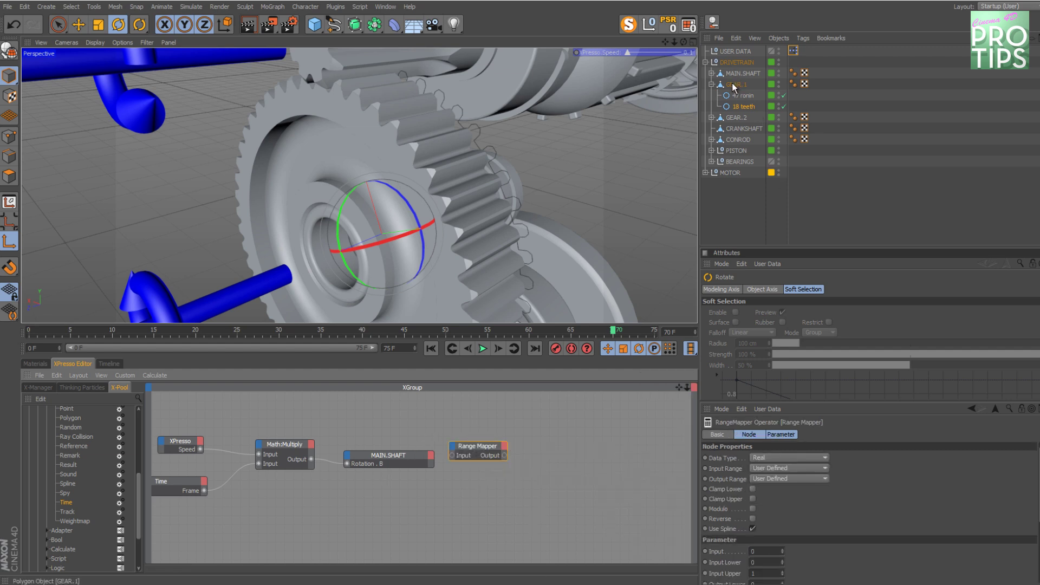
{"action": "left_click_drag", "start_coordinate": [739, 80], "coordinate": [562, 466]}
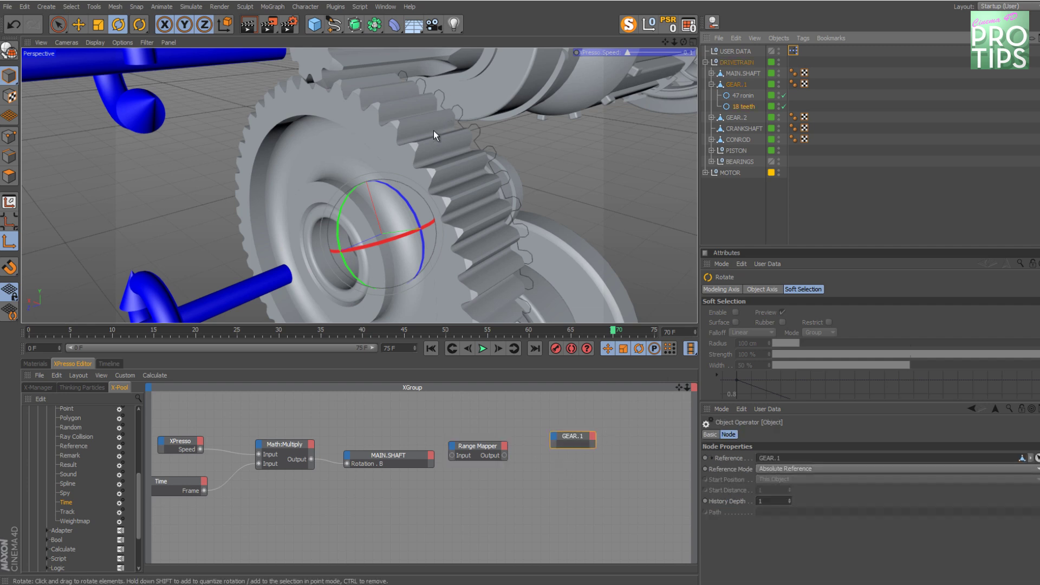
{"action": "left_click", "coordinate": [737, 85]}
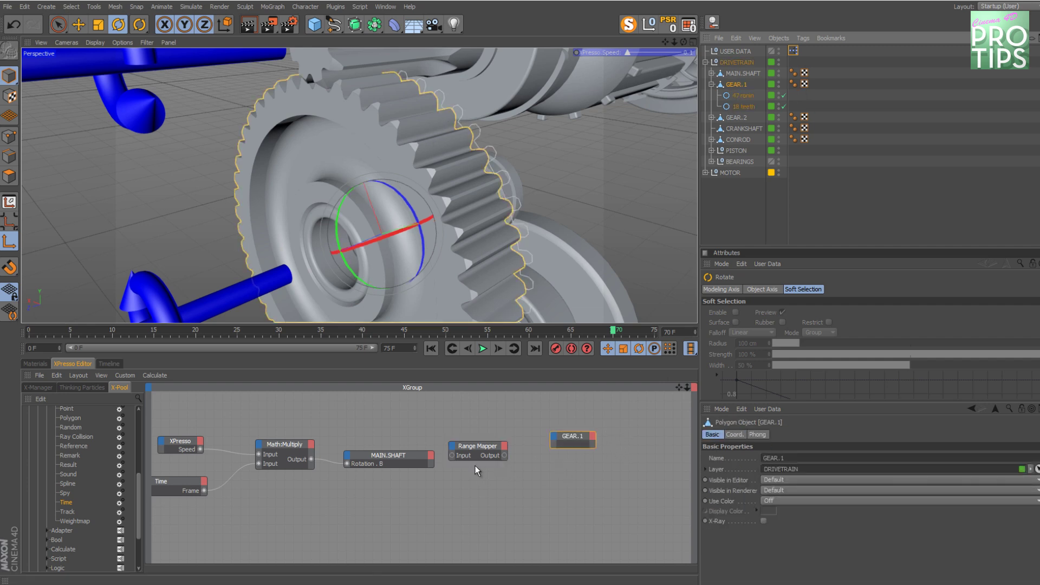
Wire MAIN.SHAFT's Rotation . B through the Range Mapper into GEAR.1's Rotation . B
{"action": "left_click", "coordinate": [431, 456]}
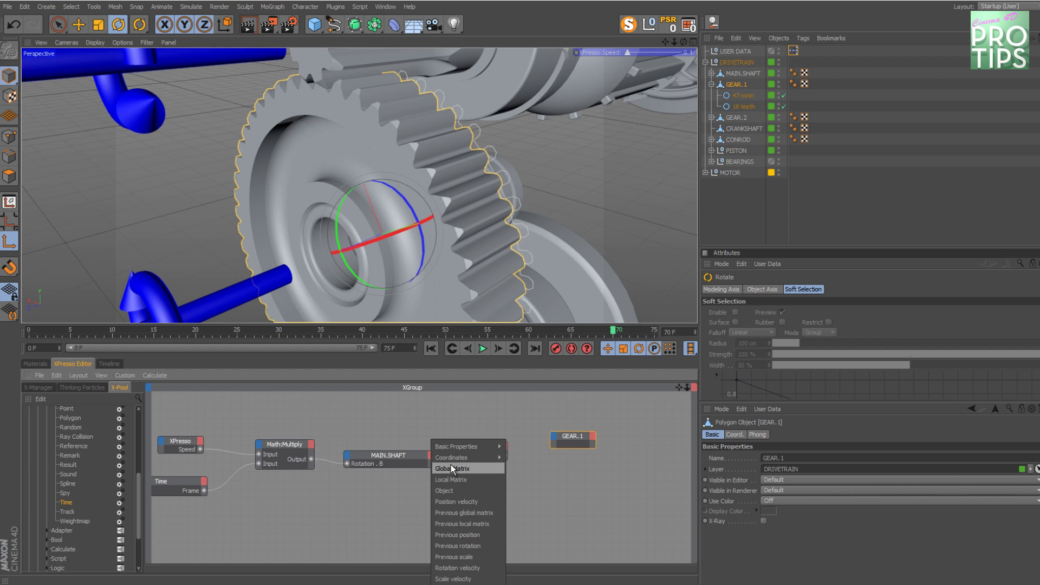
{"action": "mouse_move", "coordinate": [475, 458]}
{"action": "mouse_move", "coordinate": [542, 501]}
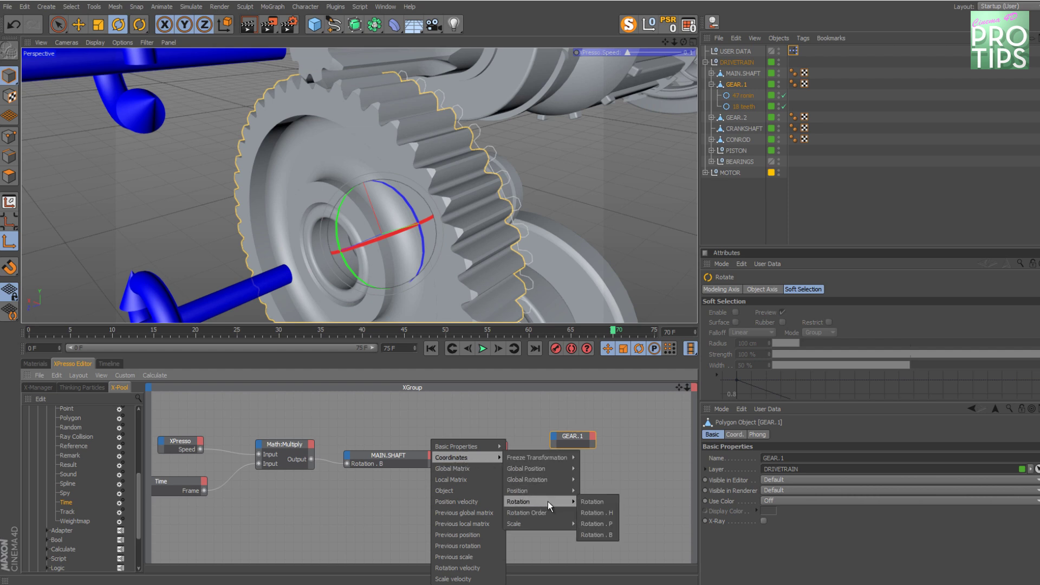
{"action": "left_click", "coordinate": [593, 535]}
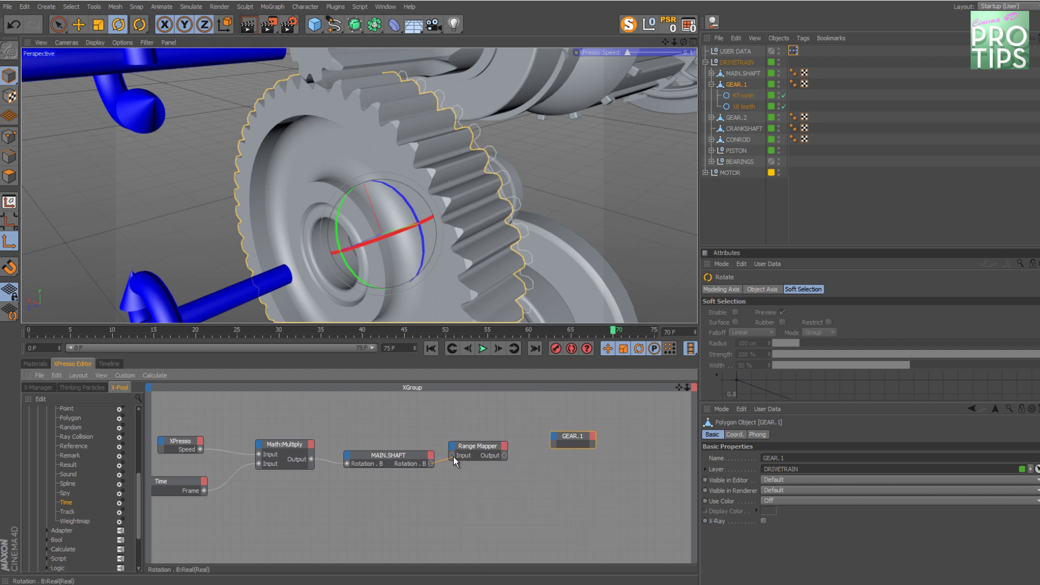
{"action": "left_click_drag", "start_coordinate": [453, 456], "coordinate": [453, 457]}
{"action": "left_click_drag", "start_coordinate": [551, 441], "coordinate": [555, 441]}
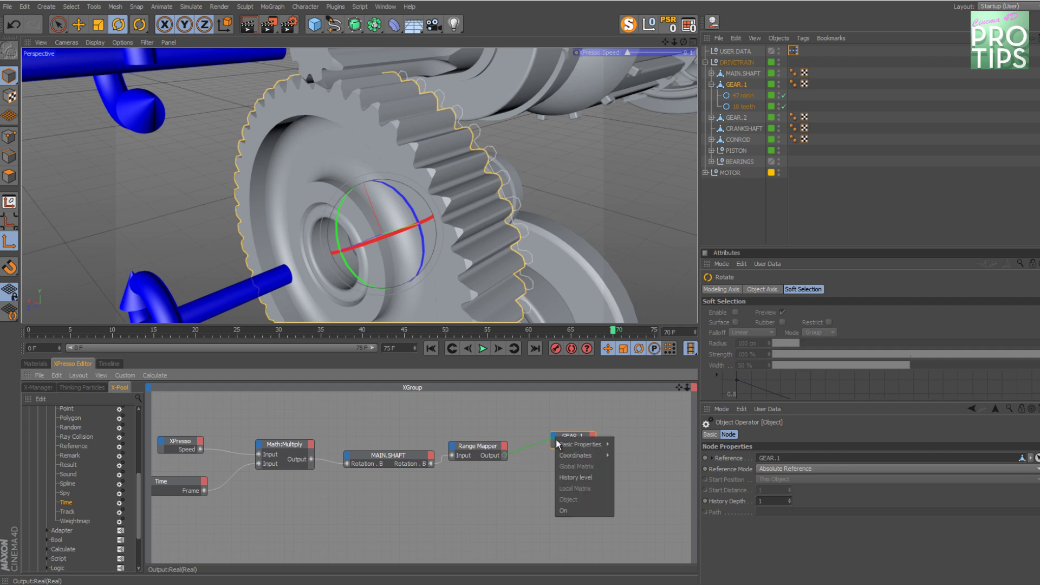
{"action": "mouse_move", "coordinate": [580, 455]}
{"action": "mouse_move", "coordinate": [679, 502]}
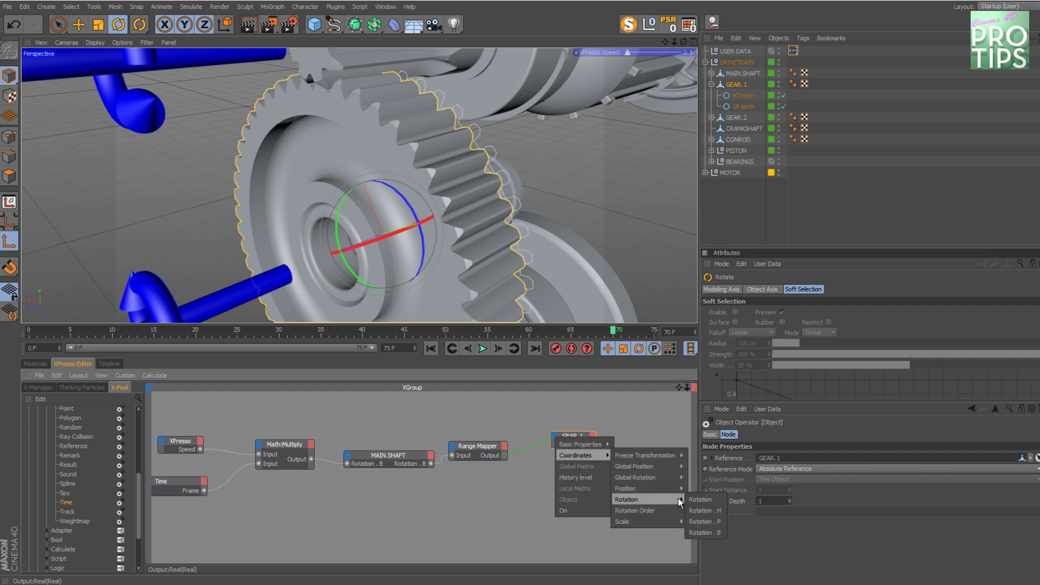
{"action": "left_click", "coordinate": [704, 533]}
{"action": "left_click", "coordinate": [478, 450]}
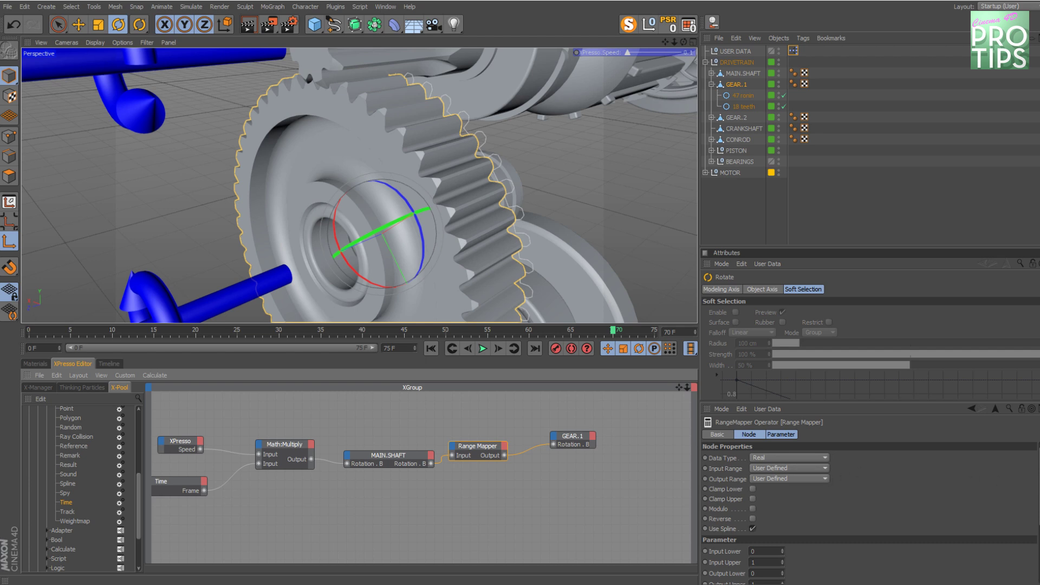
Set the Range Mapper's Output Upper to -1 and expand MAIN.SHAFT to show its 8 teeth child
{"action": "scroll", "coordinate": [744, 542], "scroll_direction": "down", "scroll_amount": 3}
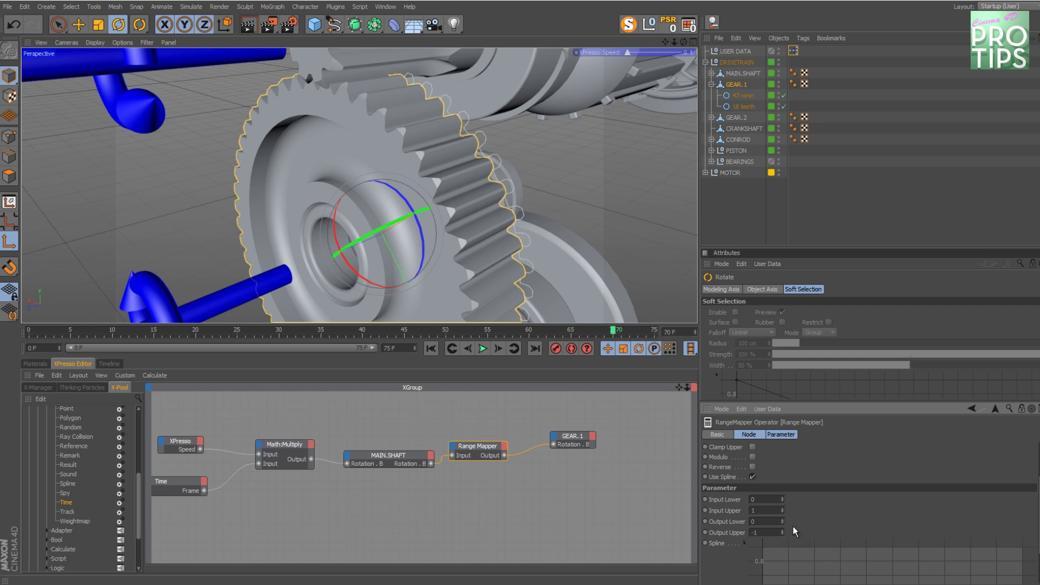
{"action": "key", "text": "Return"}
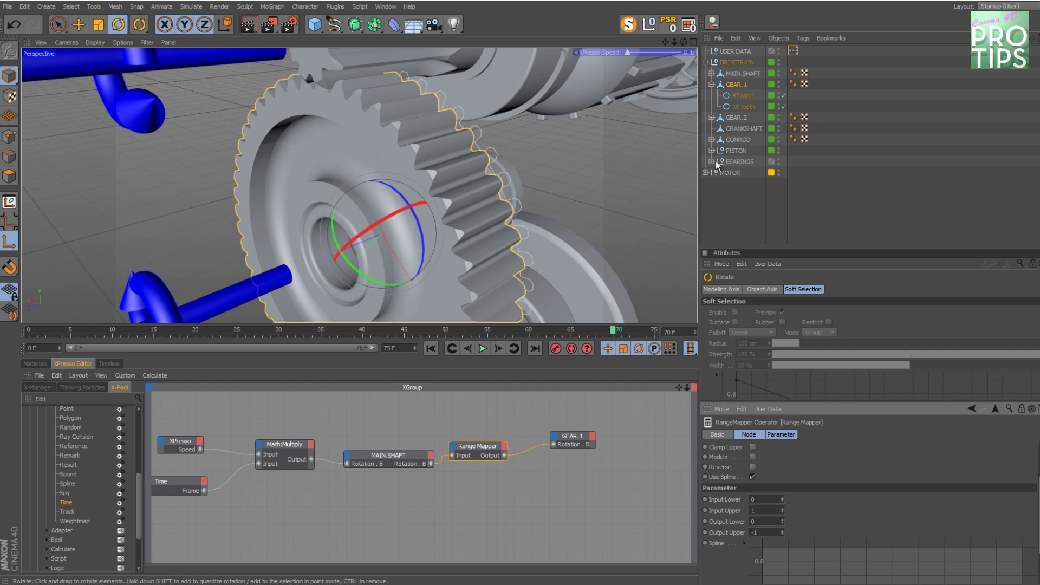
{"action": "left_click", "coordinate": [712, 73]}
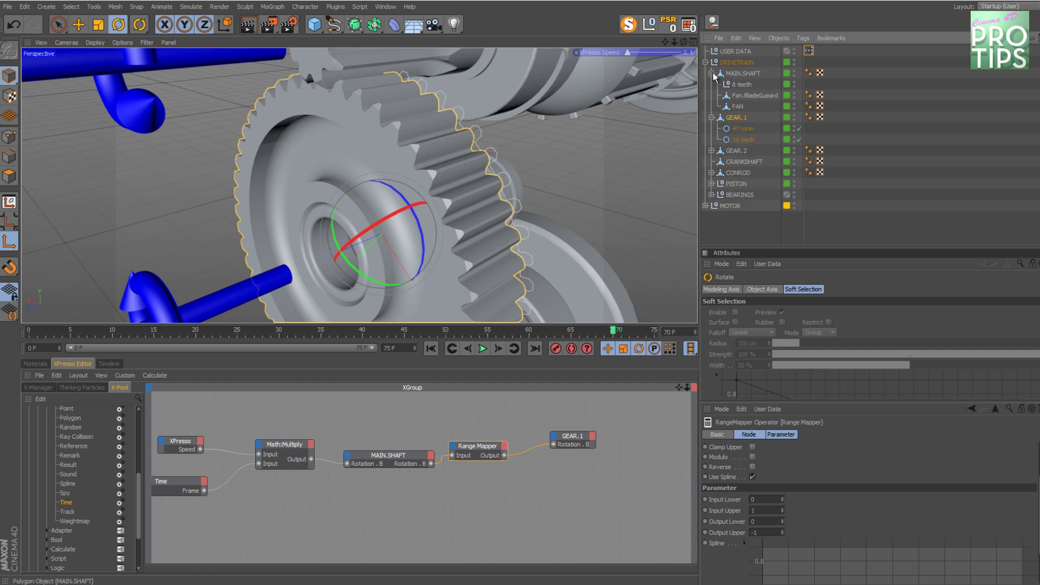
{"action": "left_click", "coordinate": [740, 84]}
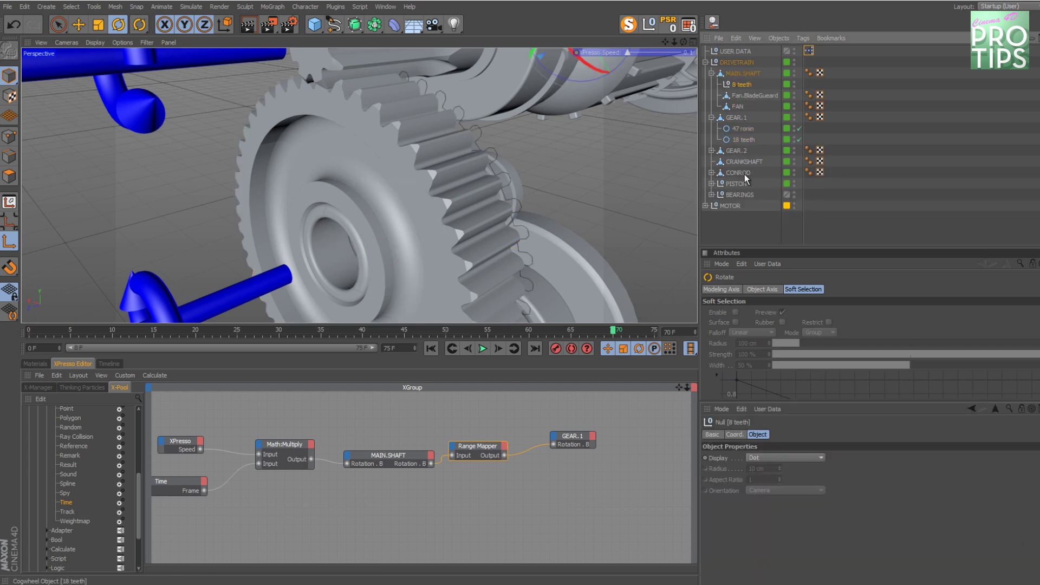
Compute 47 divided by 8 in Windows Calculator and copy the 5.875 result
{"action": "left_click", "coordinate": [740, 130]}
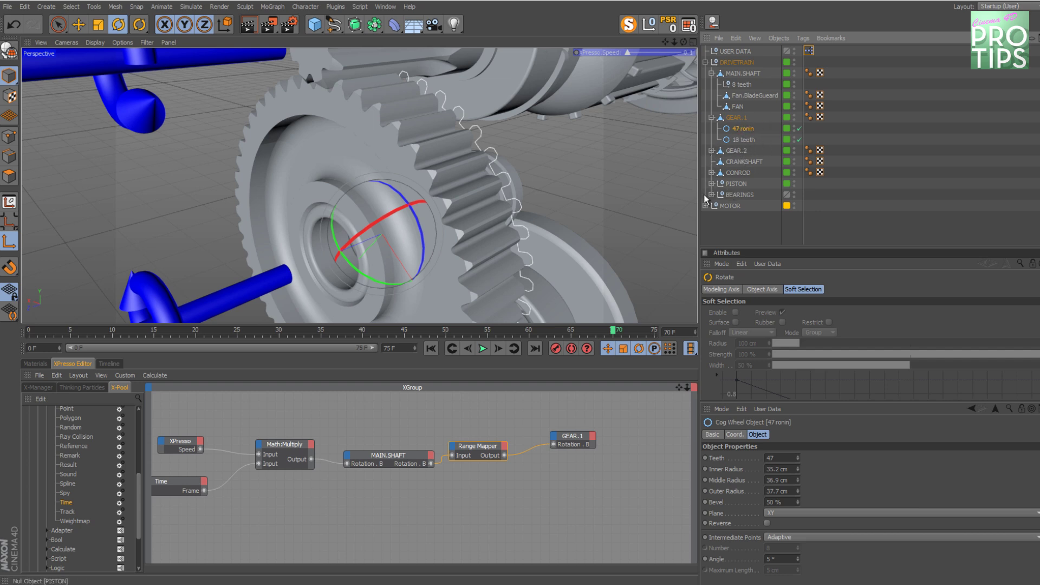
{"action": "key", "text": "super+r"}
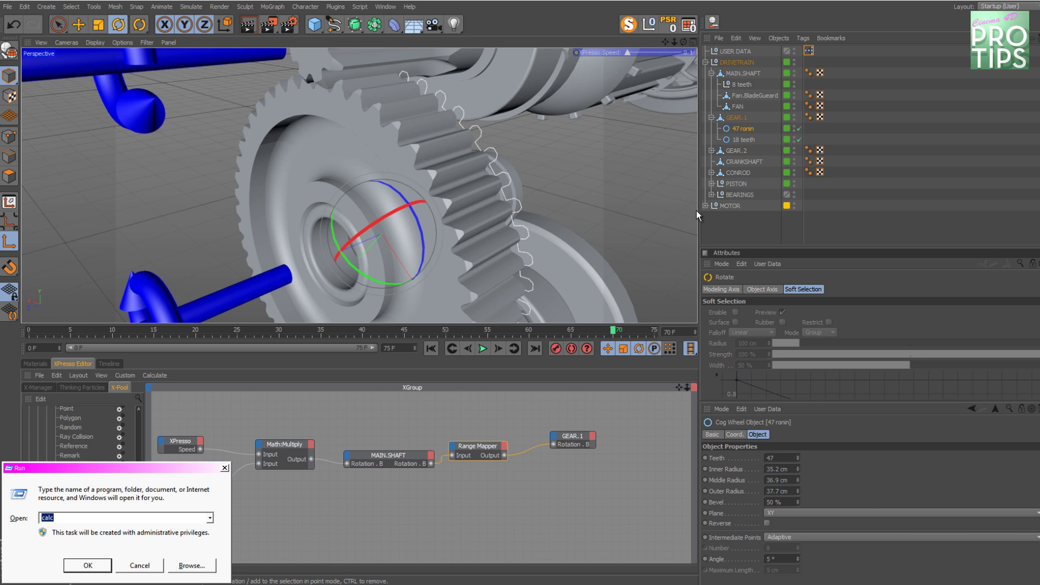
{"action": "key", "text": "Return"}
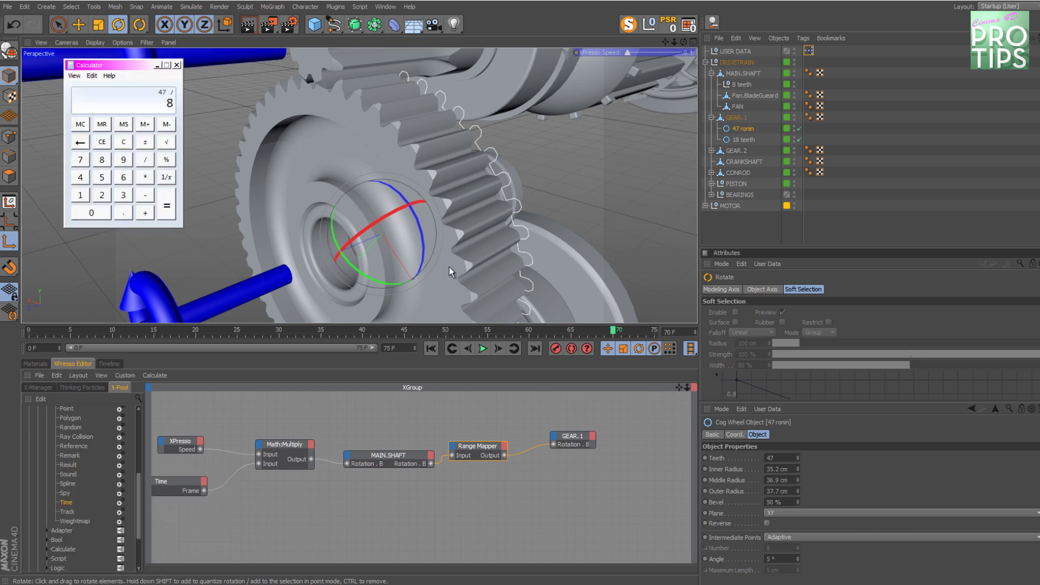
{"action": "key", "text": "Return"}
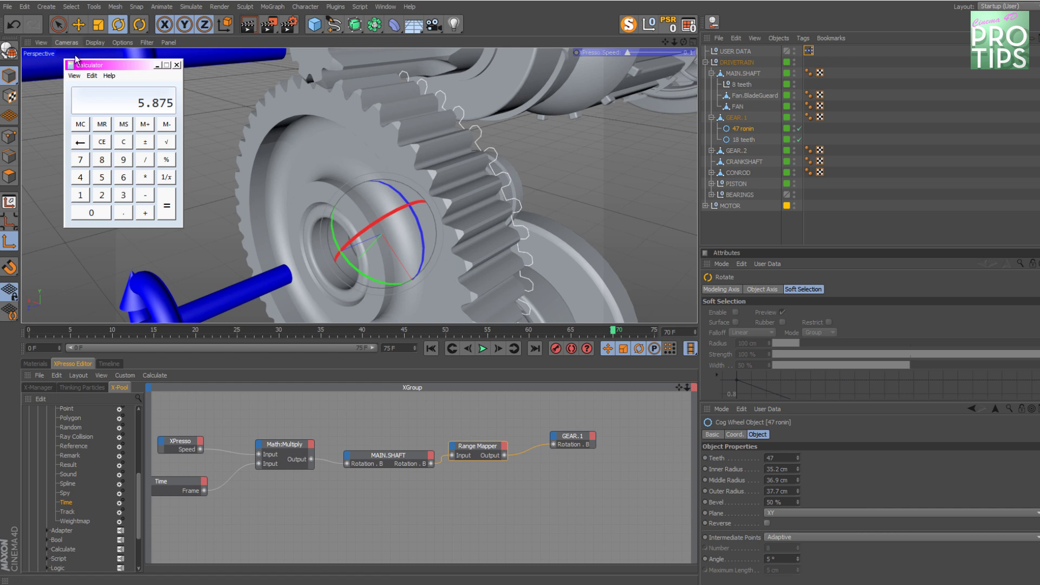
{"action": "right_click", "coordinate": [86, 80]}
{"action": "left_click", "coordinate": [96, 92]}
Paste 5.875 into the Range Mapper's Input Upper and play the animation
{"action": "left_click", "coordinate": [470, 448]}
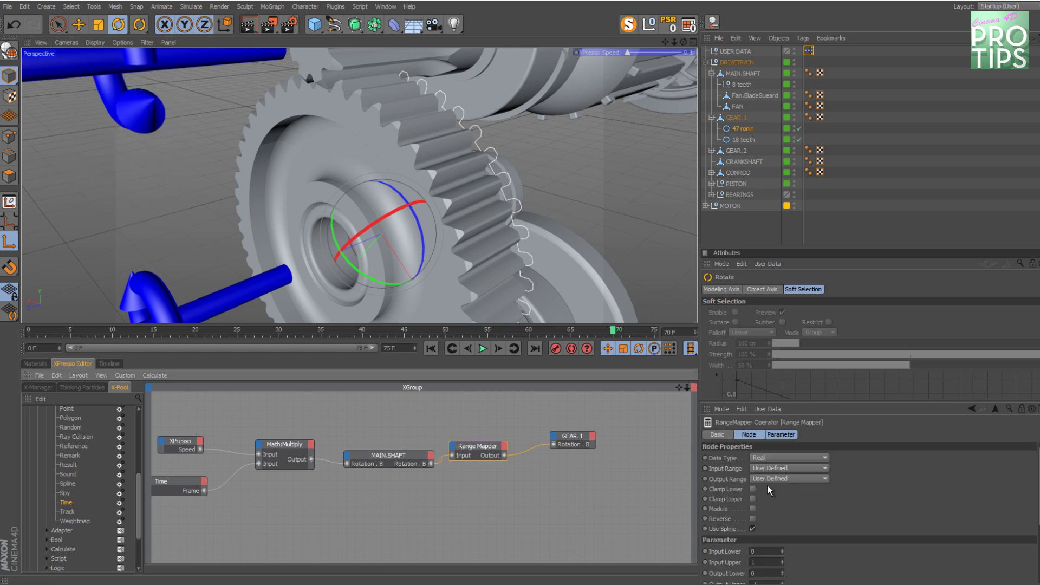
{"action": "double_click", "coordinate": [760, 563]}
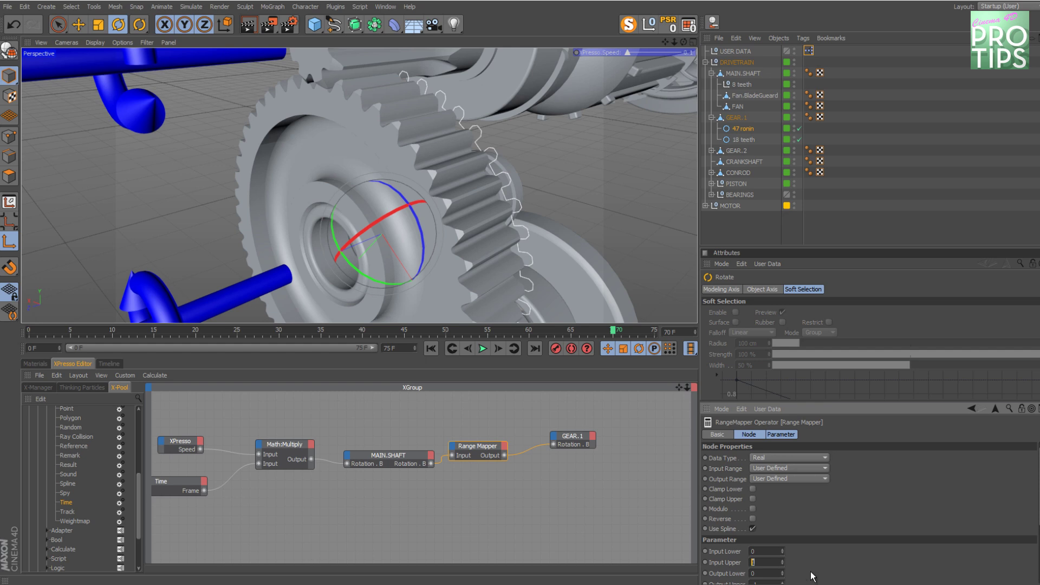
{"action": "type", "text": "5.875"}
{"action": "key", "text": "Return"}
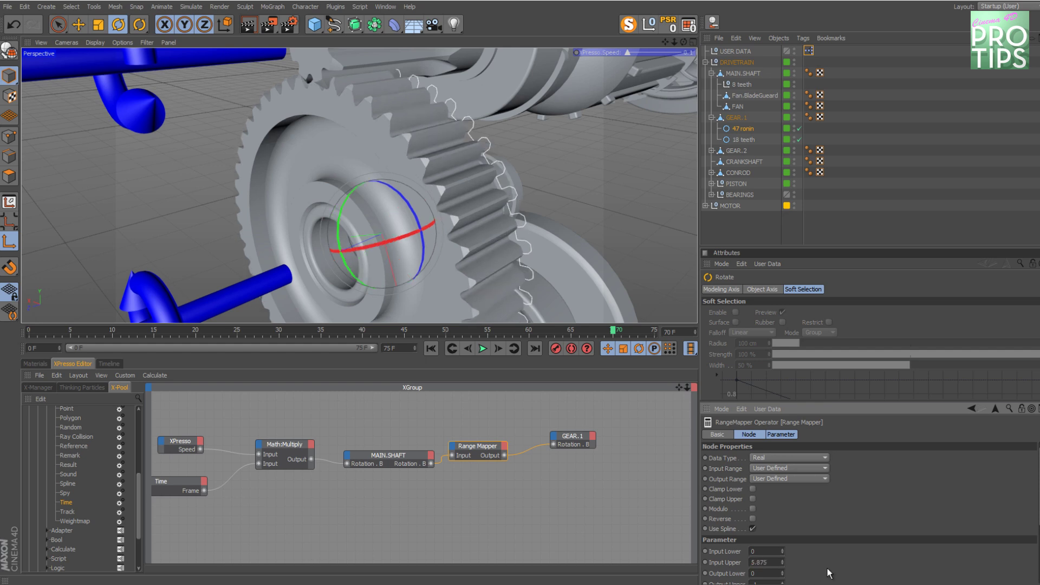
{"action": "left_click", "coordinate": [481, 349]}
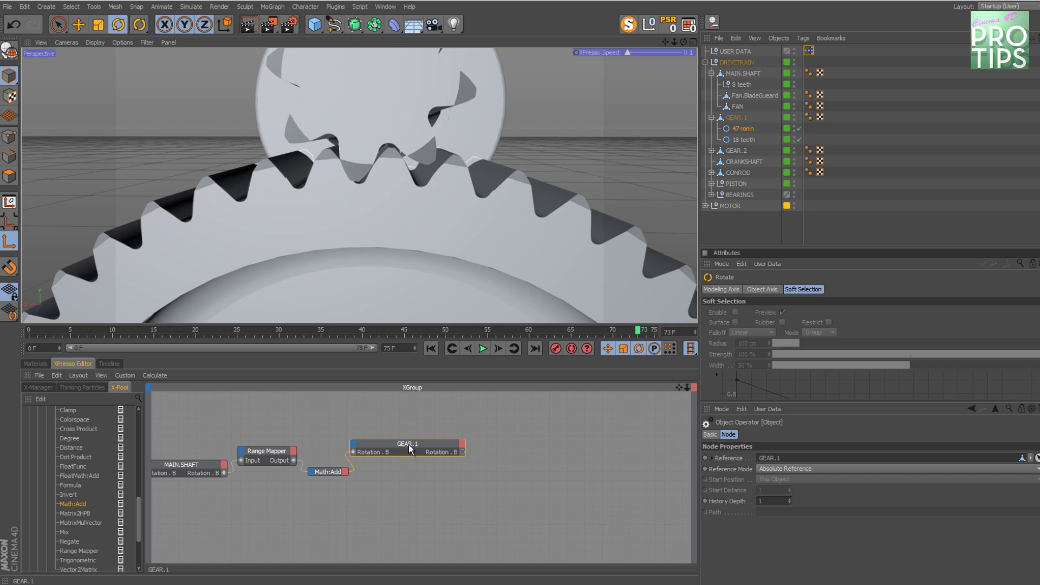
Duplicate the GEAR.1 node in the XPresso graph and set its reference to GEAR.2
{"action": "left_click_drag", "start_coordinate": [409, 445], "coordinate": [609, 452], "text": "ctrl"}
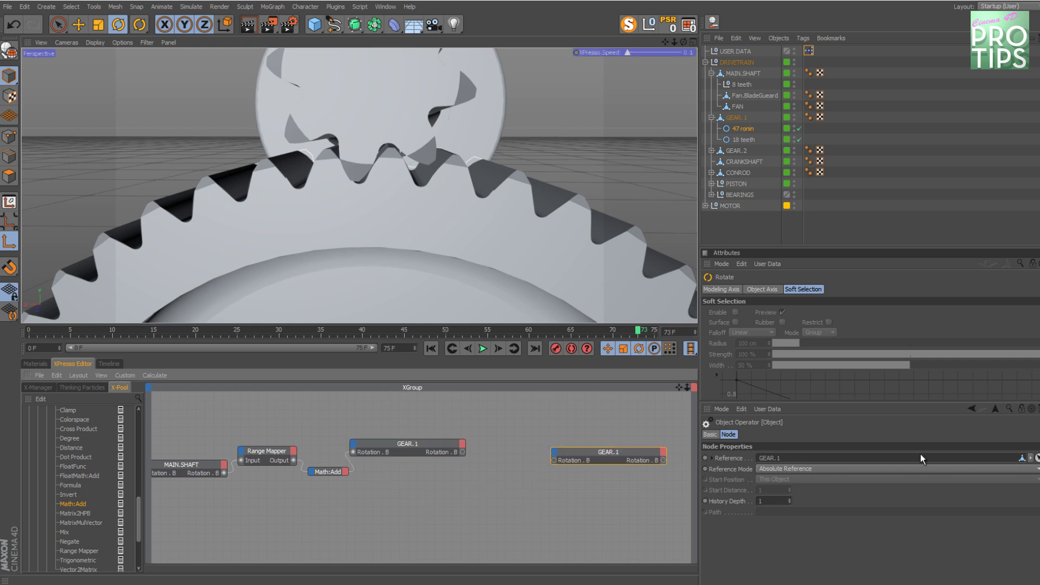
{"action": "left_click", "coordinate": [1022, 458]}
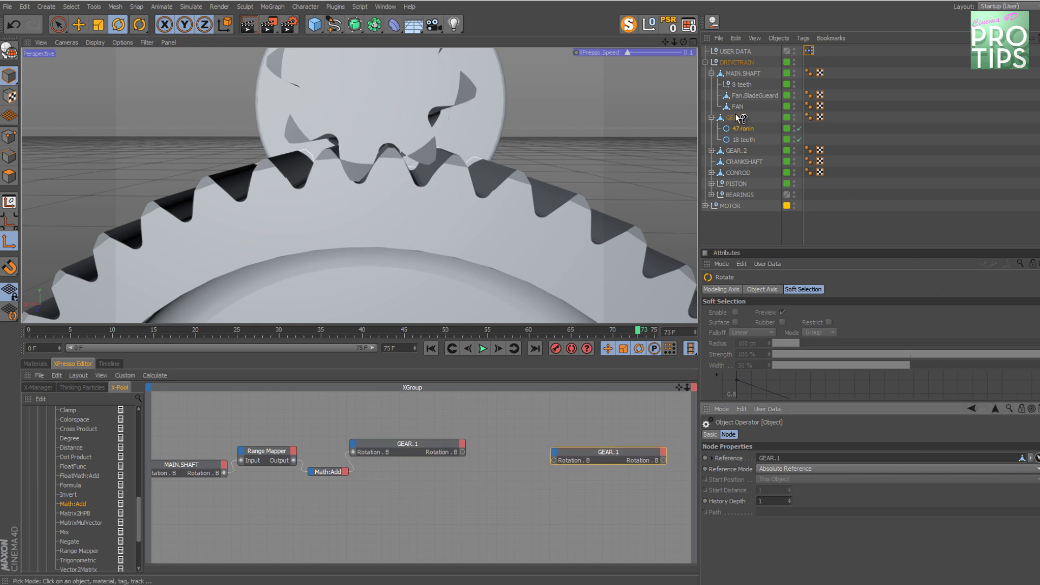
{"action": "left_click", "coordinate": [740, 150]}
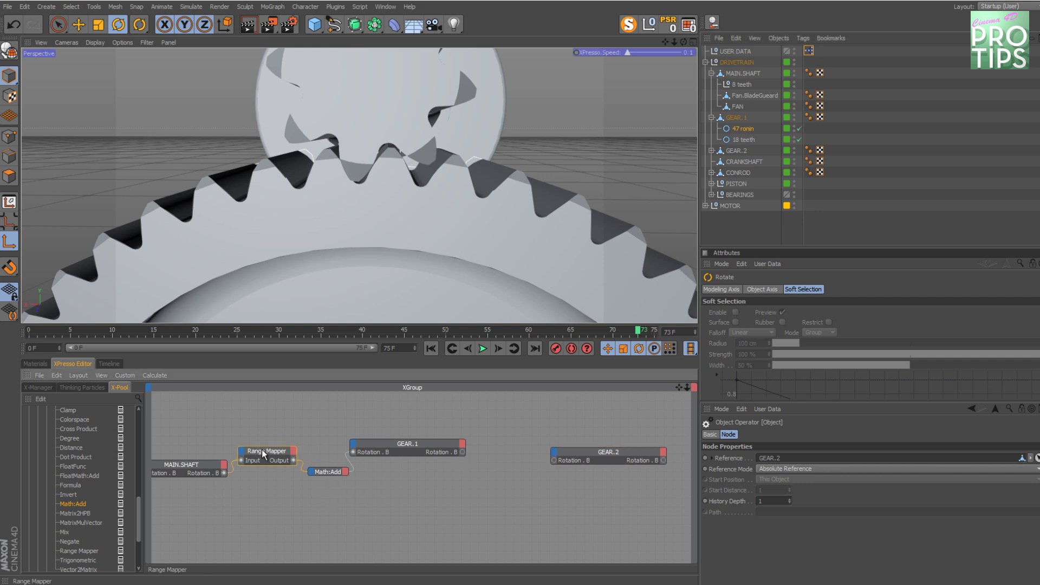
Duplicate the Range Mapper and wire GEAR.1 Rotation . B through it into GEAR.2 Rotation . B
{"action": "left_click_drag", "start_coordinate": [262, 451], "coordinate": [415, 490], "text": "ctrl"}
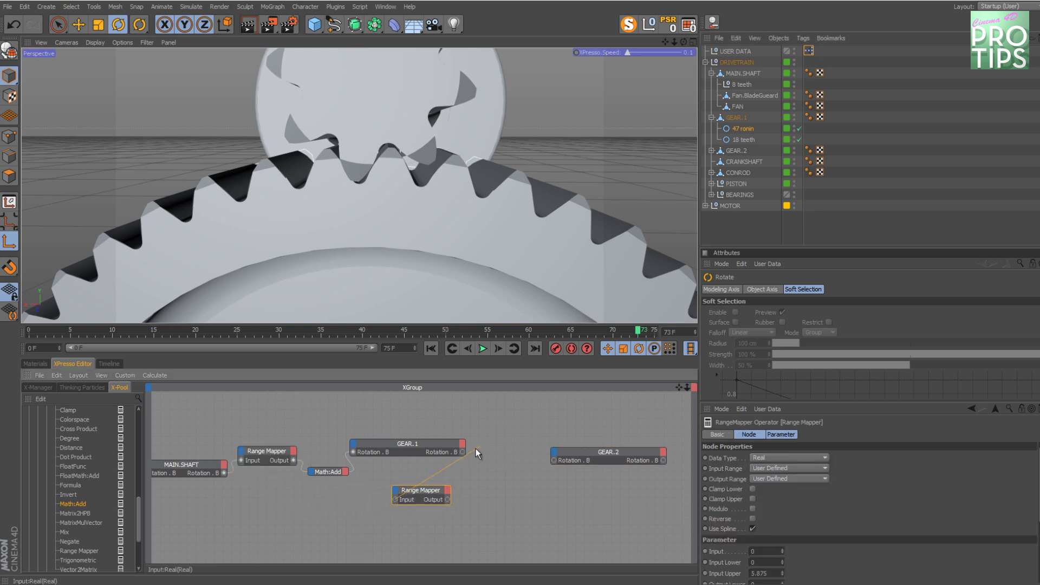
{"action": "left_click_drag", "start_coordinate": [463, 451], "coordinate": [463, 452]}
{"action": "left_click_drag", "start_coordinate": [448, 499], "coordinate": [554, 461]}
{"action": "left_click_drag", "start_coordinate": [428, 491], "coordinate": [515, 494]}
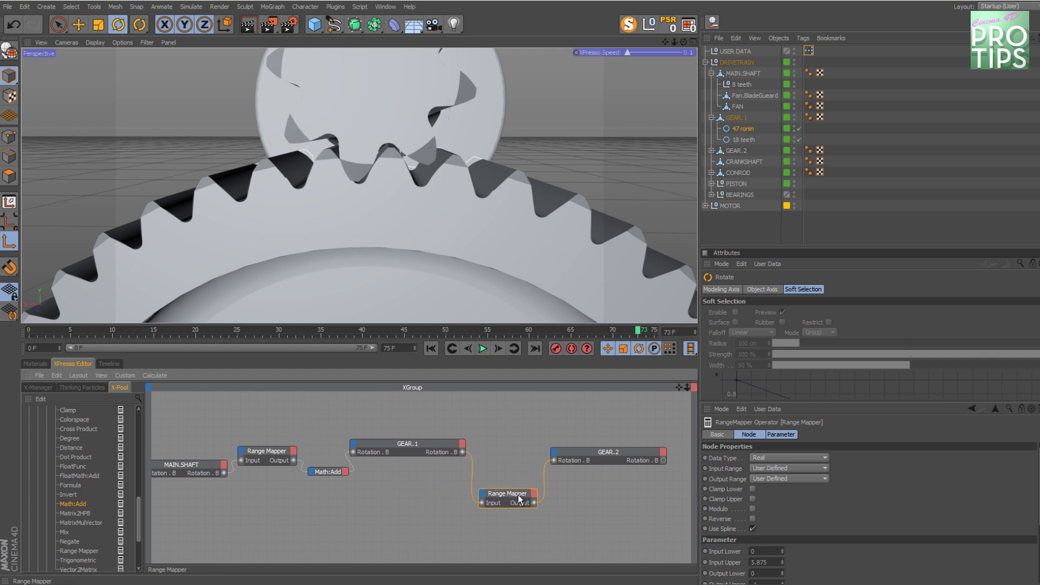
{"action": "scroll", "coordinate": [569, 217], "scroll_direction": "down", "scroll_amount": 5}
{"action": "left_click_drag", "start_coordinate": [540, 232], "coordinate": [559, 232], "text": "alt"}
{"action": "scroll", "coordinate": [547, 184], "scroll_direction": "up", "scroll_amount": 5}
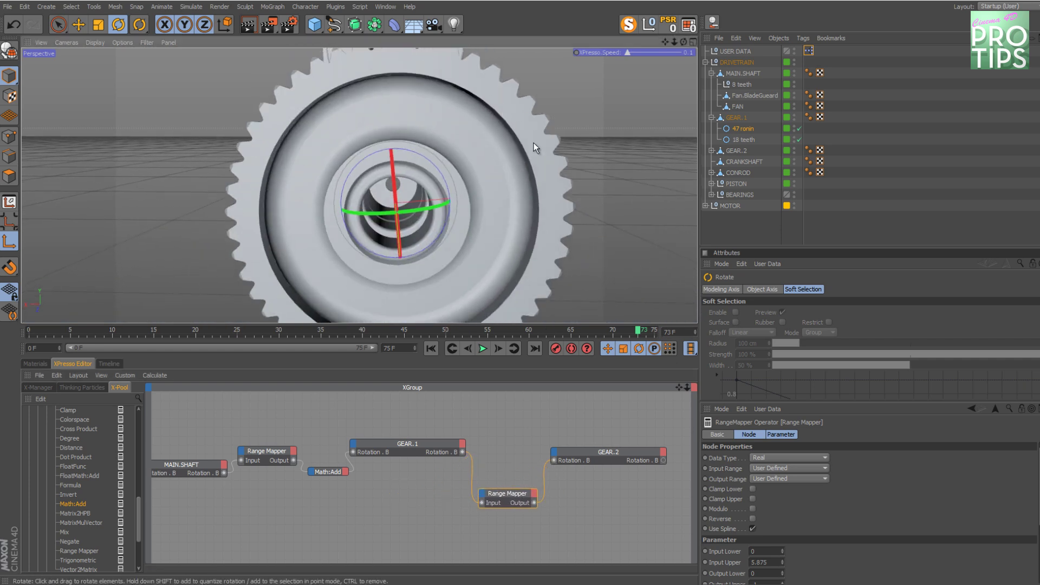
{"action": "left_click_drag", "start_coordinate": [560, 189], "coordinate": [324, 186], "text": "alt"}
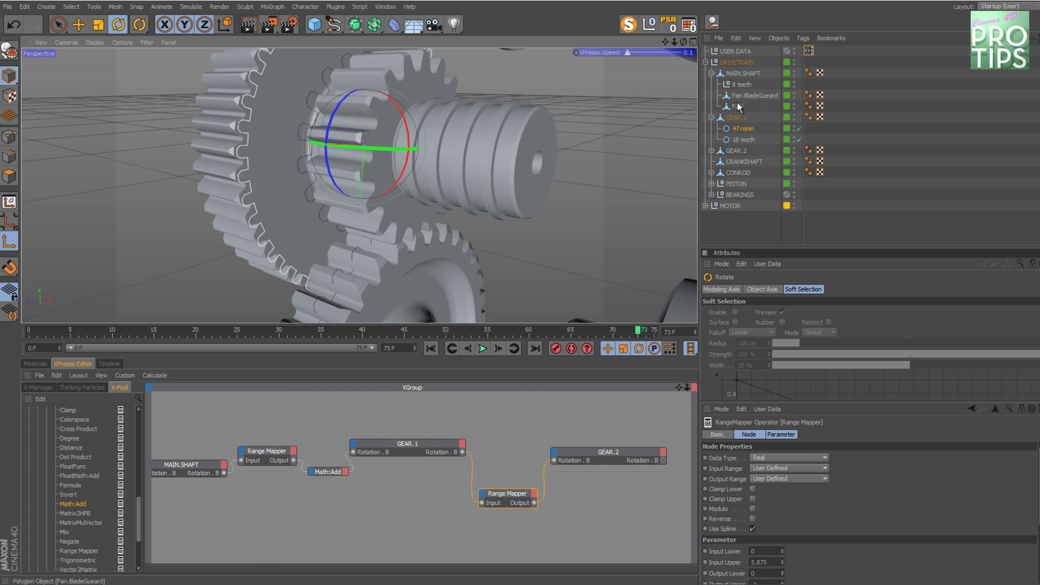
Expand GEAR.2 to check its cog has 33 teeth
{"action": "left_click", "coordinate": [293, 200]}
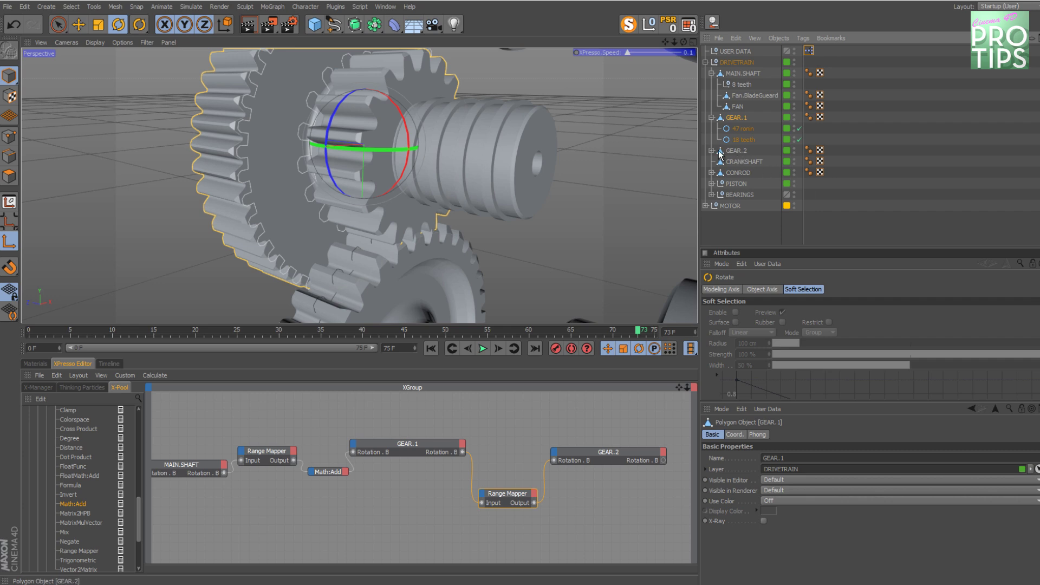
{"action": "left_click", "coordinate": [712, 151]}
{"action": "left_click", "coordinate": [743, 161]}
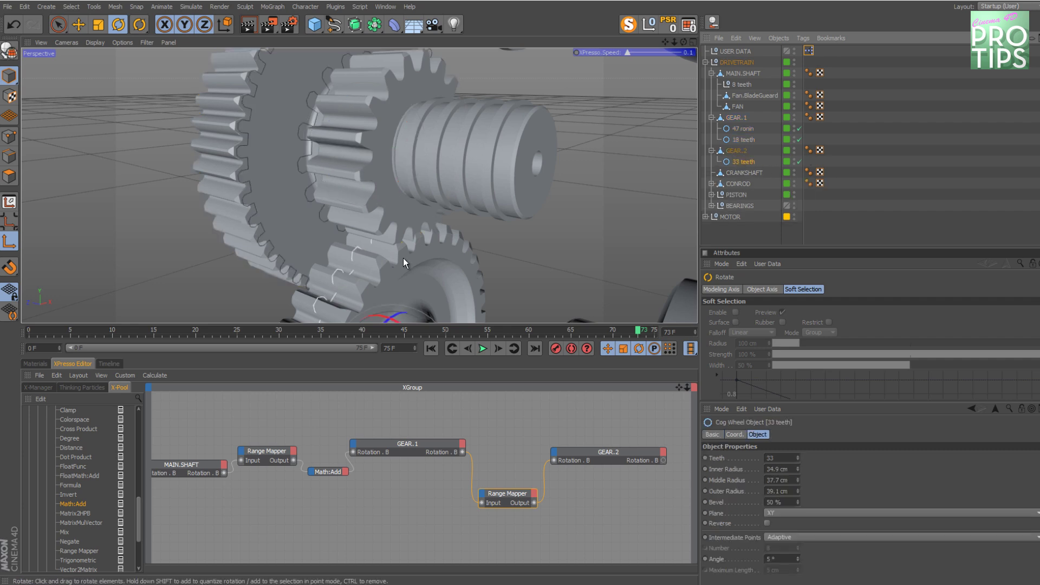
{"action": "left_click_drag", "start_coordinate": [403, 258], "coordinate": [375, 210], "text": "alt"}
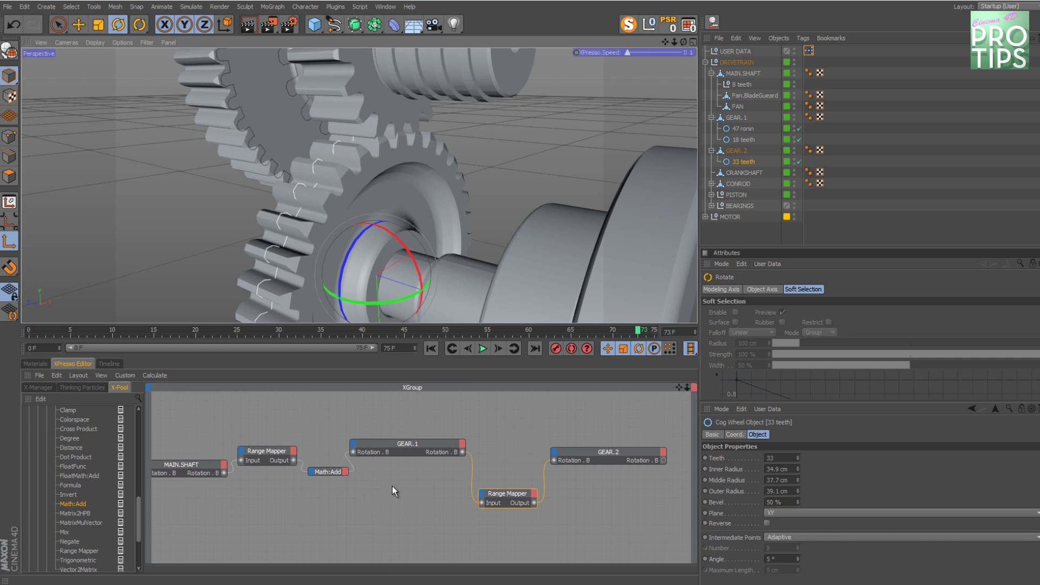
Compute 33 divided by 18 in Windows Calculator and copy the result
{"action": "key", "text": "alt+space"}
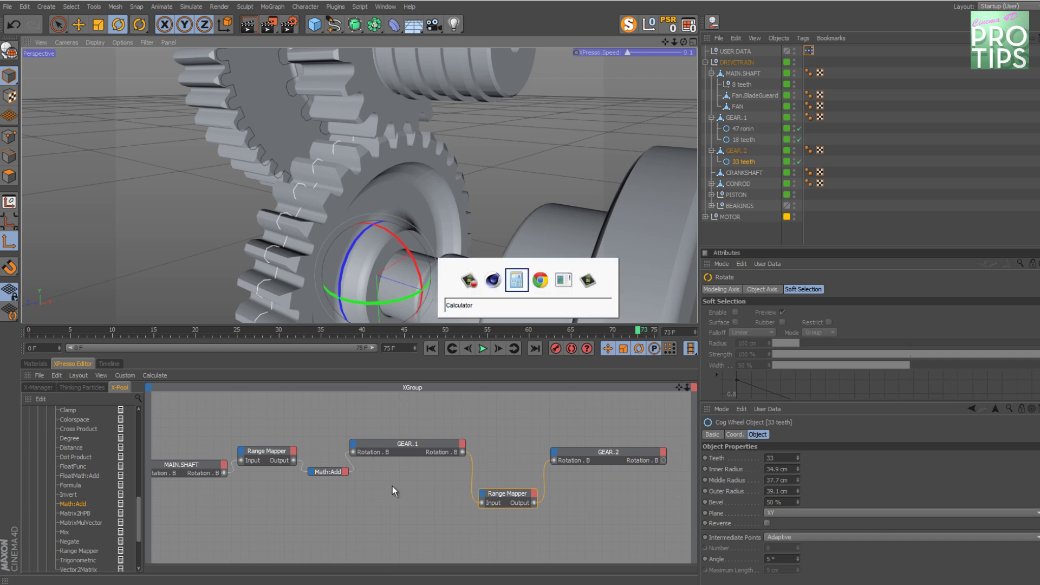
{"action": "key", "text": "Return"}
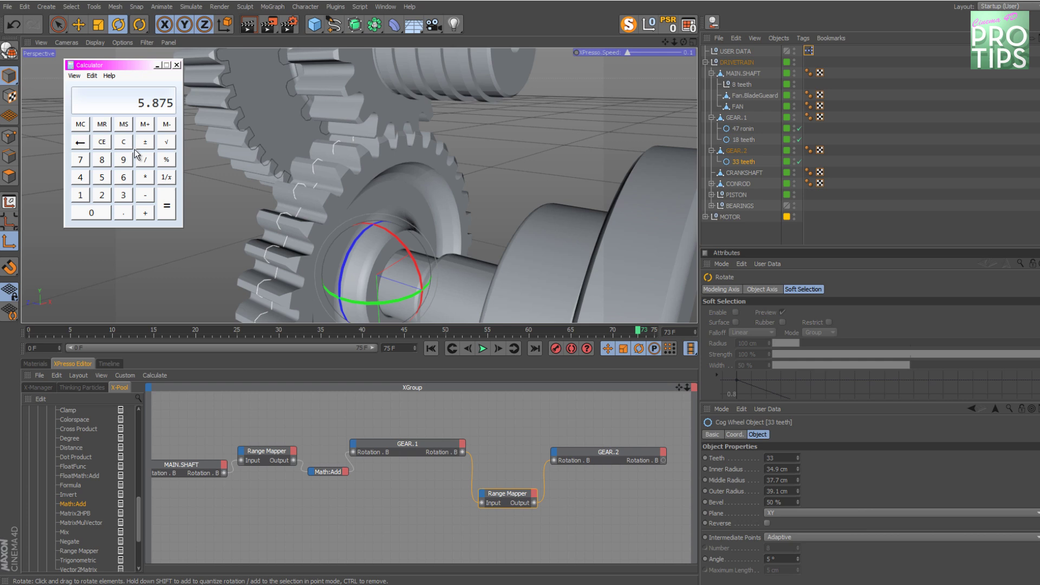
{"action": "type", "text": "33333333333333"}
{"action": "key", "text": "Return"}
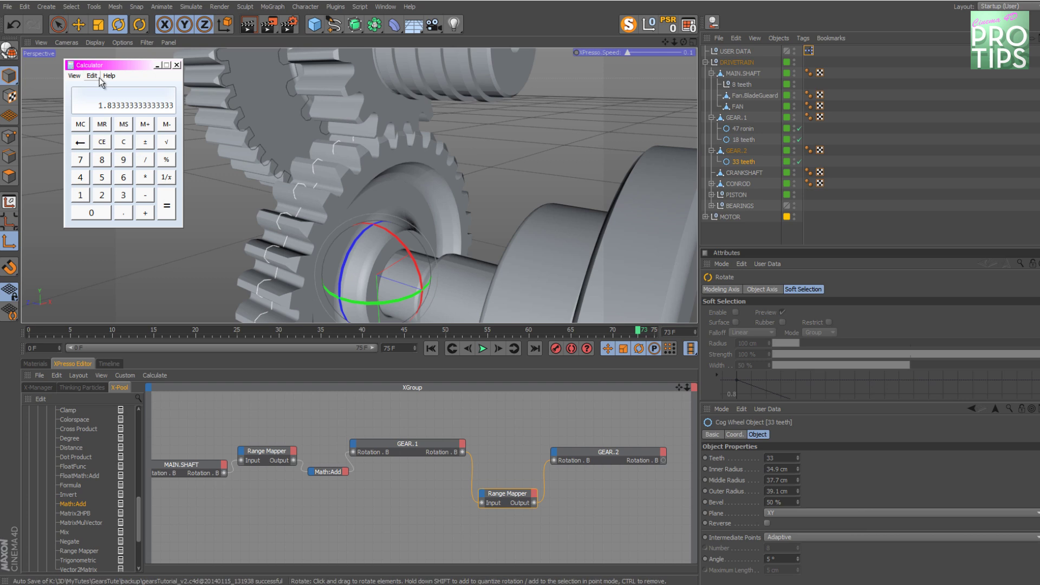
{"action": "left_click", "coordinate": [92, 76]}
{"action": "left_click", "coordinate": [103, 87]}
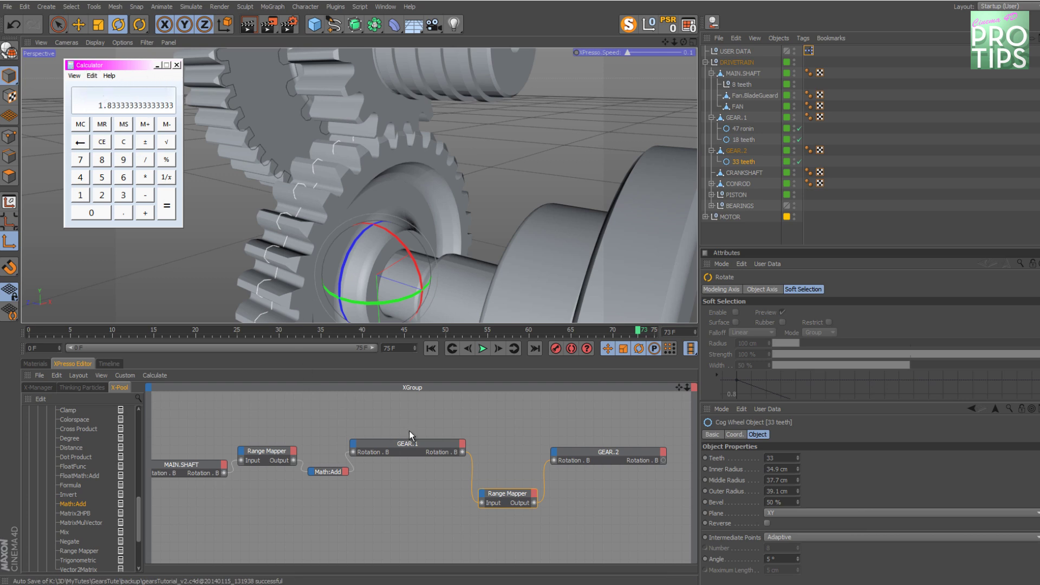
Paste 1.833 into the second Range Mapper's Input Upper
{"action": "left_click", "coordinate": [514, 504]}
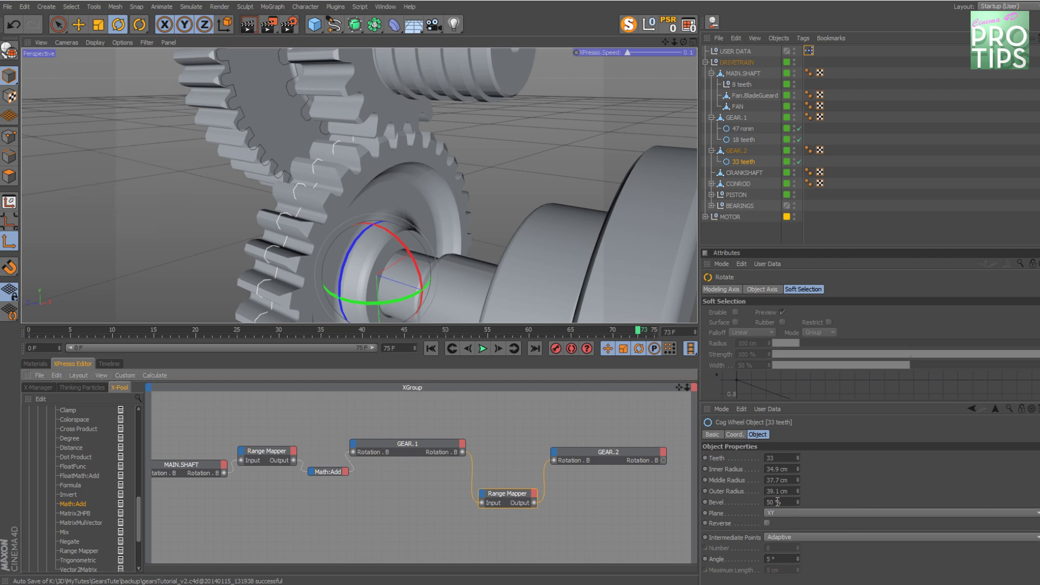
{"action": "left_click", "coordinate": [506, 492]}
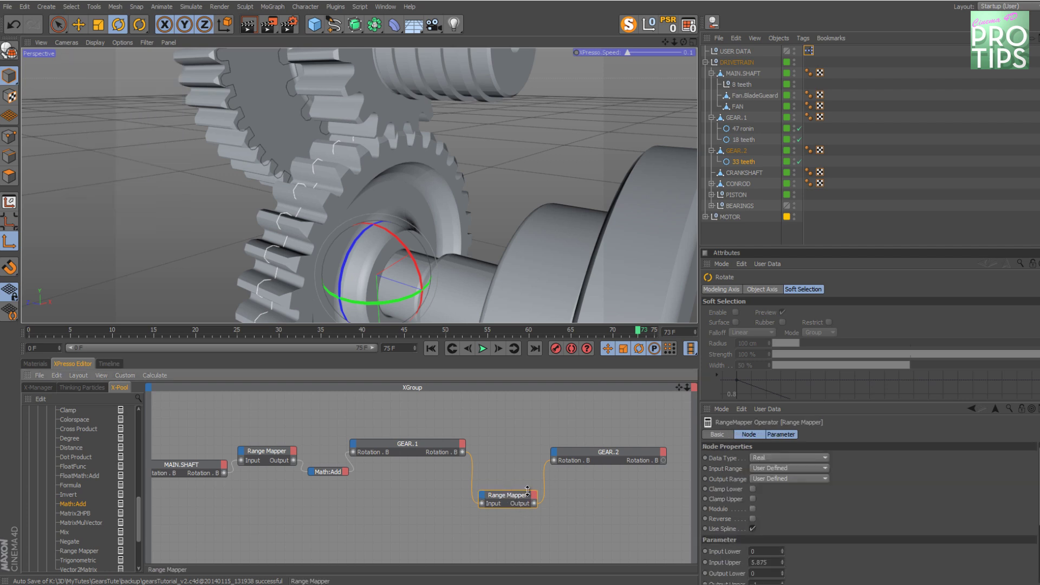
{"action": "left_click", "coordinate": [775, 562]}
{"action": "type", "text": "33333333"}
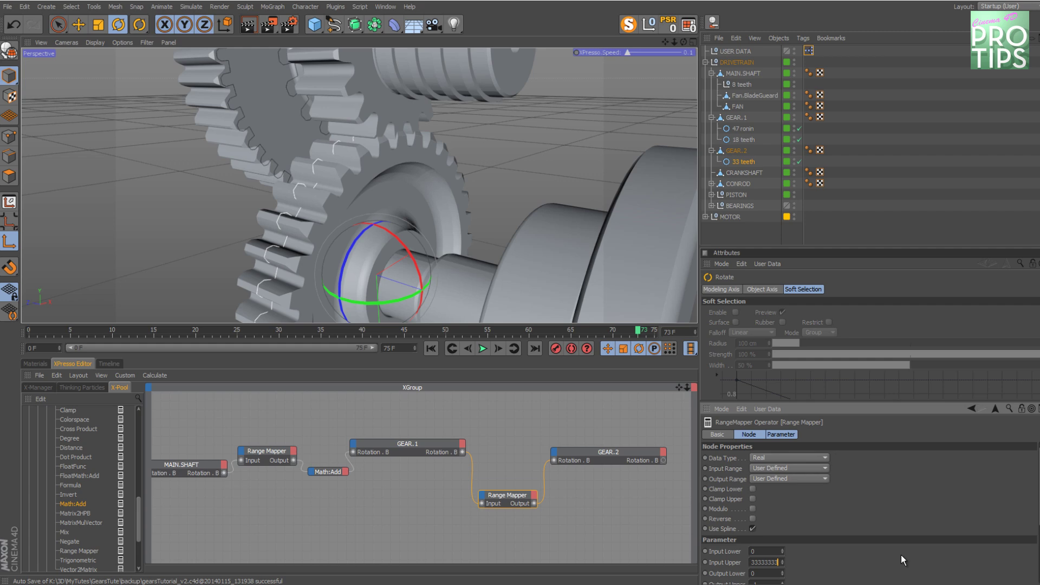
{"action": "key", "text": "Return"}
{"action": "left_click_drag", "start_coordinate": [437, 180], "coordinate": [329, 119], "text": "alt"}
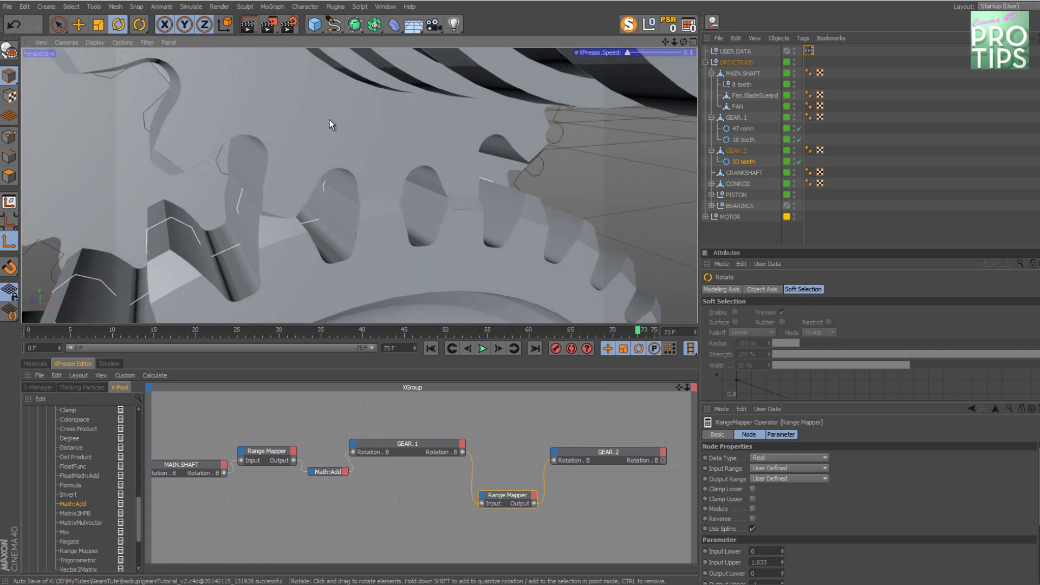
Turn on Gouraud Shading (Lines) and insert a Math:Add copy between the second Range Mapper and GEAR.2
{"action": "left_click", "coordinate": [121, 41]}
{"action": "left_click", "coordinate": [109, 74]}
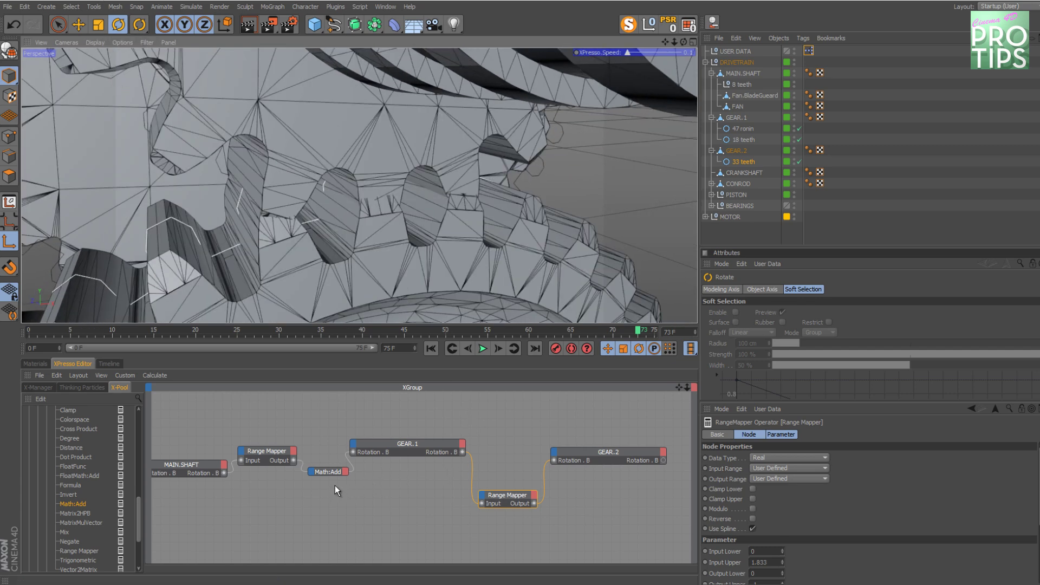
{"action": "left_click_drag", "start_coordinate": [323, 473], "coordinate": [555, 461], "text": "ctrl"}
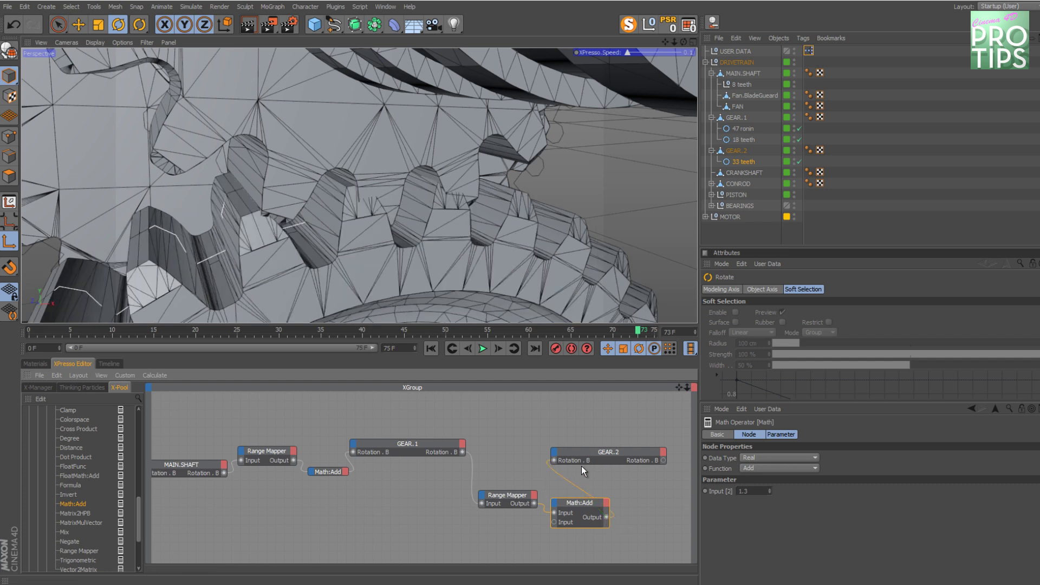
Set the Add node's Input [2] to 0.1, collapse the Range Mapper and Add nodes, and play
{"action": "left_click", "coordinate": [740, 492]}
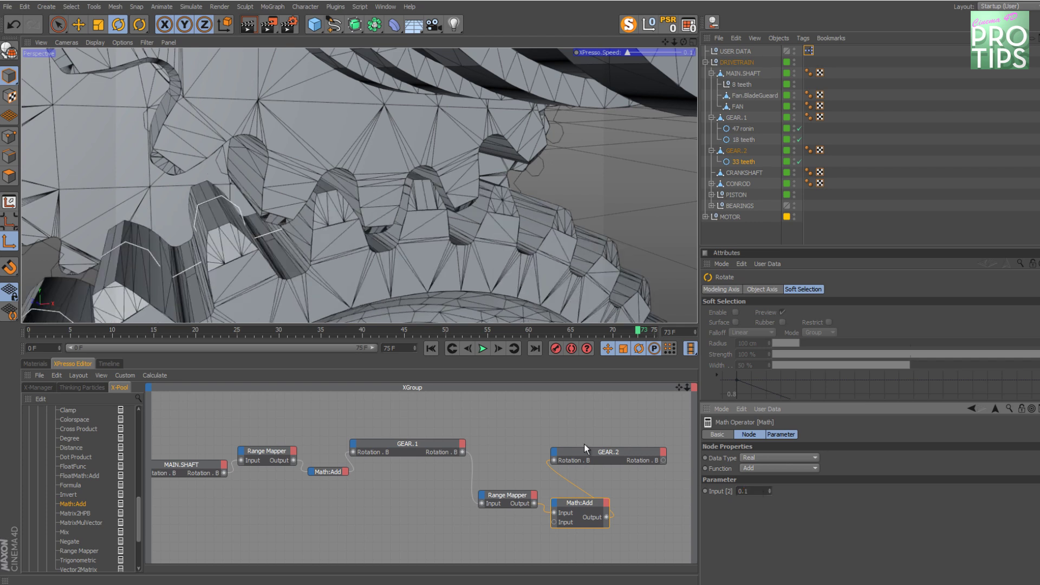
{"action": "double_click", "coordinate": [507, 495]}
{"action": "double_click", "coordinate": [564, 503]}
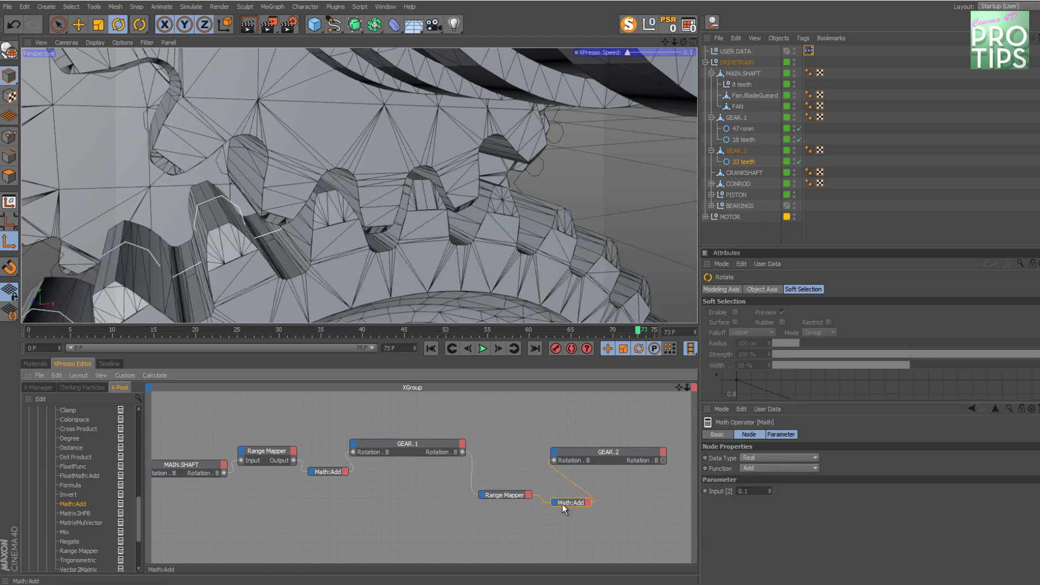
{"action": "key", "text": "F8"}
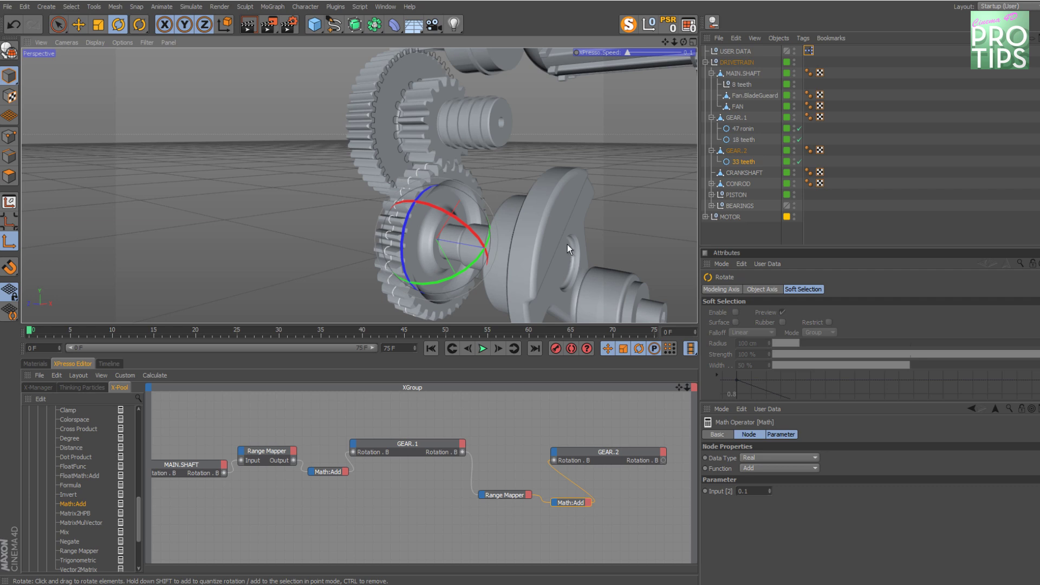
Parent CRANKSHAFT under GEAR.2 and CONROD under CRANKSHAFT in the Object Manager
{"action": "middle_click_drag", "start_coordinate": [567, 245], "coordinate": [456, 187], "text": "alt"}
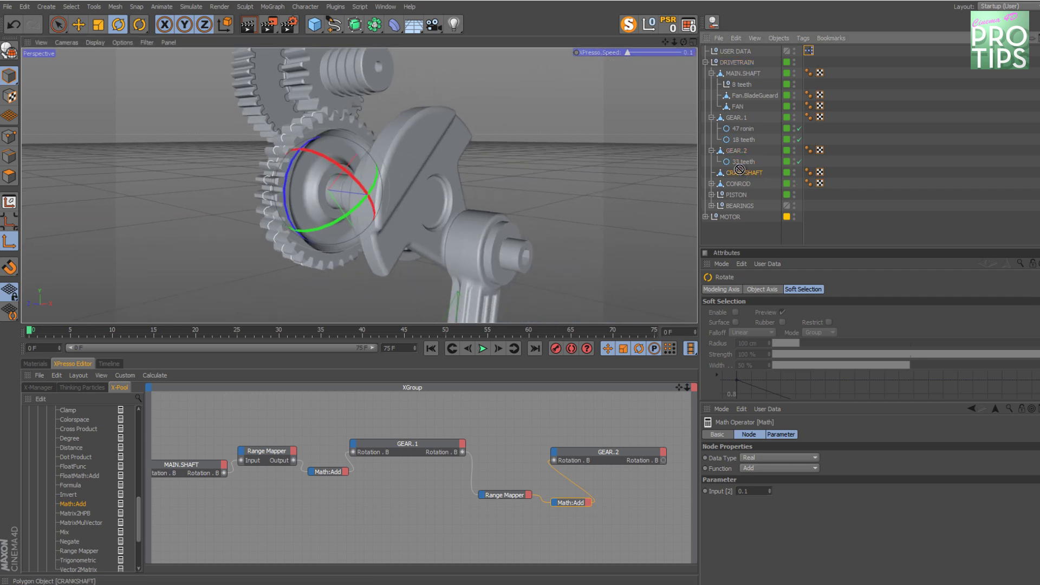
{"action": "left_click_drag", "start_coordinate": [744, 178], "coordinate": [739, 184]}
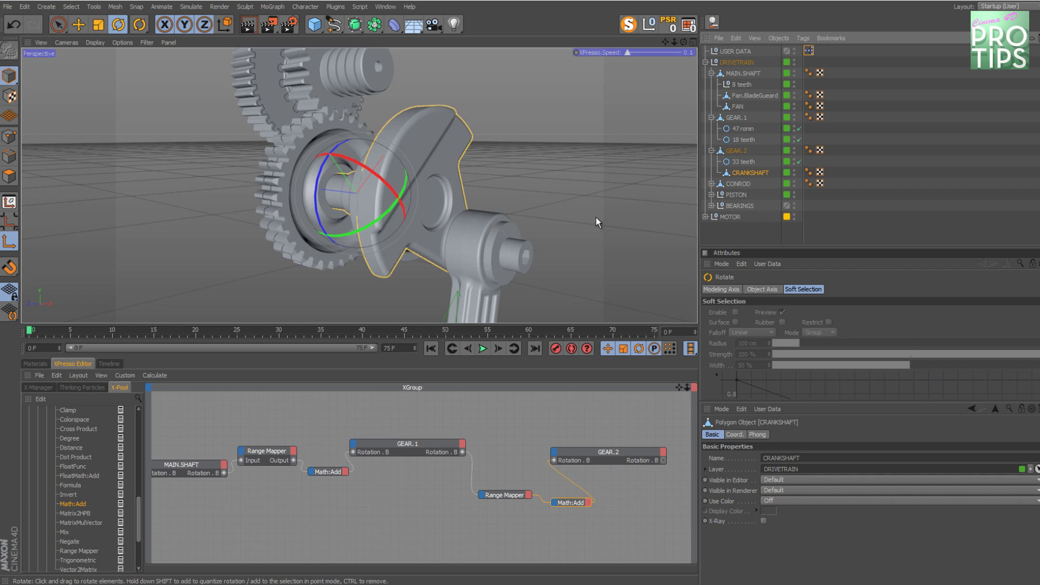
{"action": "left_click_drag", "start_coordinate": [575, 218], "coordinate": [622, 214], "text": "alt"}
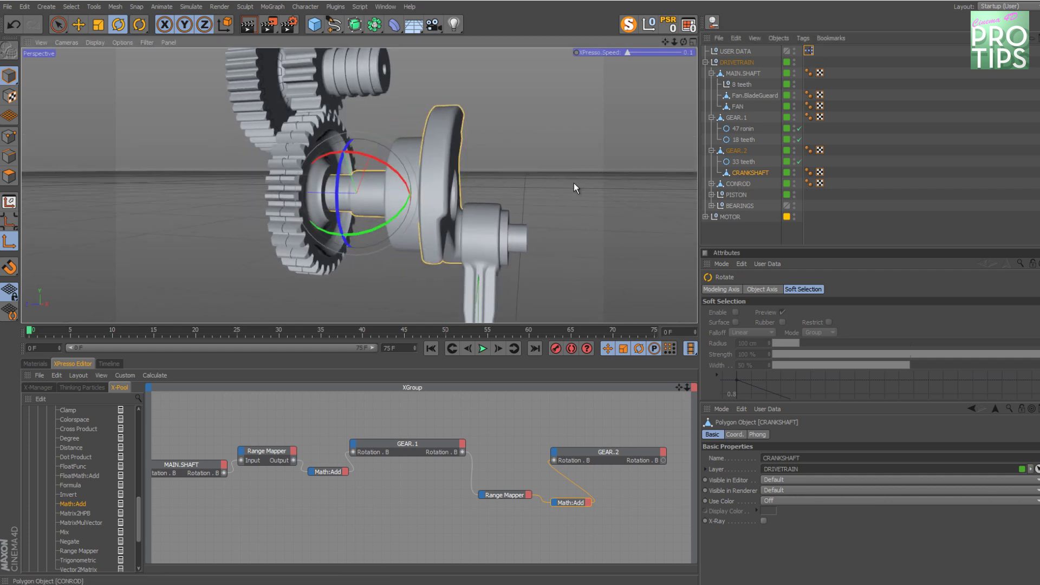
{"action": "left_click_drag", "start_coordinate": [574, 186], "coordinate": [569, 163], "text": "alt"}
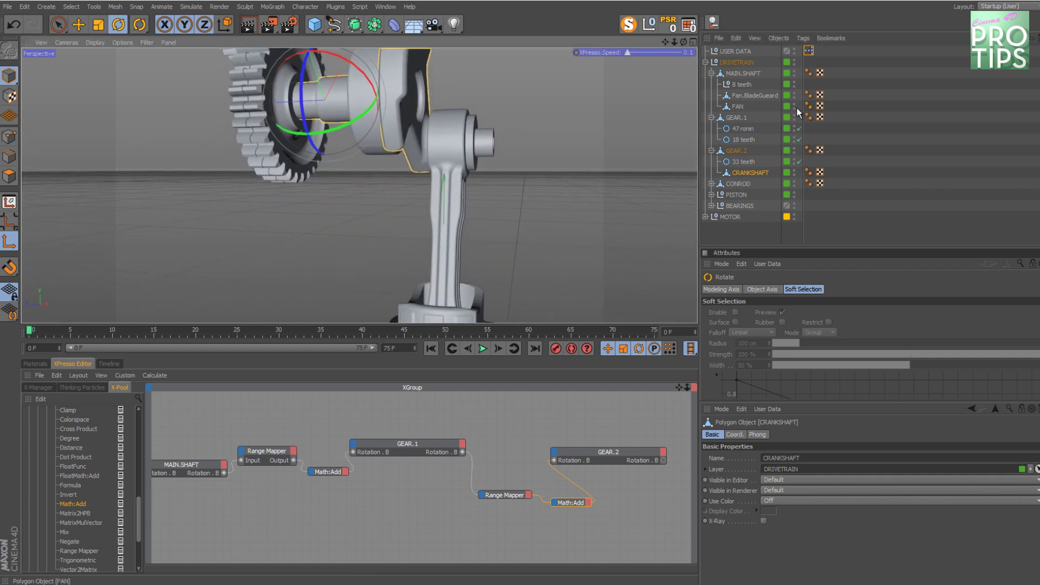
{"action": "left_click", "coordinate": [738, 184]}
{"action": "left_click_drag", "start_coordinate": [738, 185], "coordinate": [752, 173]}
{"action": "mouse_move", "coordinate": [577, 182]}
{"action": "left_mouse_down", "text": "alt"}
{"action": "mouse_move", "coordinate": [572, 190]}
{"action": "mouse_move", "coordinate": [545, 139]}
{"action": "mouse_move", "coordinate": [555, 148]}
{"action": "left_mouse_up", "text": "alt"}
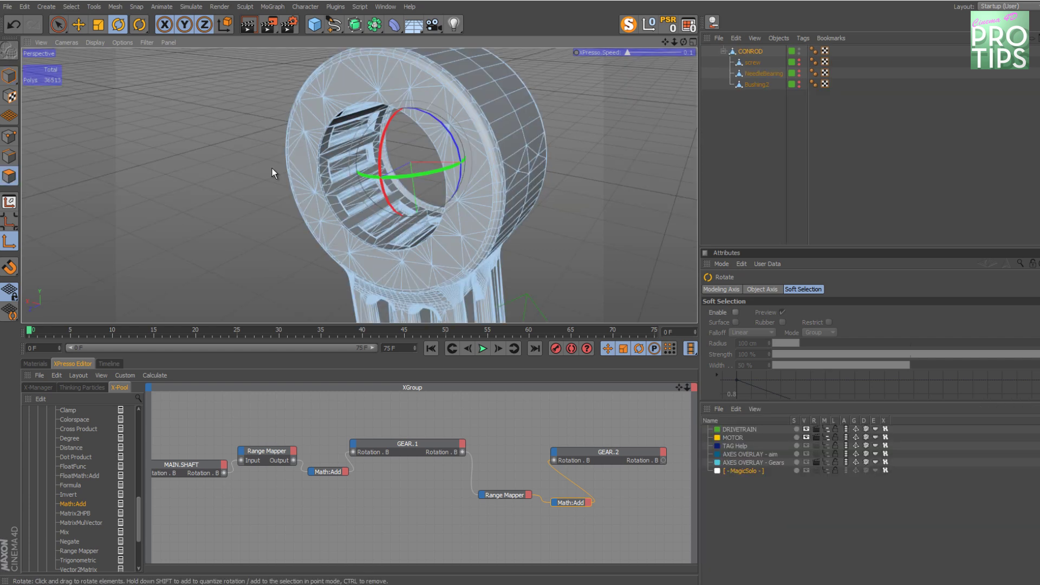
Rotate the conrod and loop-select two inner rim edge loops of the bearing ring in Edges mode
{"action": "left_click_drag", "start_coordinate": [265, 170], "coordinate": [441, 158]}
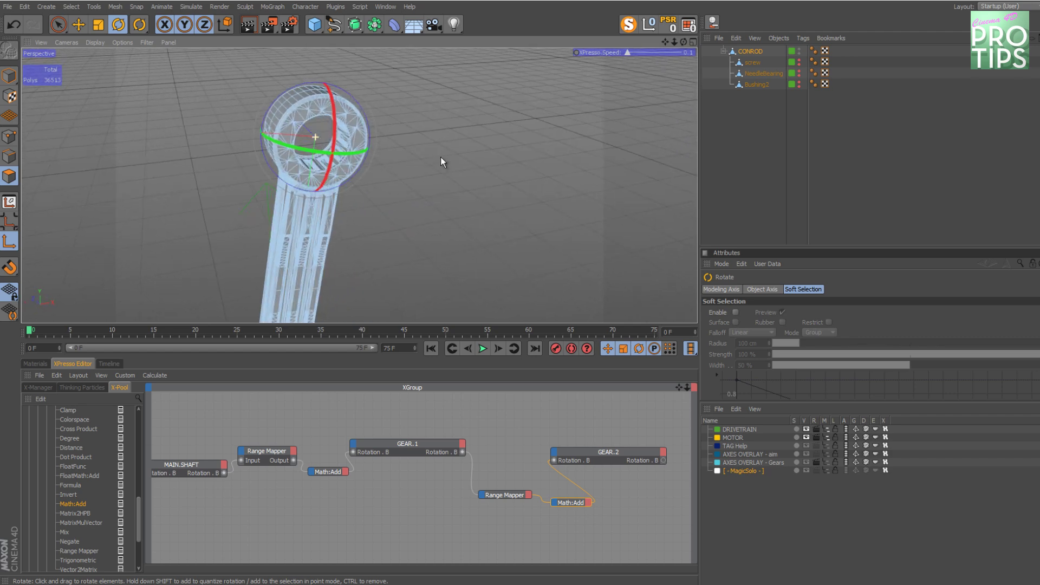
{"action": "left_click", "coordinate": [10, 156]}
{"action": "left_click_drag", "start_coordinate": [677, 97], "coordinate": [595, 147]}
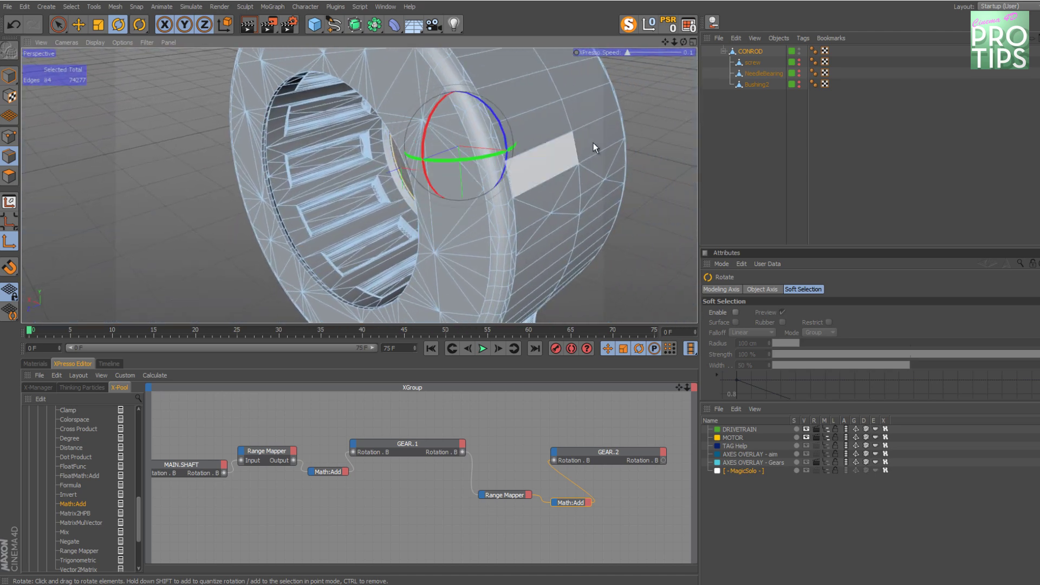
{"action": "left_click", "coordinate": [71, 7]}
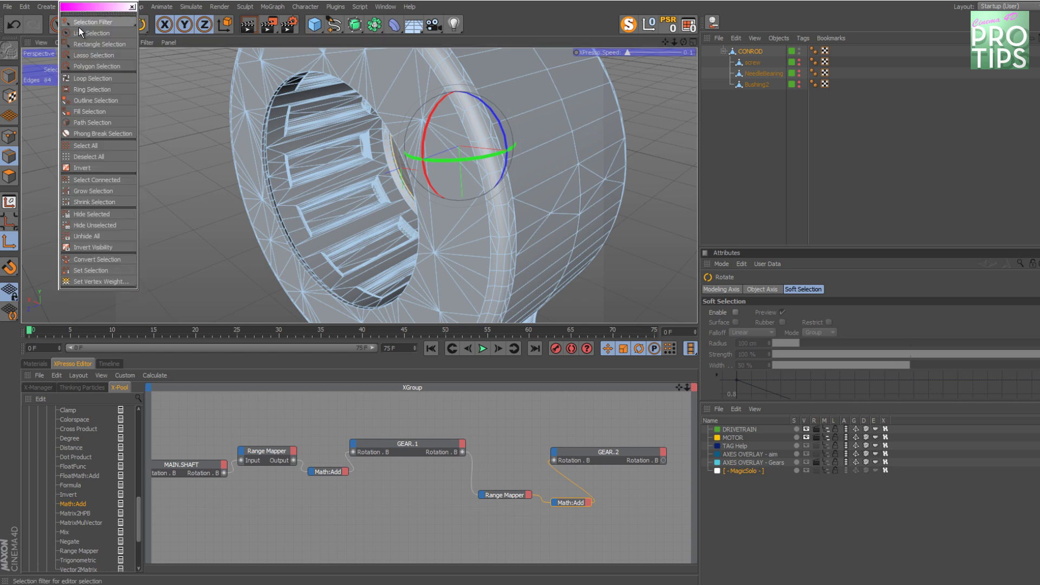
{"action": "left_click", "coordinate": [81, 15]}
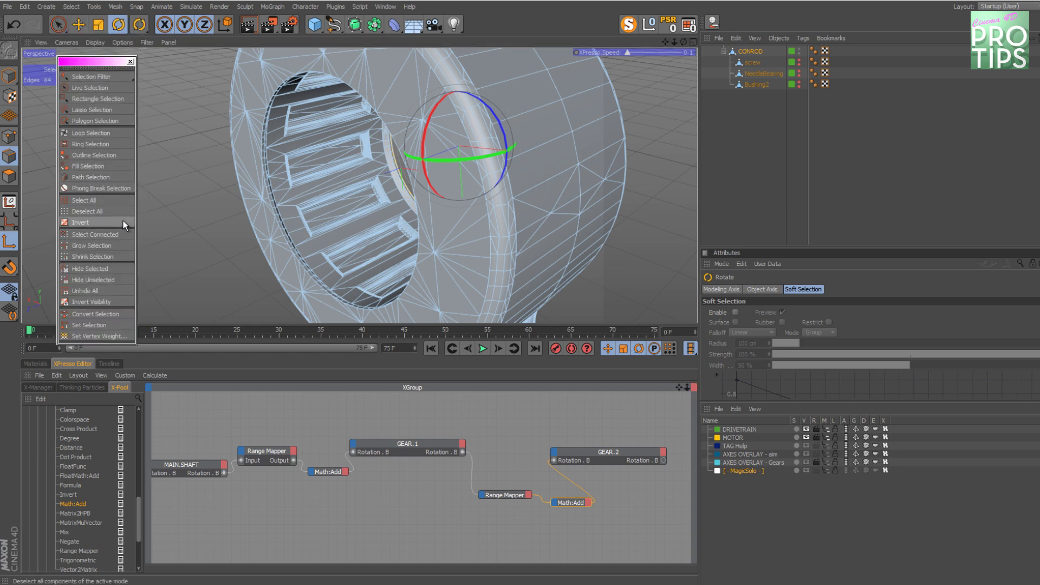
{"action": "left_click", "coordinate": [108, 136]}
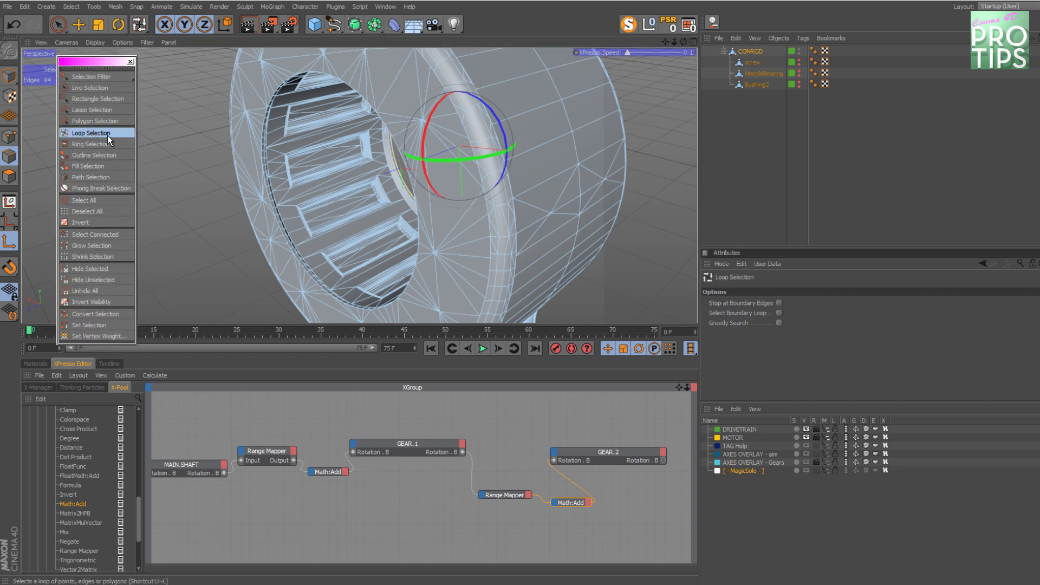
{"action": "left_click", "coordinate": [271, 199]}
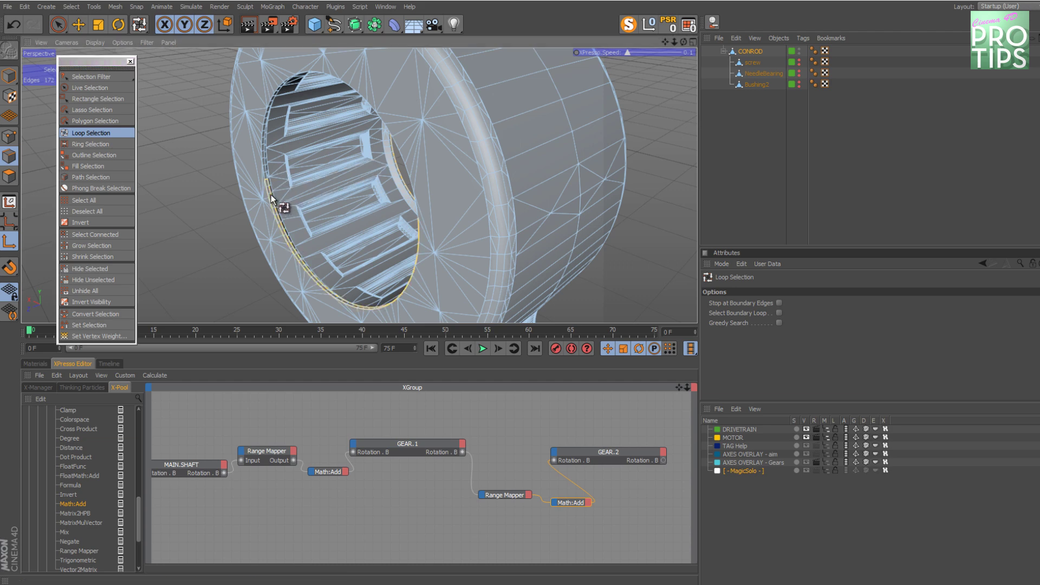
{"action": "left_click", "coordinate": [289, 205], "text": "shift"}
{"action": "scroll", "coordinate": [304, 191], "scroll_direction": "down", "scroll_amount": 3}
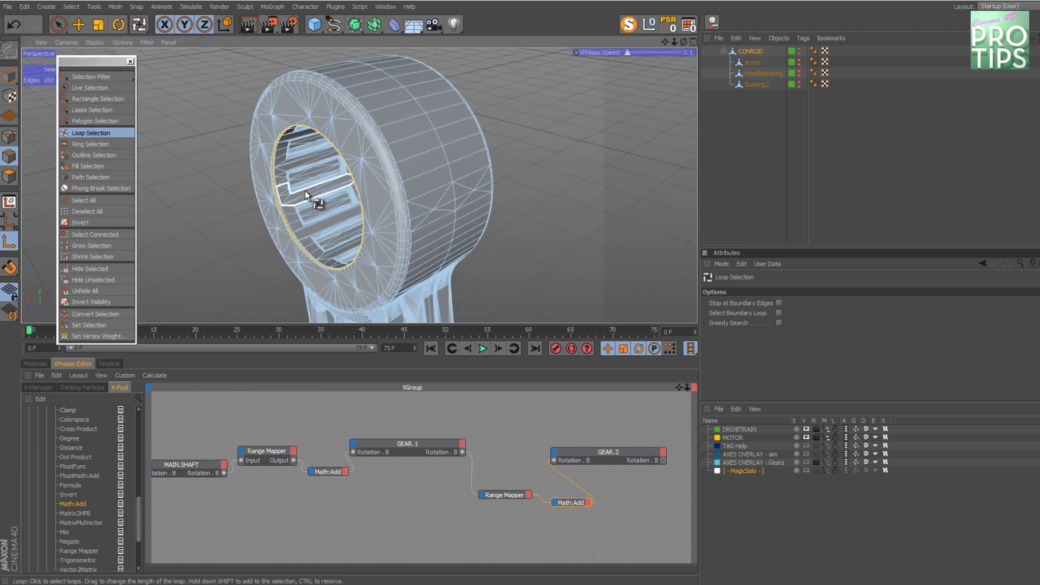
{"action": "left_click_drag", "start_coordinate": [304, 190], "coordinate": [102, 151], "text": "alt"}
Center the object's axis using Axis Center with Center set to Selected Edges
{"action": "left_click", "coordinate": [9, 205]}
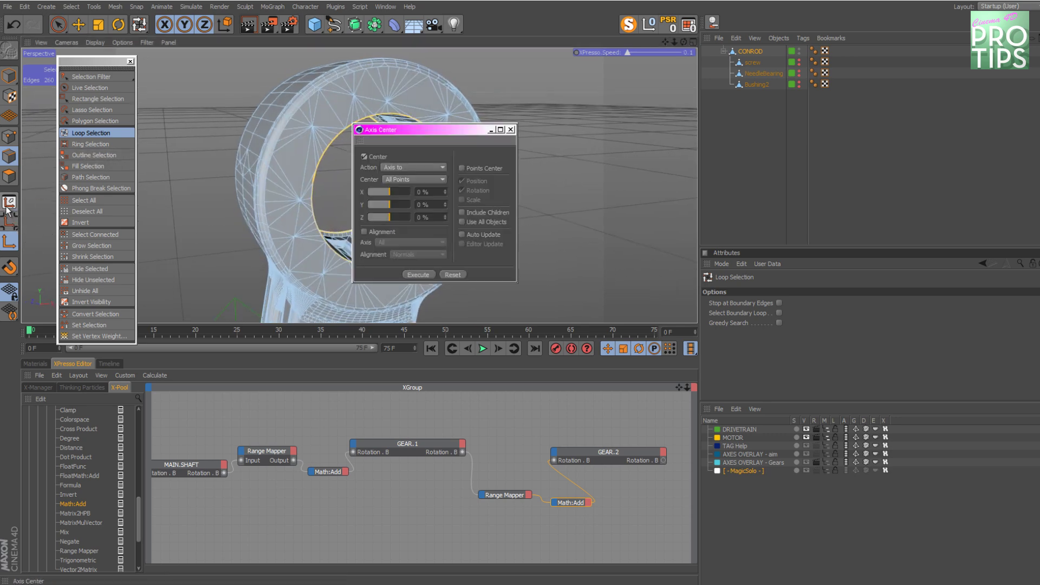
{"action": "left_click", "coordinate": [408, 179]}
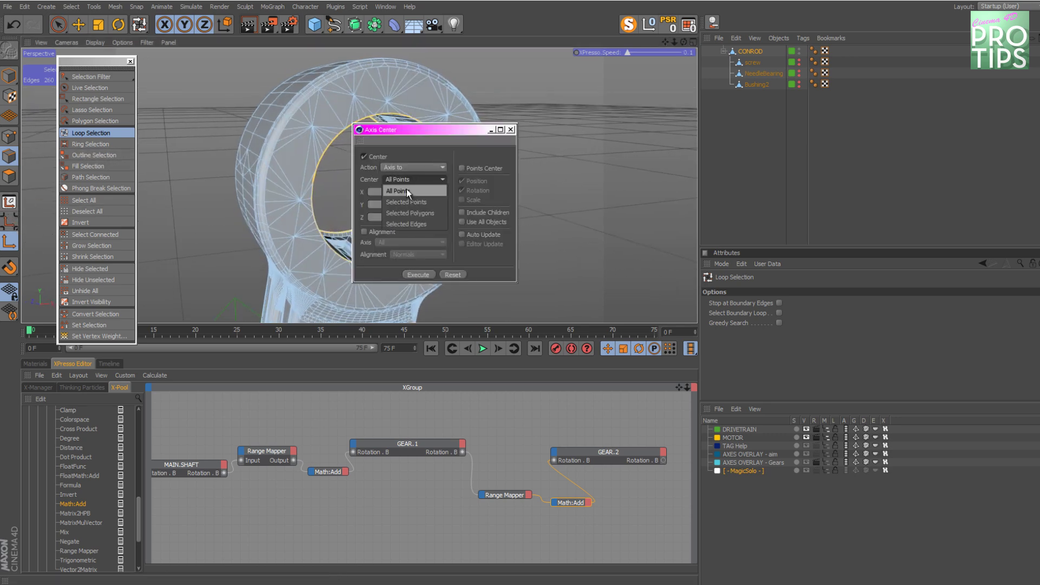
{"action": "left_click", "coordinate": [414, 224]}
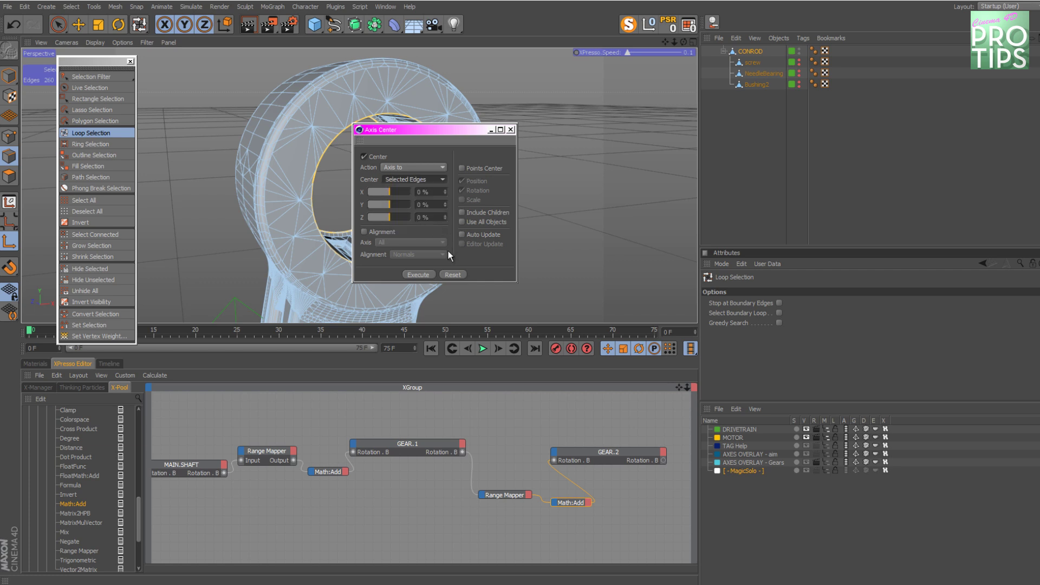
{"action": "left_click", "coordinate": [511, 130]}
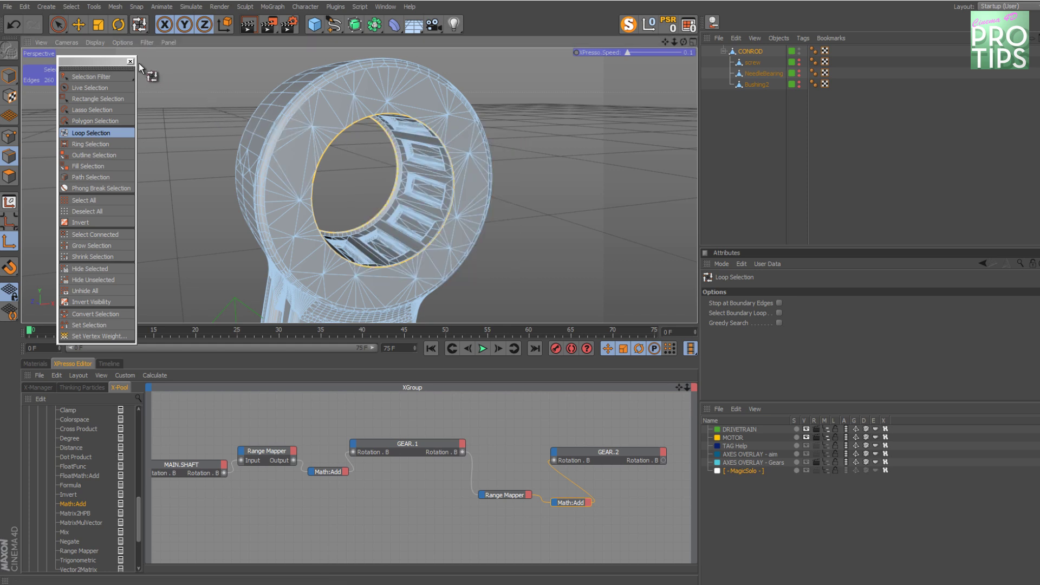
{"action": "scroll", "coordinate": [323, 138], "scroll_direction": "down", "scroll_amount": 5}
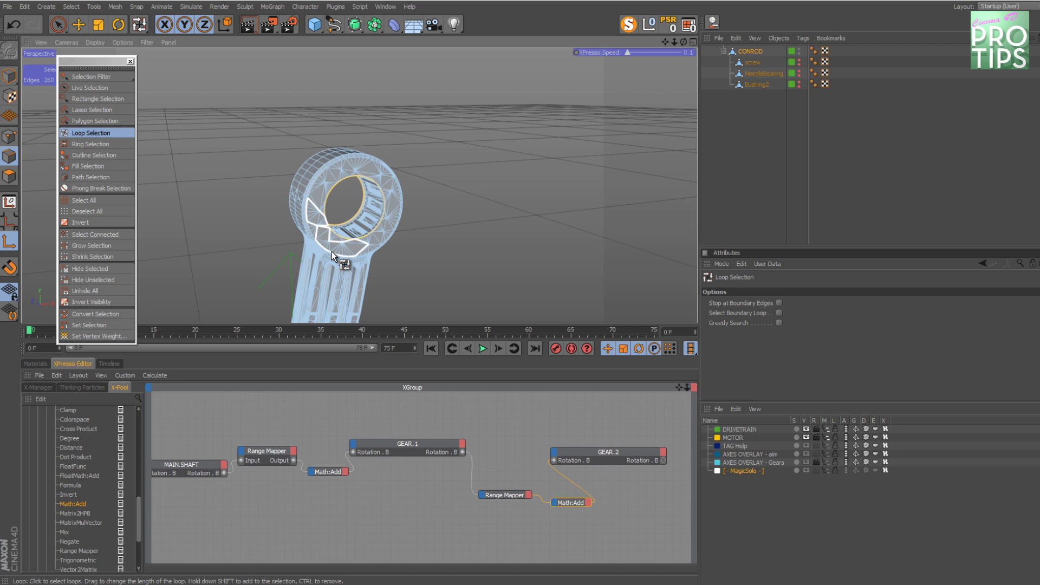
{"action": "middle_click_drag", "start_coordinate": [331, 252], "coordinate": [328, 113], "text": "alt"}
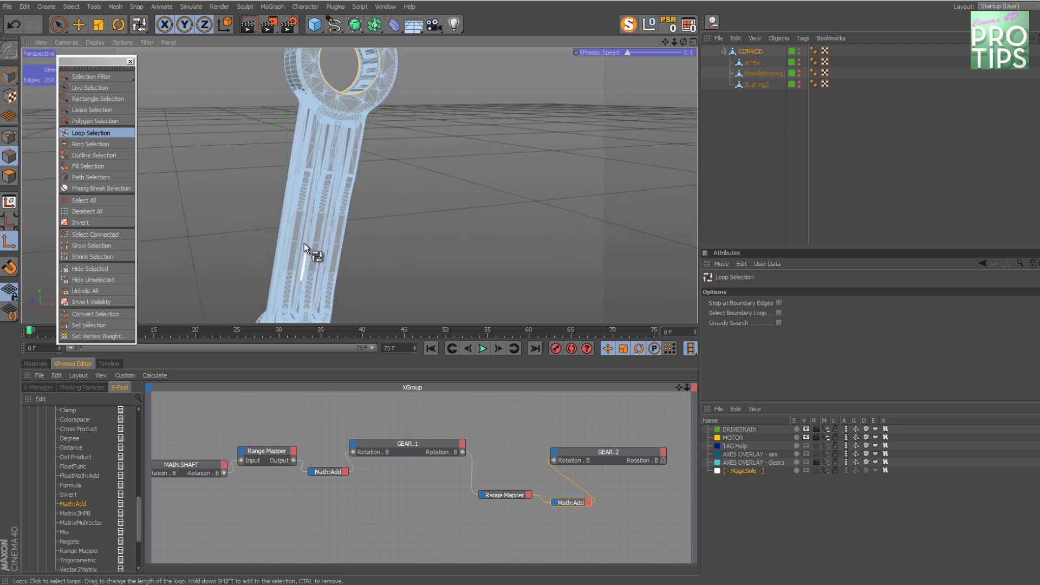
{"action": "key", "text": "Escape"}
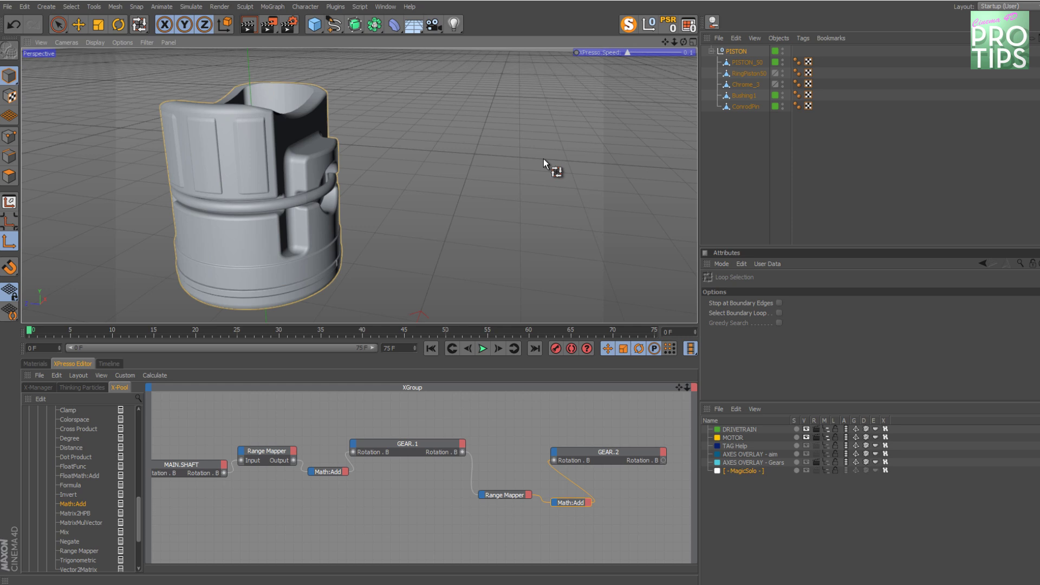
Select ConrodPin and add a Null as its child at the pin's position
{"action": "left_click_drag", "start_coordinate": [492, 164], "coordinate": [411, 173], "text": "alt"}
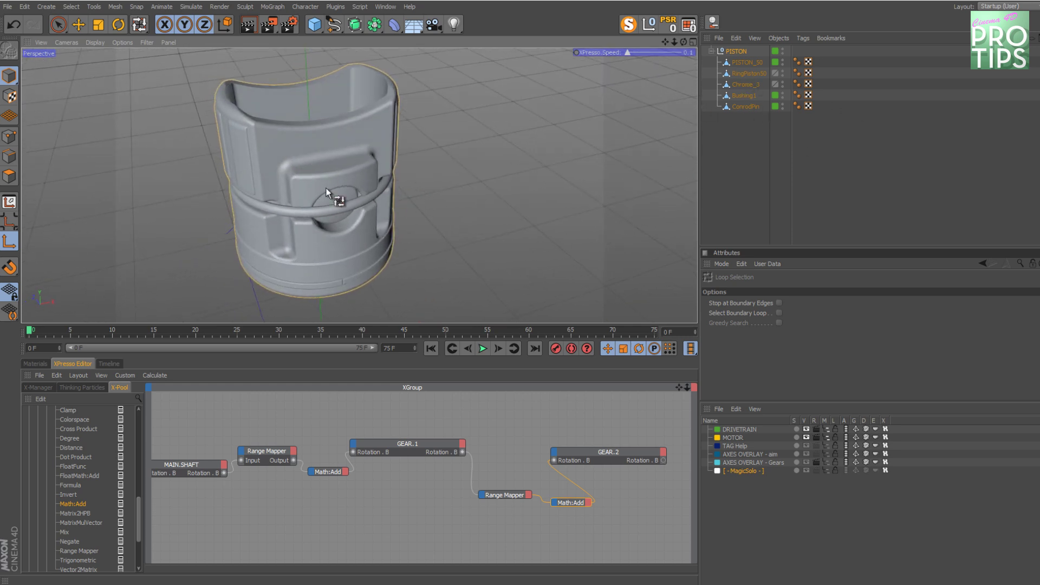
{"action": "left_click", "coordinate": [750, 106]}
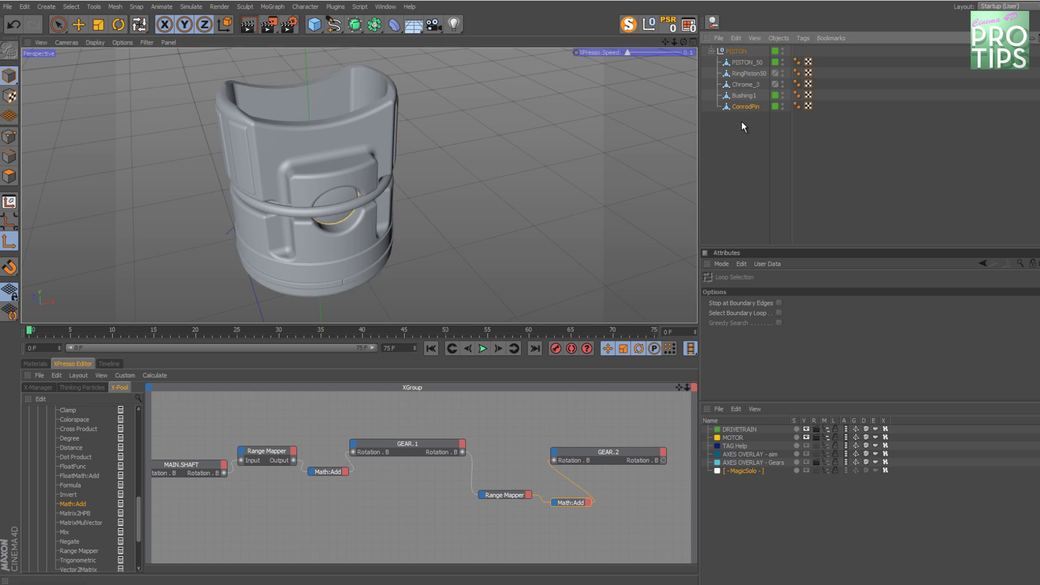
{"action": "left_click_drag", "start_coordinate": [330, 168], "coordinate": [471, 246], "text": "alt"}
{"action": "left_click", "coordinate": [59, 24]}
{"action": "left_click_drag", "start_coordinate": [308, 148], "coordinate": [359, 141], "text": "alt"}
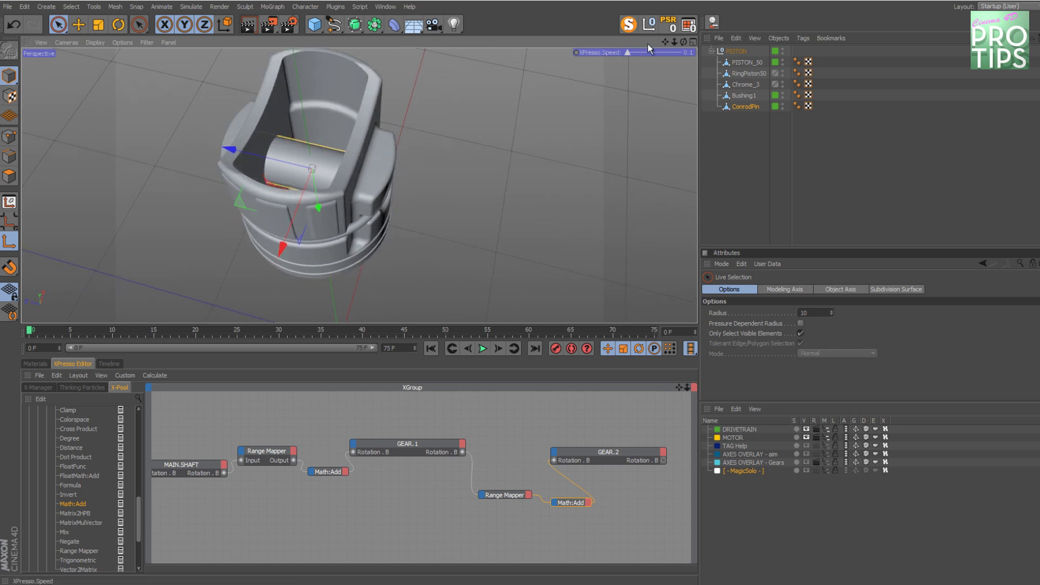
{"action": "left_click", "coordinate": [650, 24], "text": "shift"}
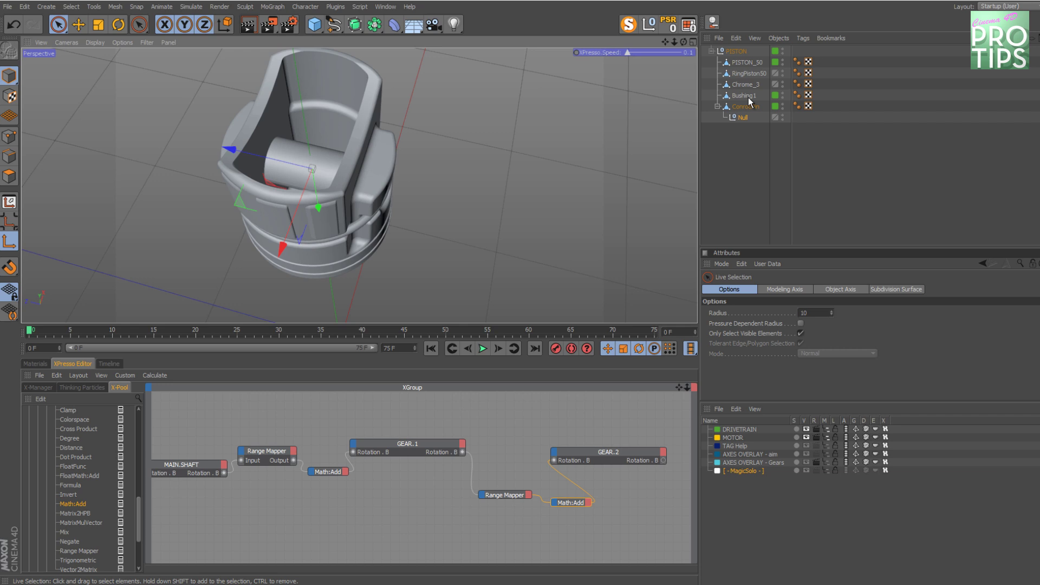
Move the Null out to the top level above PISTON
{"action": "left_click_drag", "start_coordinate": [743, 118], "coordinate": [724, 48]}
{"action": "left_click_drag", "start_coordinate": [412, 81], "coordinate": [523, 141], "text": "alt"}
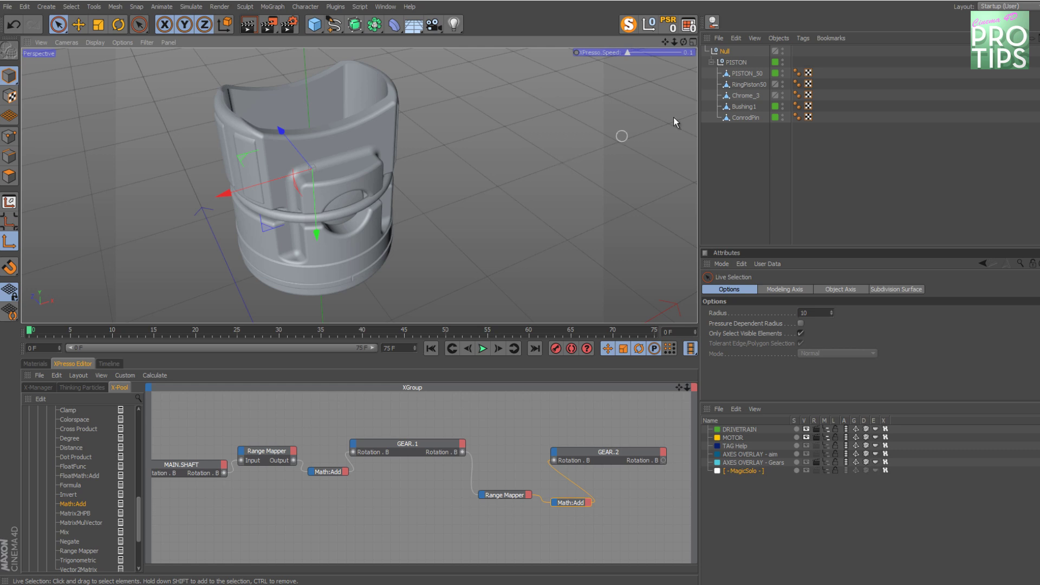
{"action": "left_click", "coordinate": [732, 63]}
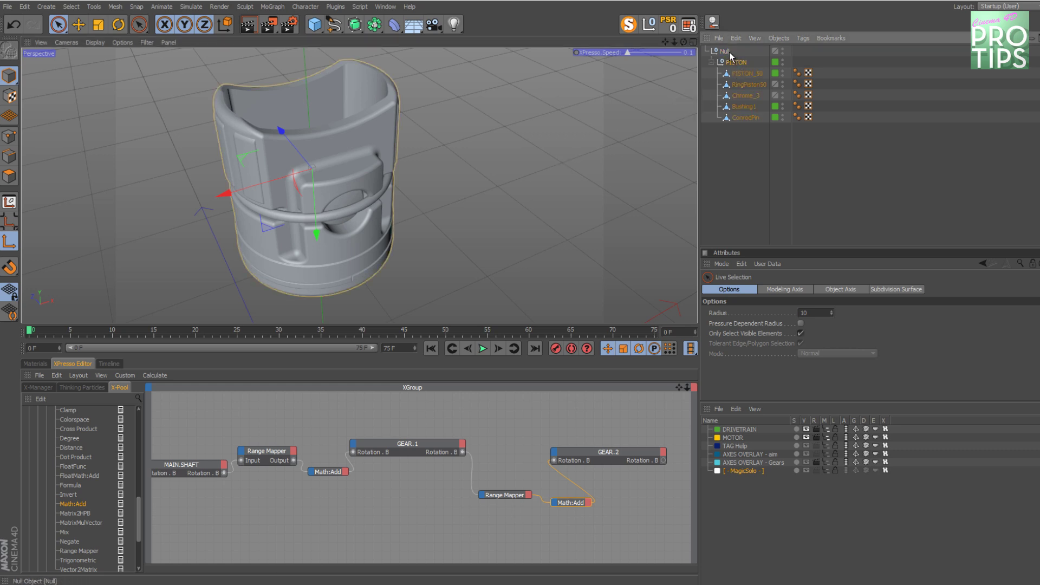
{"action": "left_click", "coordinate": [726, 52]}
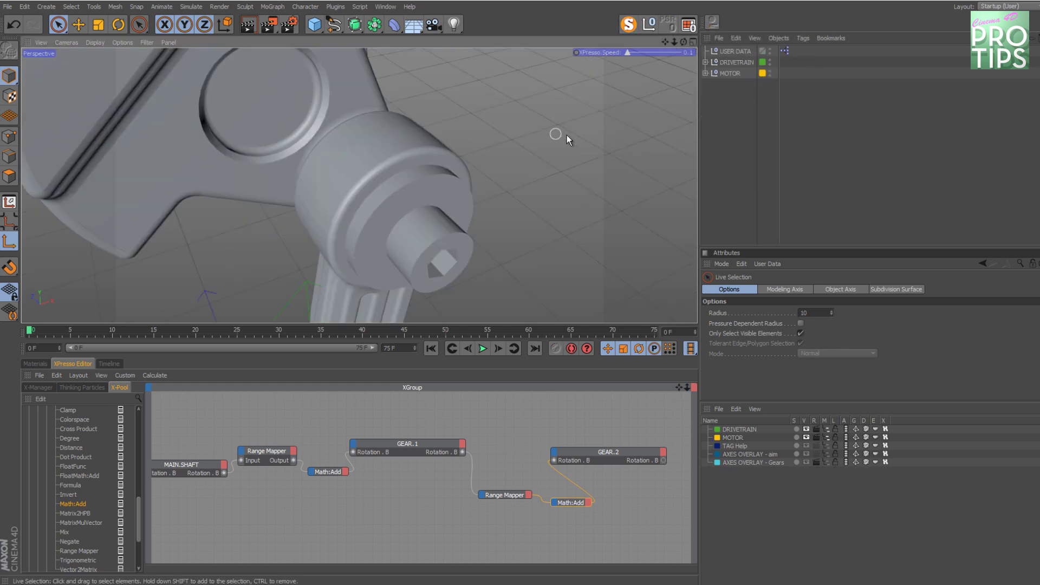
Tidy the DRIVETRAIN hierarchy to expose CONROD under GEAR.2 and CRANKSHAFT, and select it
{"action": "left_click", "coordinate": [705, 63]}
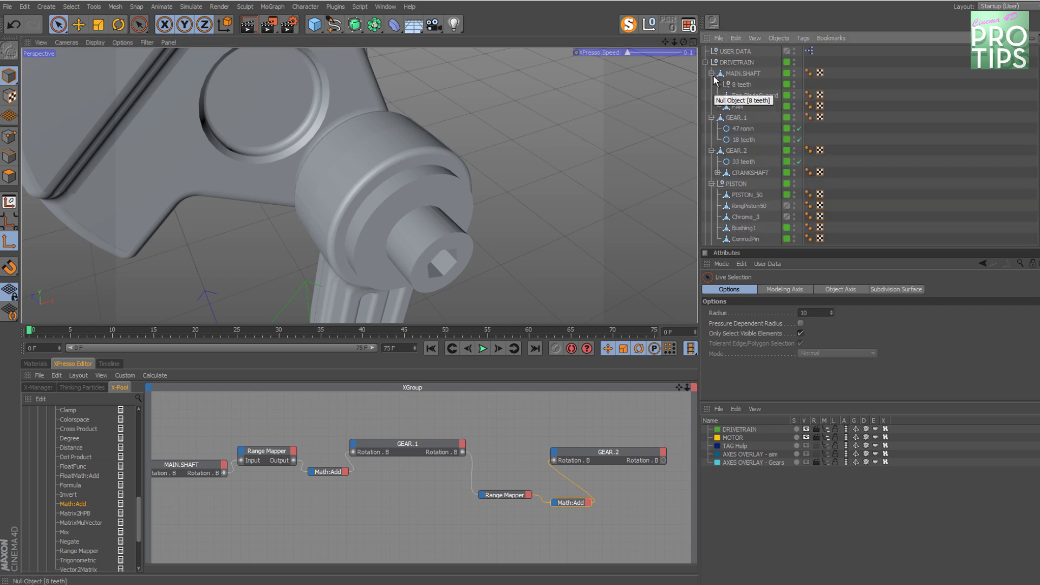
{"action": "left_click", "coordinate": [712, 73]}
{"action": "left_click", "coordinate": [712, 84]}
{"action": "left_click", "coordinate": [712, 95]}
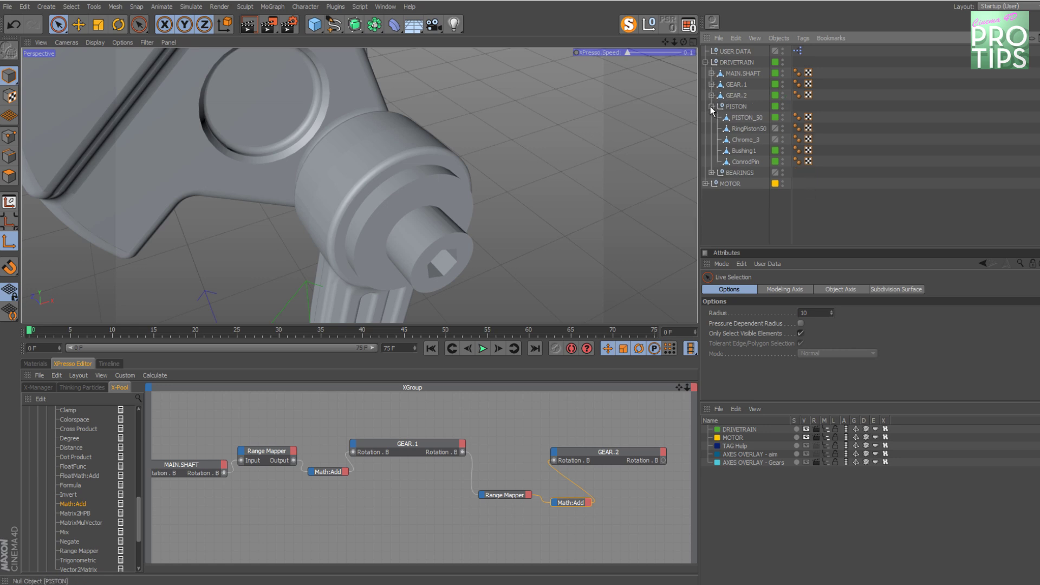
{"action": "left_click", "coordinate": [712, 107]}
{"action": "left_click", "coordinate": [712, 96]}
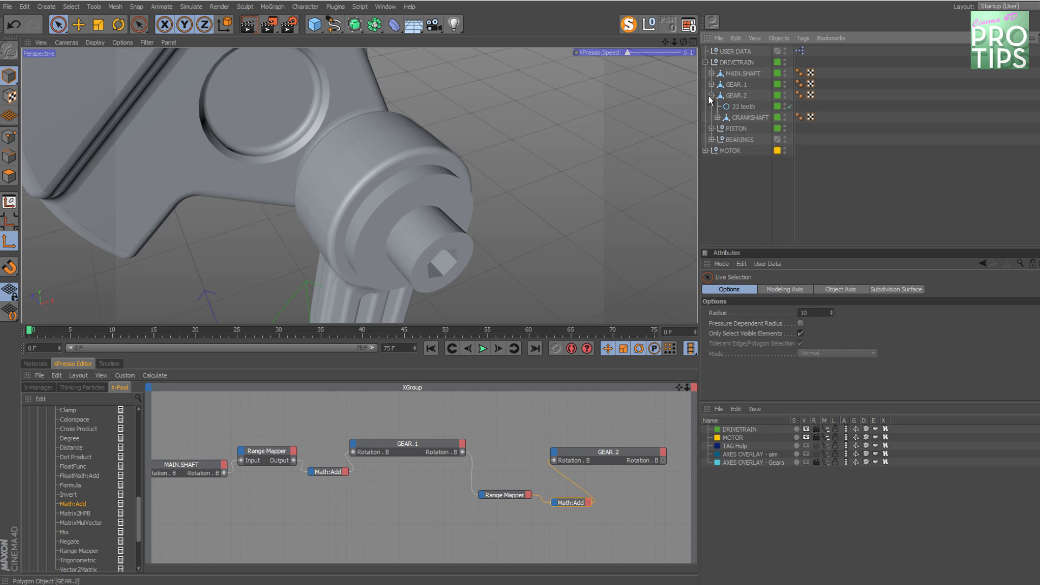
{"action": "left_click", "coordinate": [718, 117]}
{"action": "left_click", "coordinate": [753, 128]}
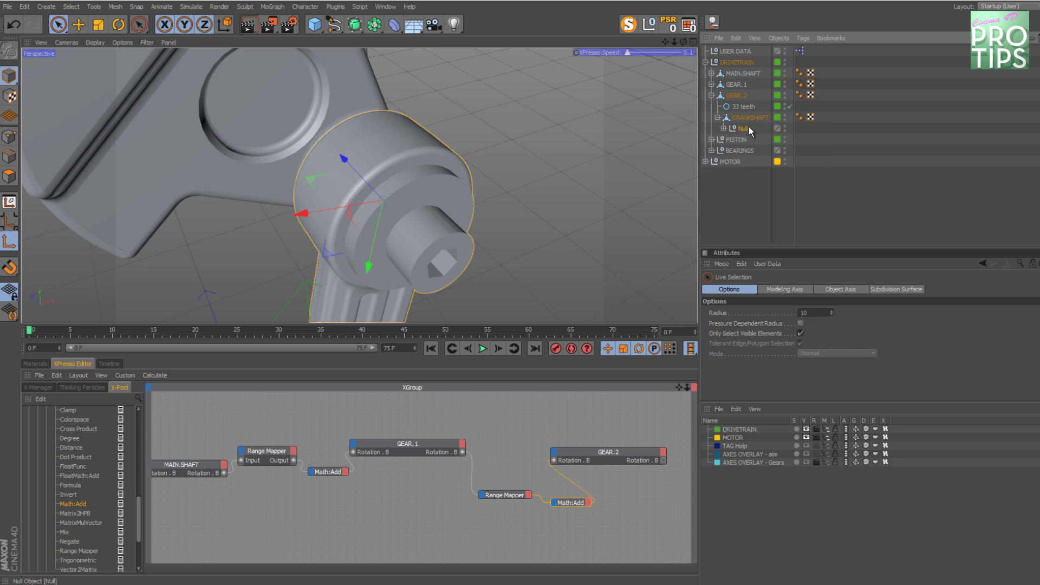
Group CONROD under a new Null named CONROD.ATTACH
{"action": "key", "text": "alt+g"}
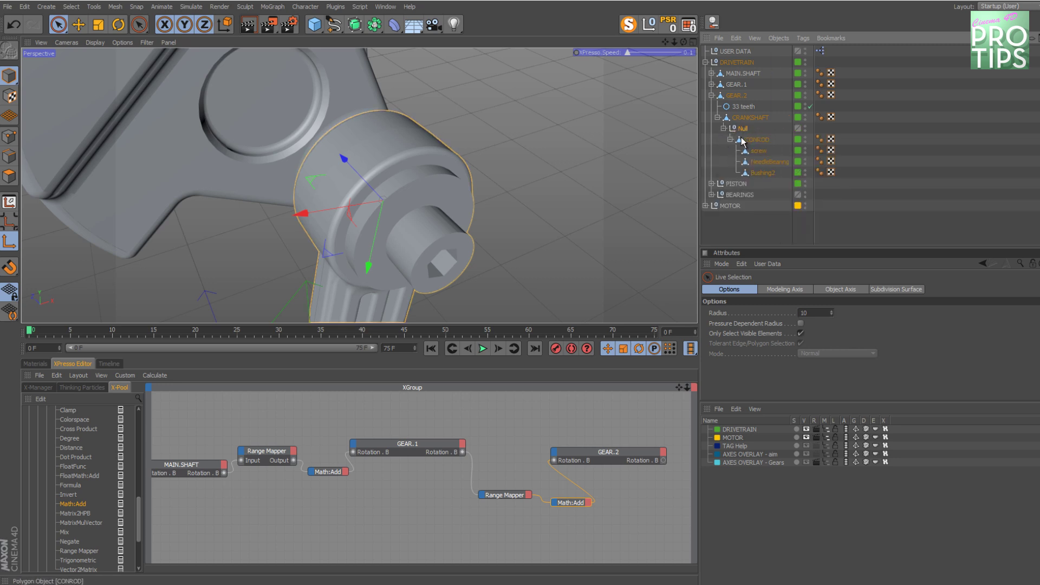
{"action": "double_click", "coordinate": [746, 129]}
{"action": "type", "text": "C"}
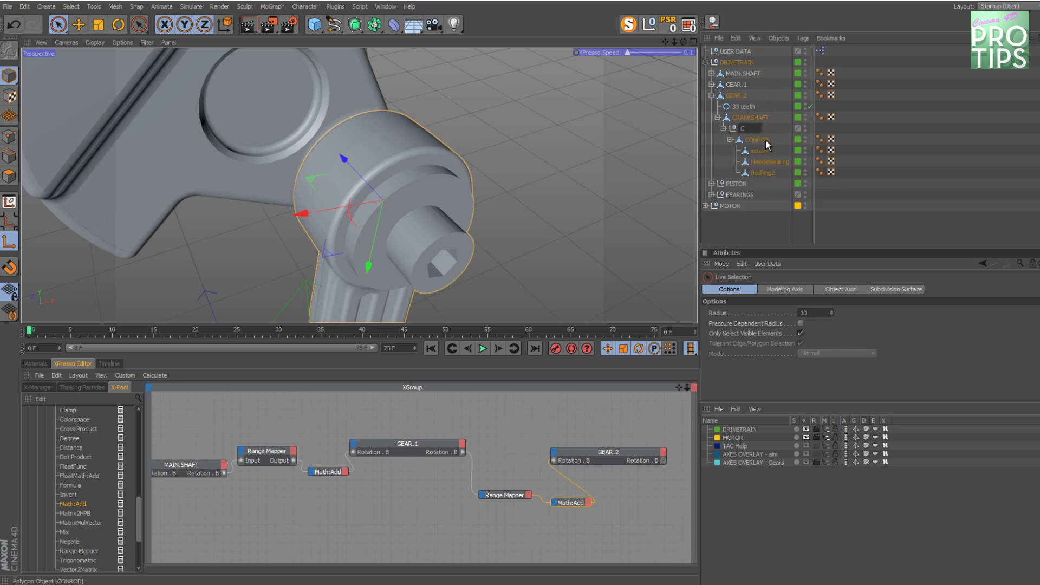
{"action": "type", "text": "ONRO"}
{"action": "type", "text": "D.ATT"}
{"action": "type", "text": "ACH"}
{"action": "key", "text": "Return"}
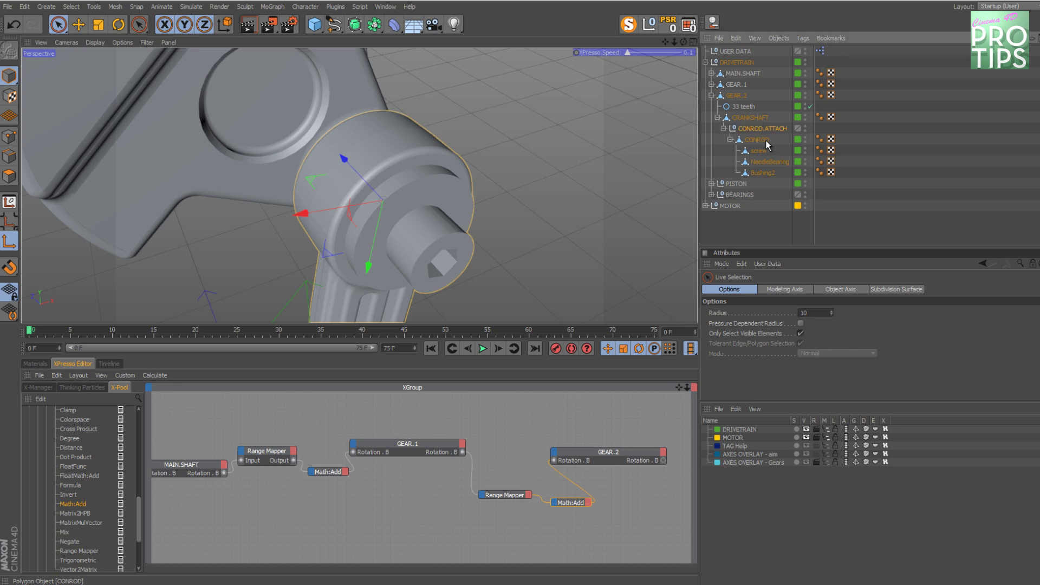
Rename the PISTON null to PISTON.ATTACH
{"action": "left_click", "coordinate": [711, 184]}
{"action": "left_click", "coordinate": [740, 185]}
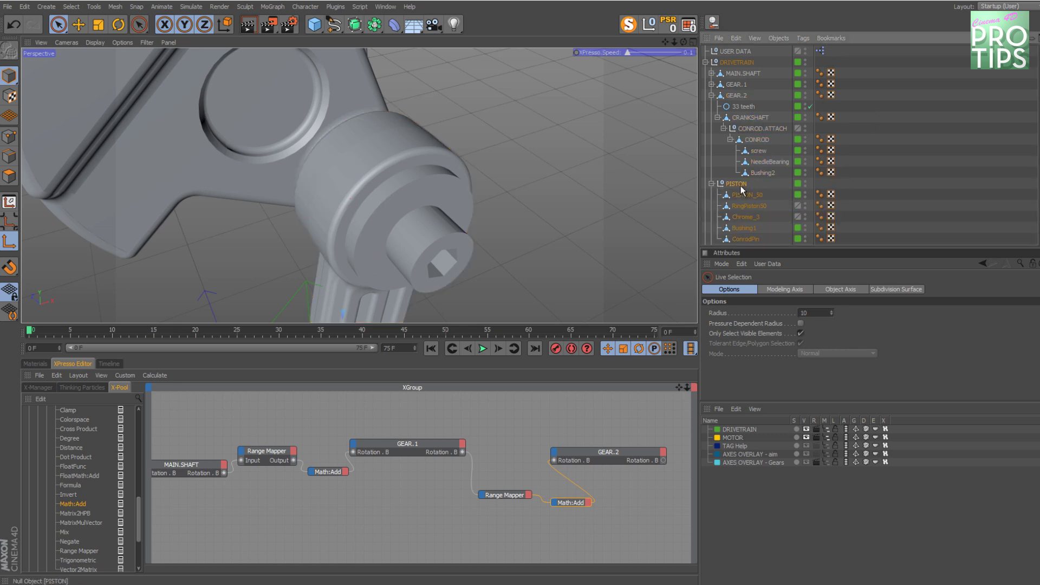
{"action": "double_click", "coordinate": [742, 186]}
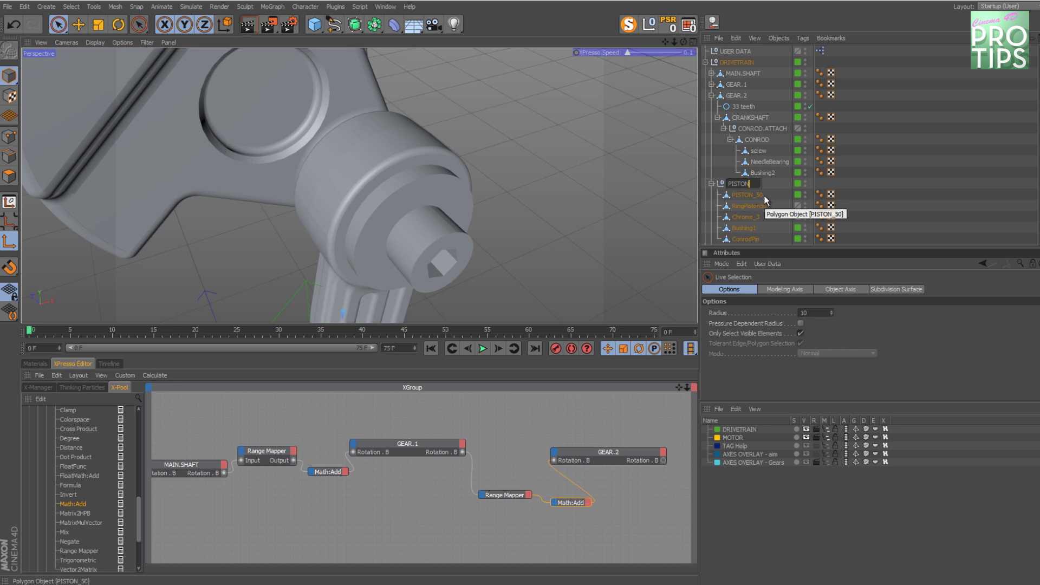
{"action": "type", "text": ".ATTACH"}
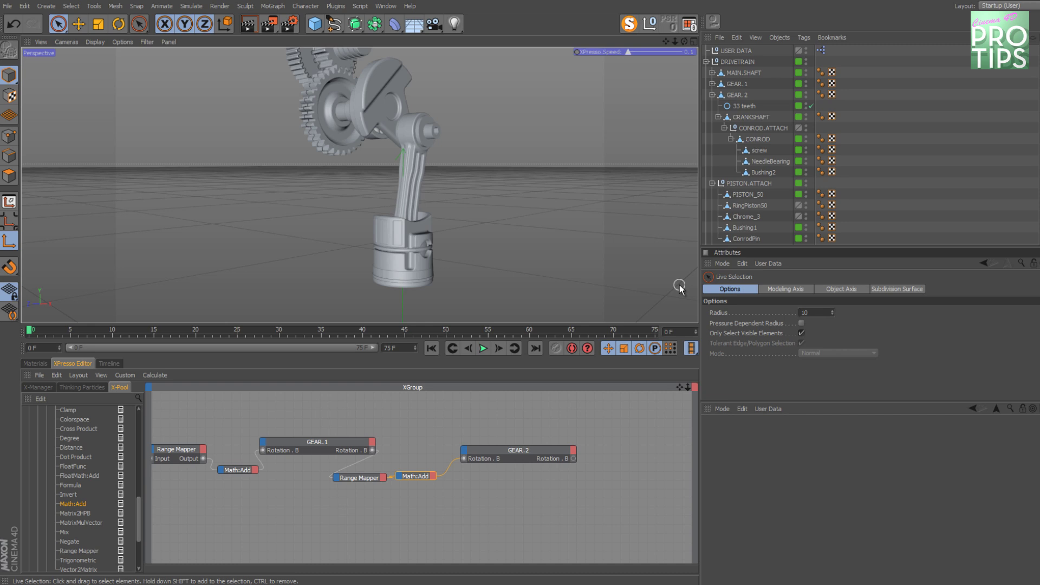
Freeze all transforms on PISTON.ATTACH so its Y position reads 0 cm
{"action": "left_click", "coordinate": [742, 185]}
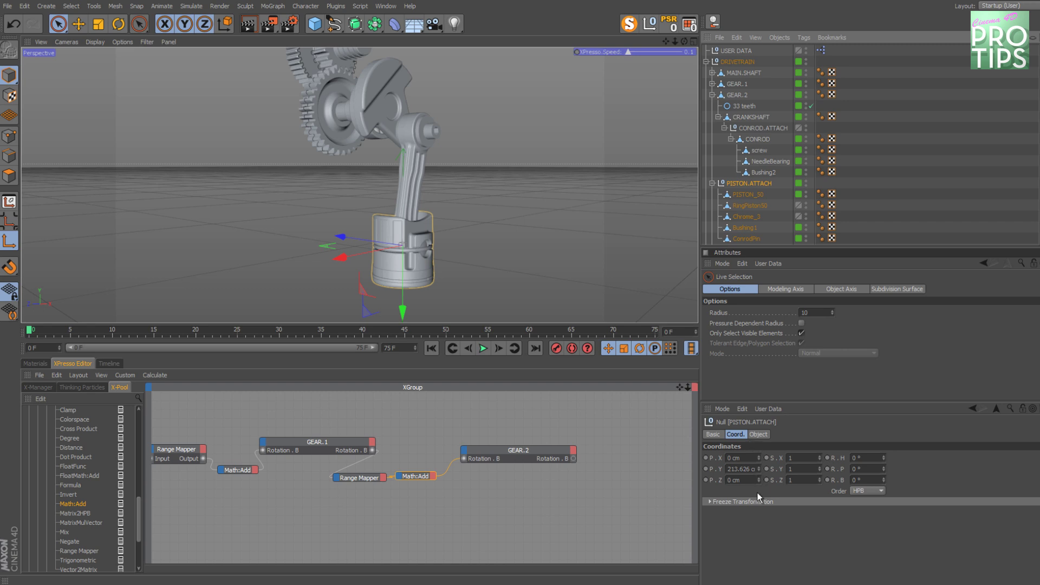
{"action": "left_click", "coordinate": [711, 502]}
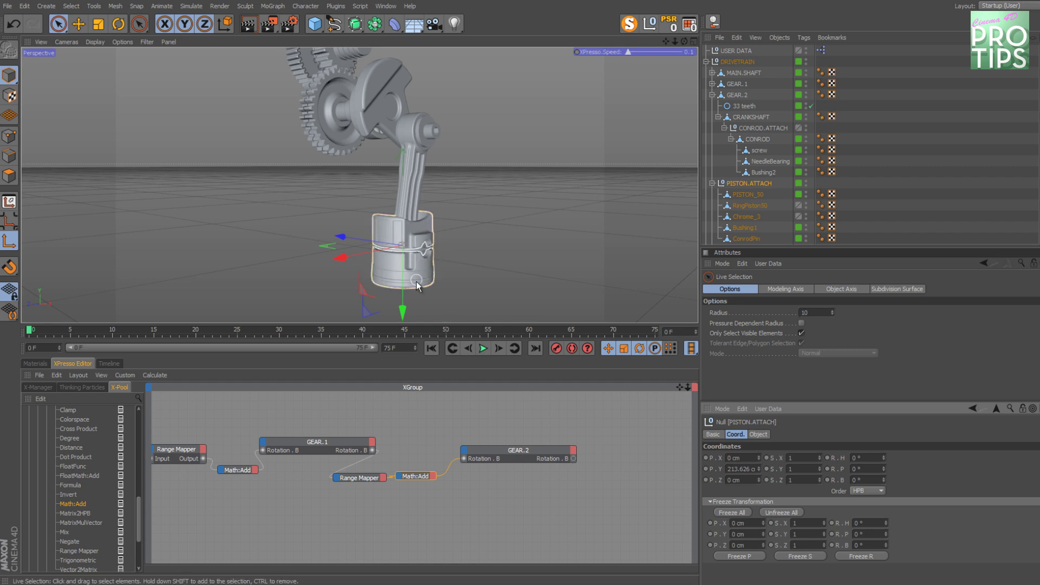
{"action": "left_click", "coordinate": [741, 512]}
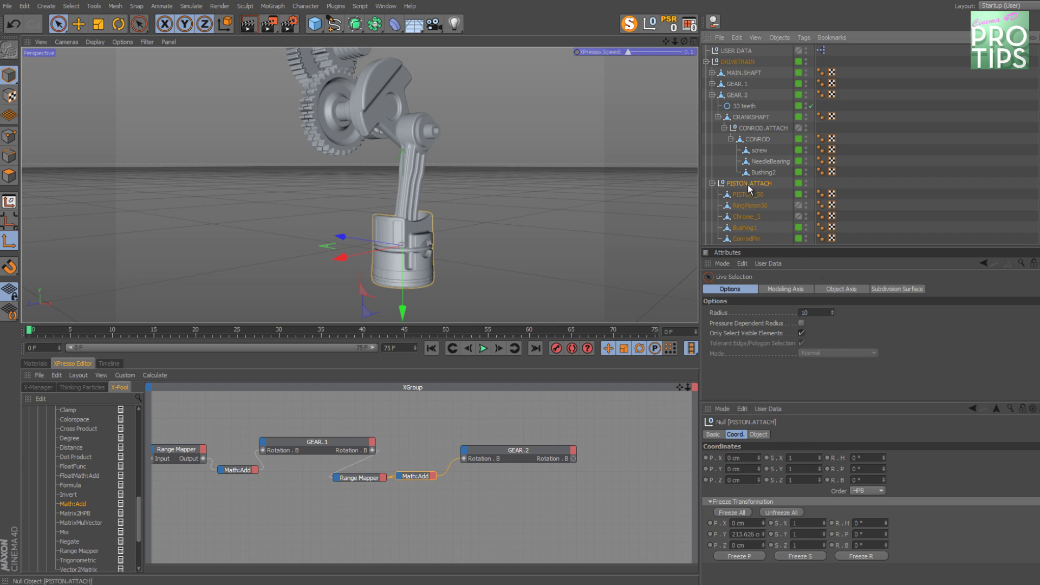
Add PISTON.ATTACH as an XPresso node, test-nudge the piston sideways, then undo
{"action": "left_click_drag", "start_coordinate": [748, 185], "coordinate": [451, 519]}
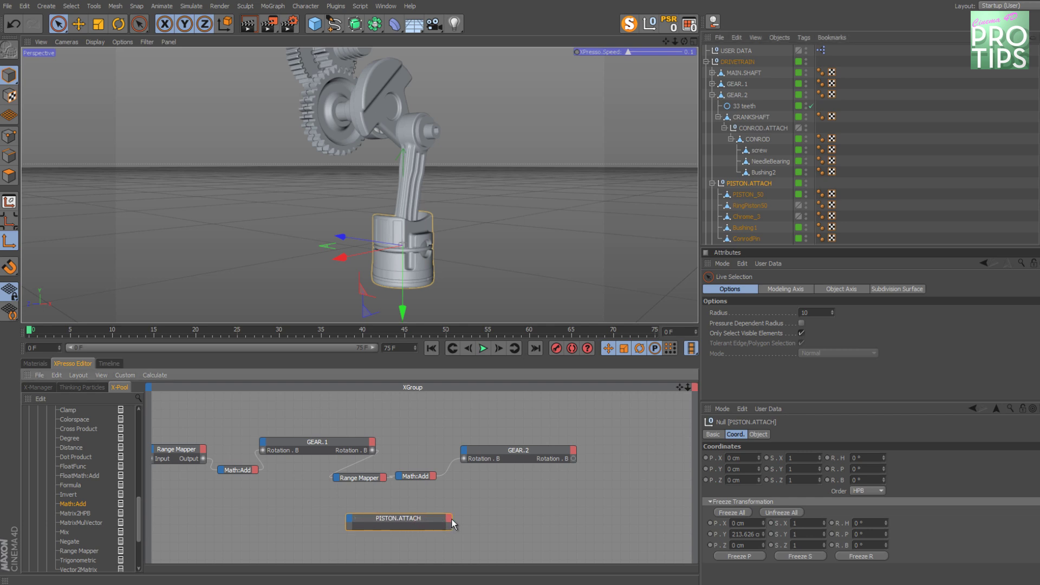
{"action": "left_click", "coordinate": [753, 183]}
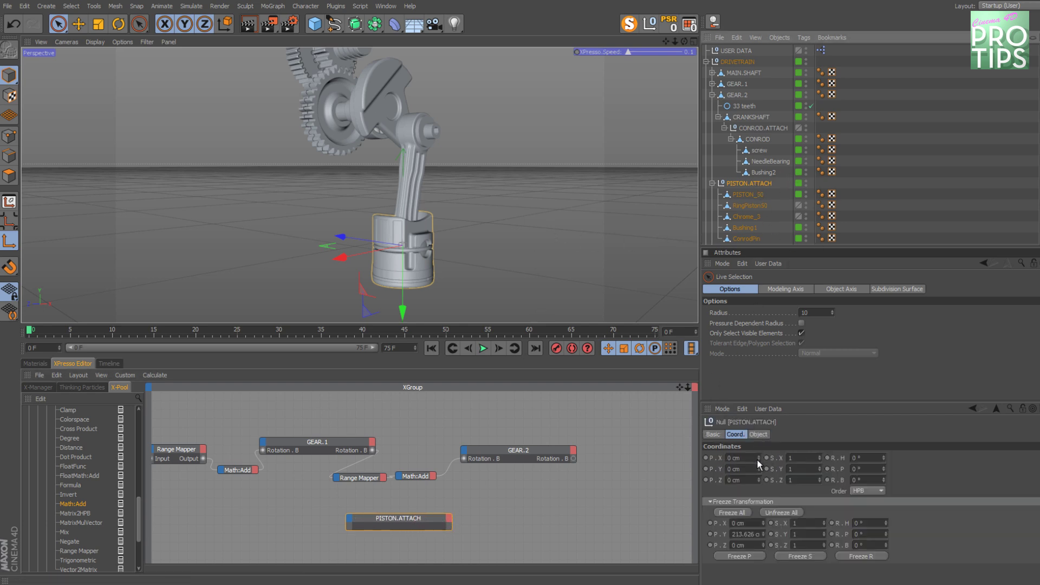
{"action": "mouse_move", "coordinate": [758, 458]}
{"action": "left_mouse_down"}
{"action": "mouse_move", "coordinate": [761, 479]}
{"action": "mouse_move", "coordinate": [766, 469]}
{"action": "left_mouse_up"}
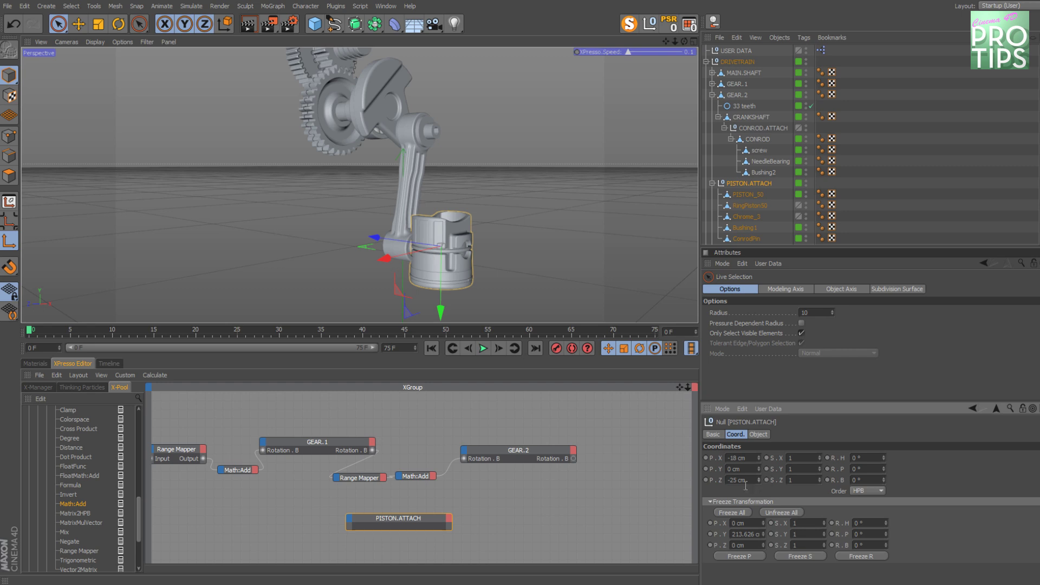
{"action": "key", "text": "ctrl+z"}
{"action": "key", "text": "ctrl+z"}
{"action": "key", "text": "ctrl+z"}
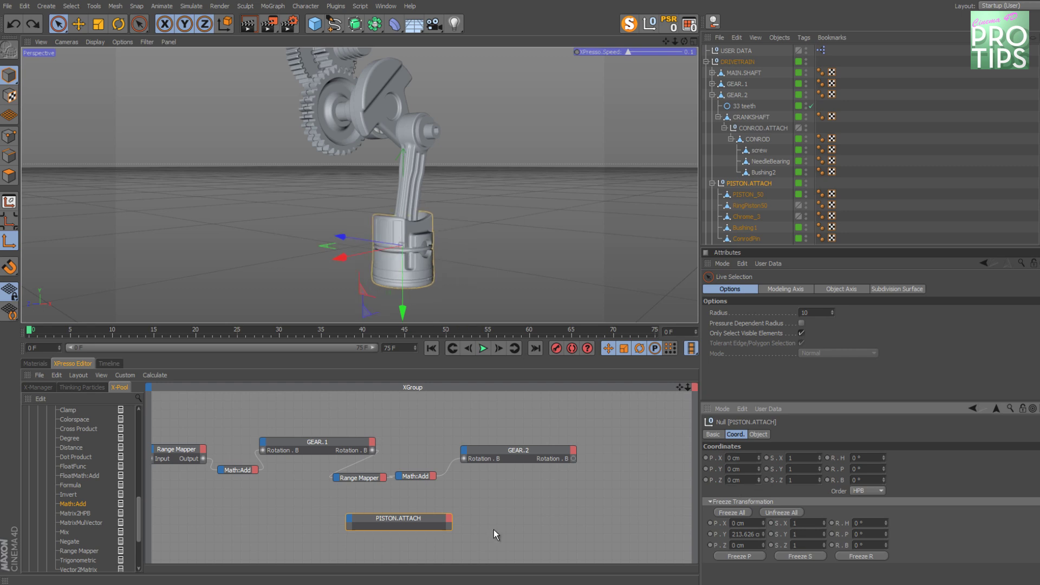
Add a Constant node from New Node > XPresso > General to the graph
{"action": "right_click", "coordinate": [290, 453]}
{"action": "mouse_move", "coordinate": [325, 457]}
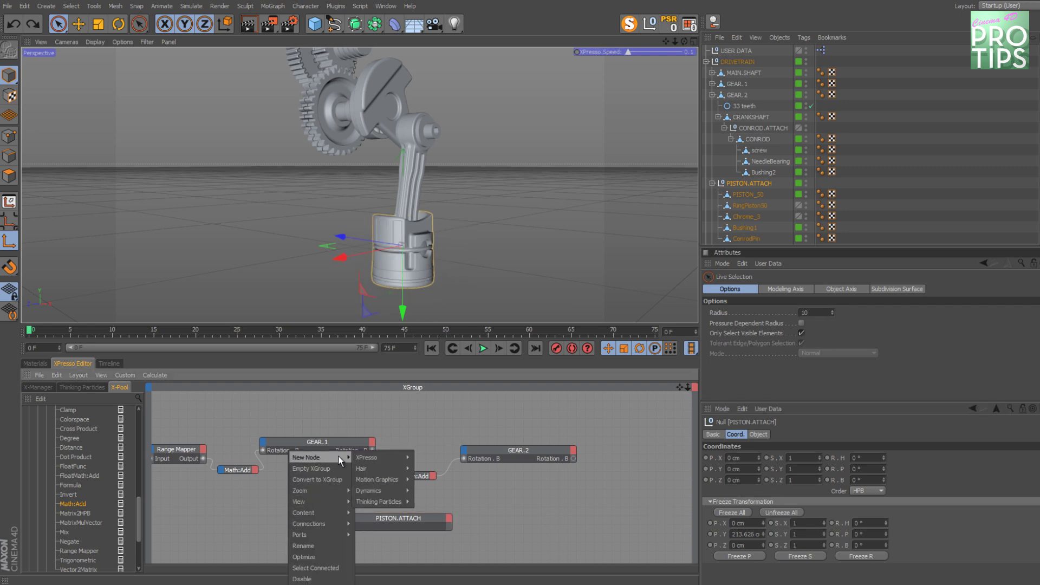
{"action": "mouse_move", "coordinate": [390, 457]}
{"action": "mouse_move", "coordinate": [429, 457]}
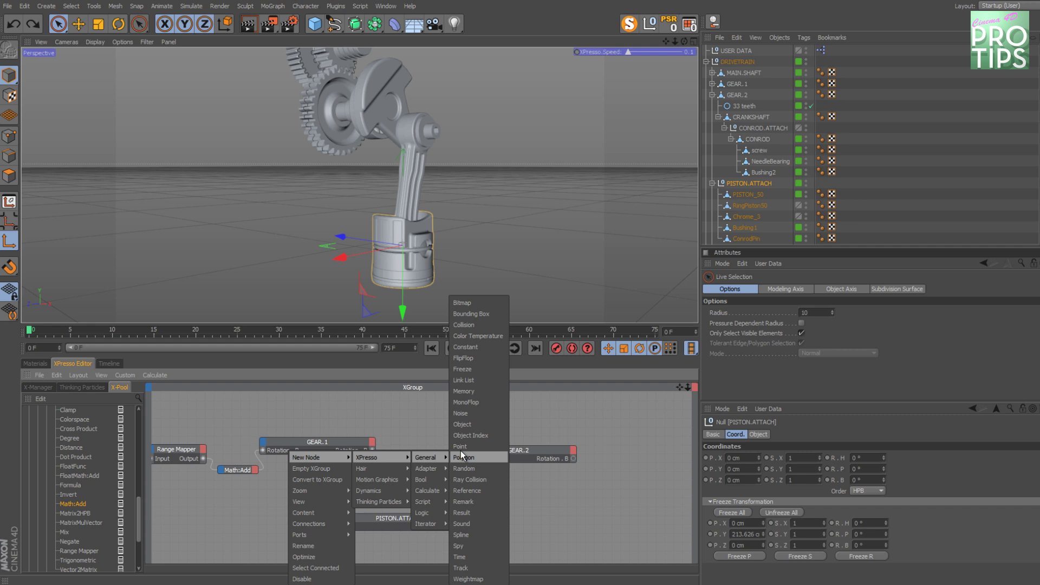
{"action": "left_click", "coordinate": [478, 349]}
Wire the zero Constant into PISTON.ATTACH's Position.X and Position.Z ports
{"action": "left_click_drag", "start_coordinate": [304, 522], "coordinate": [349, 518]}
{"action": "mouse_move", "coordinate": [400, 513]}
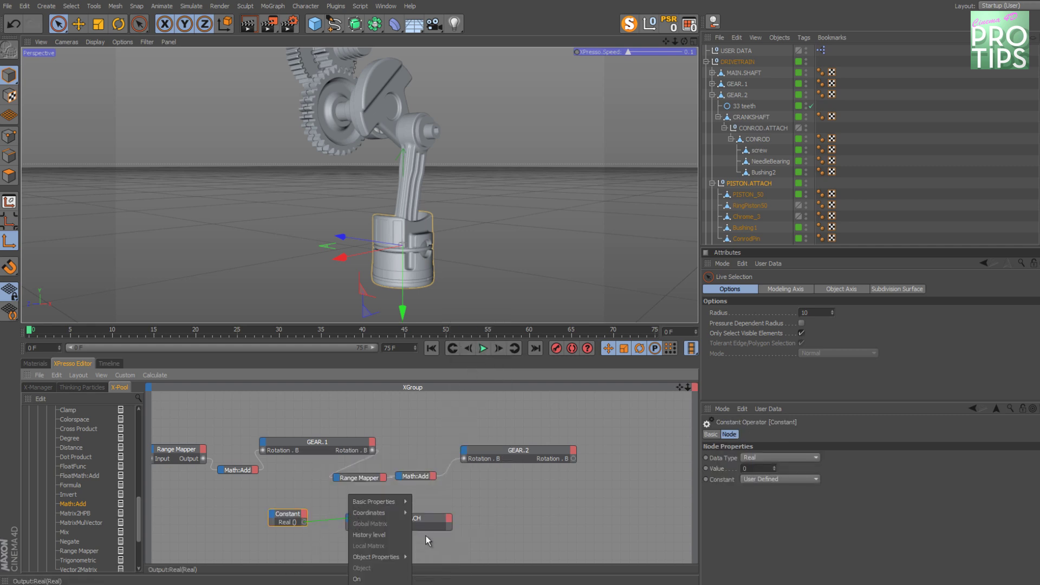
{"action": "mouse_move", "coordinate": [462, 546]}
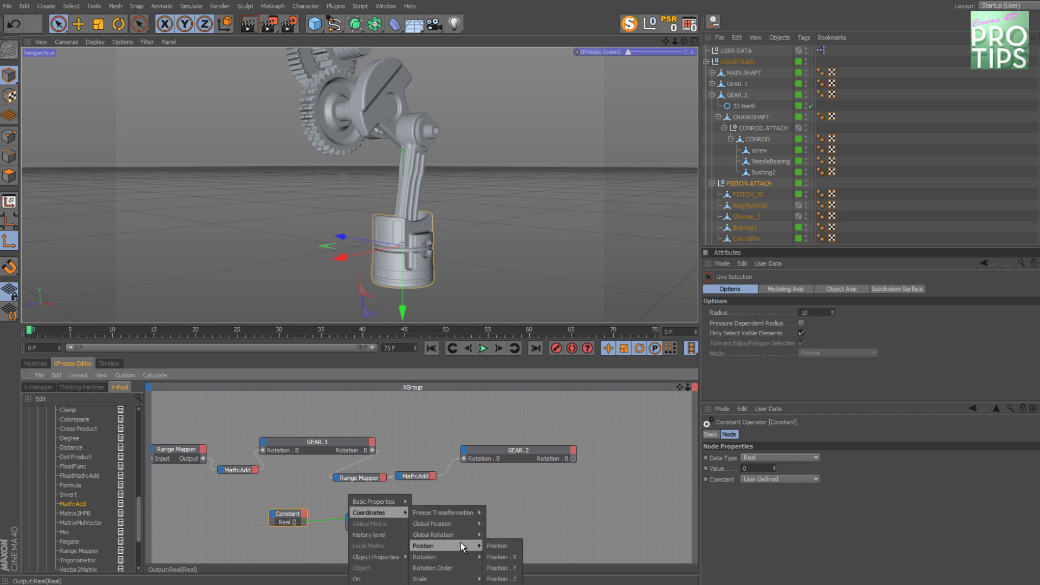
{"action": "left_click", "coordinate": [499, 556]}
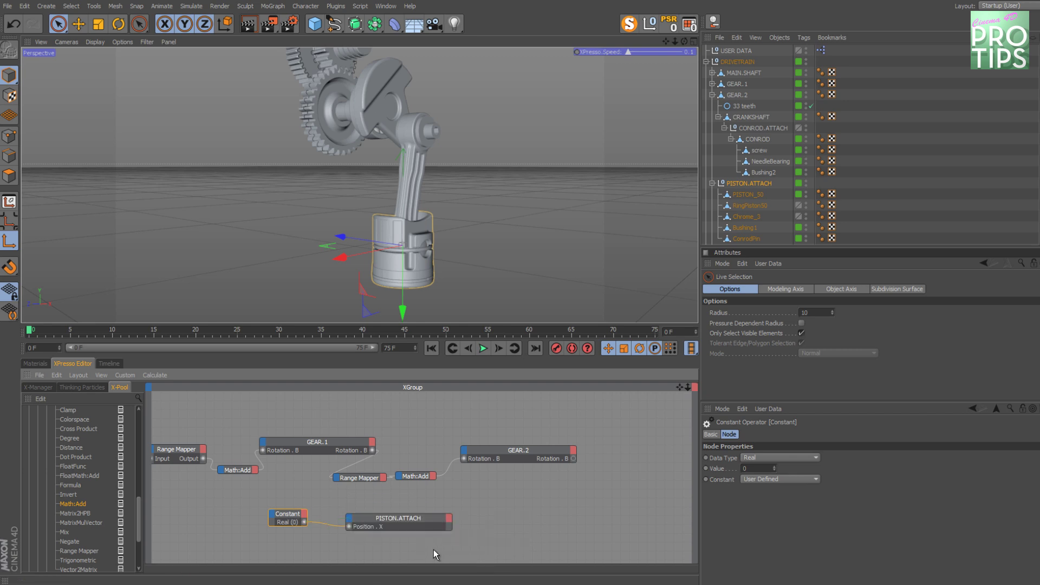
{"action": "left_click", "coordinate": [351, 519]}
{"action": "mouse_move", "coordinate": [379, 512]}
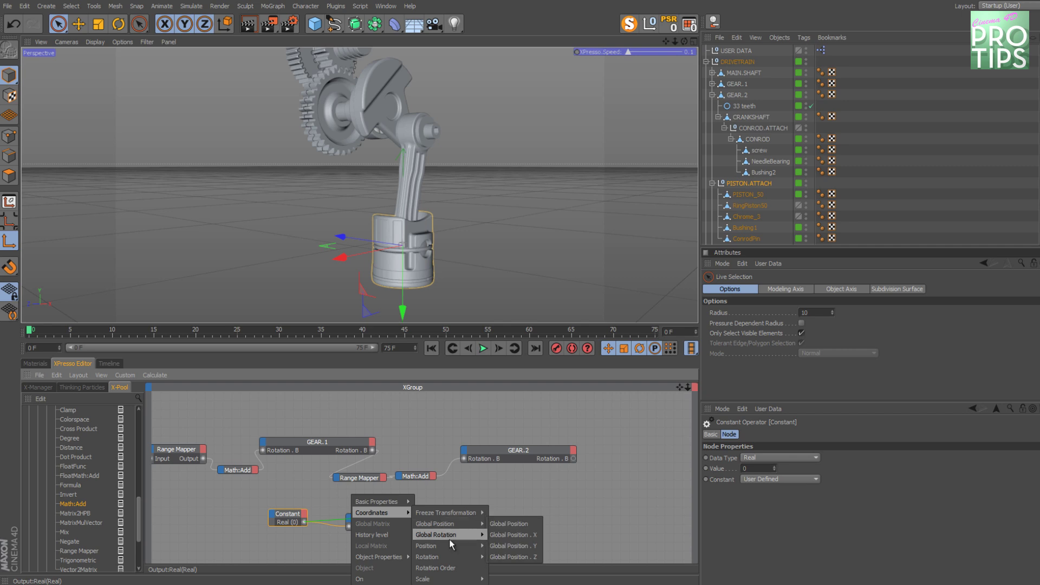
{"action": "mouse_move", "coordinate": [452, 546]}
{"action": "left_click", "coordinate": [507, 579]}
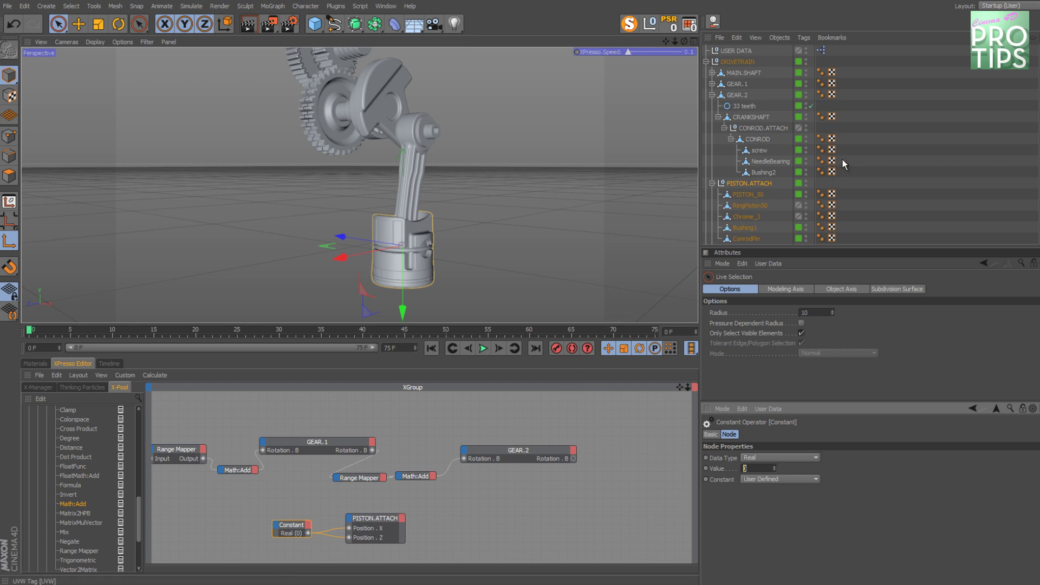
Select CONROD.ATTACH and make the AXES OVERLAY - aim layer visible in the Layer Manager
{"action": "left_click", "coordinate": [770, 127]}
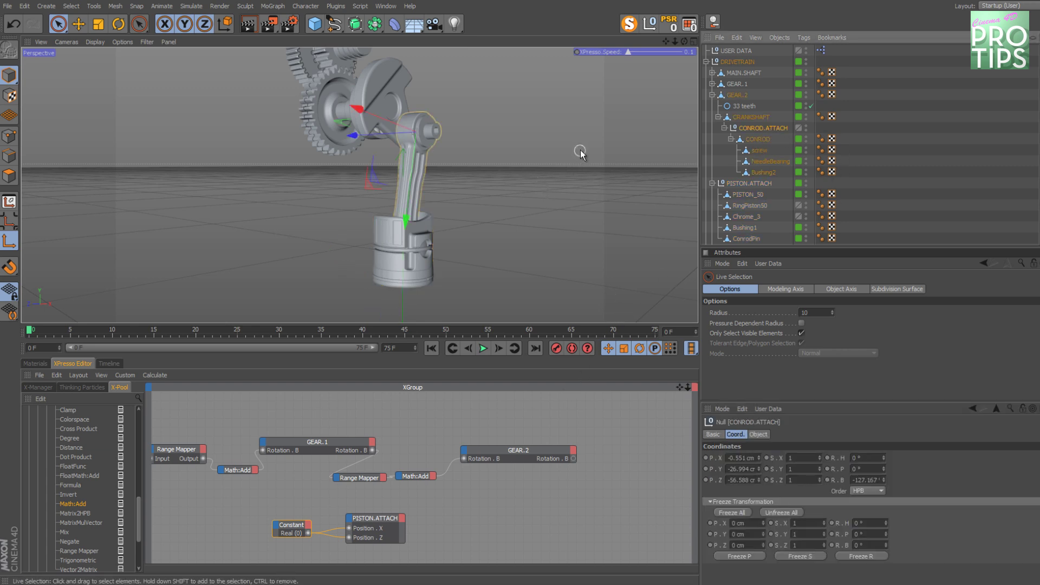
{"action": "left_click_drag", "start_coordinate": [583, 155], "coordinate": [474, 191], "text": "alt"}
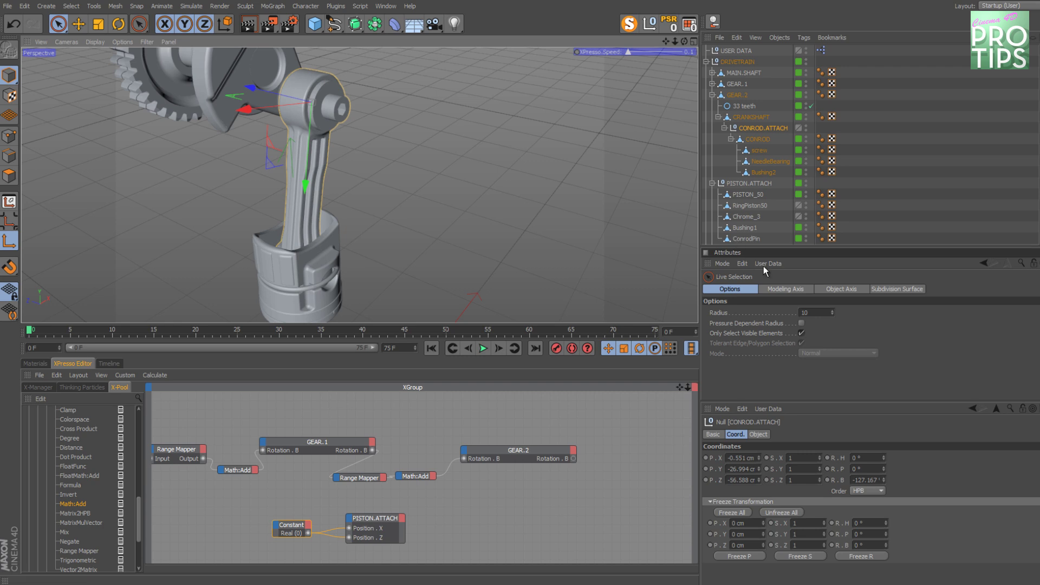
{"action": "key", "text": "shift+F4"}
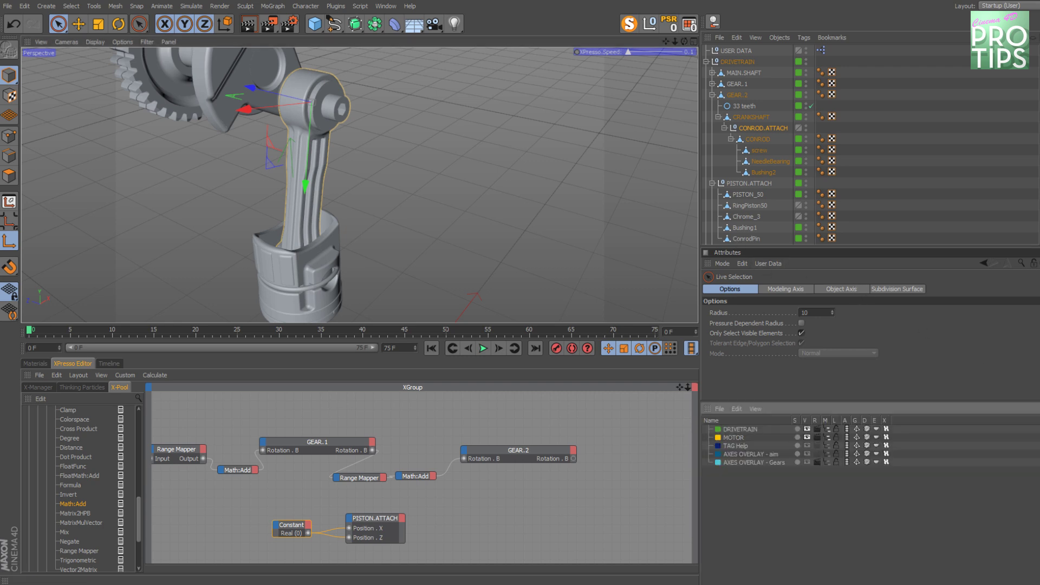
{"action": "left_click", "coordinate": [807, 454]}
{"action": "left_click_drag", "start_coordinate": [522, 229], "coordinate": [585, 206], "text": "alt"}
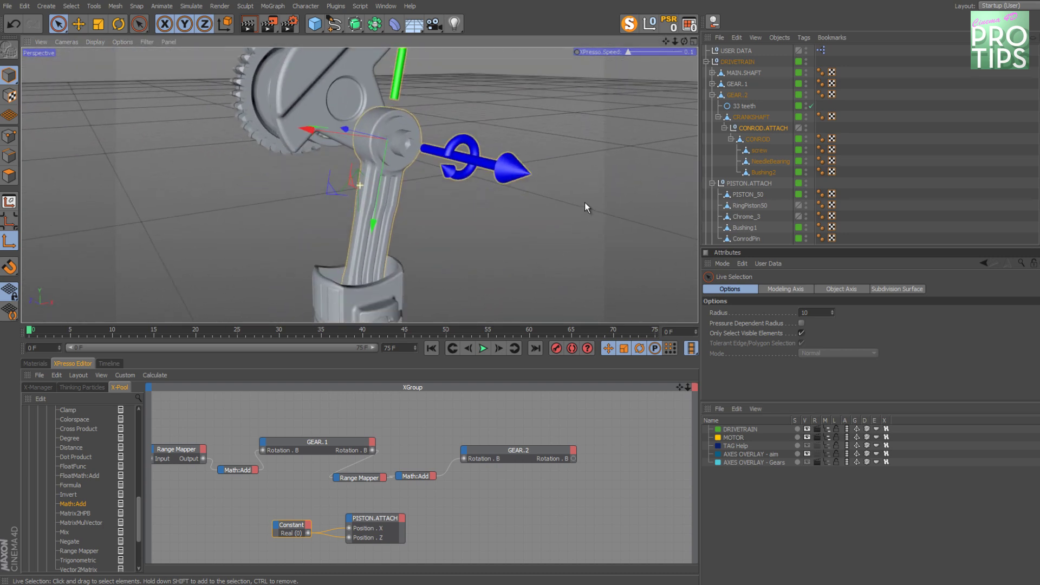
{"action": "left_click_drag", "start_coordinate": [453, 221], "coordinate": [480, 253], "text": "alt"}
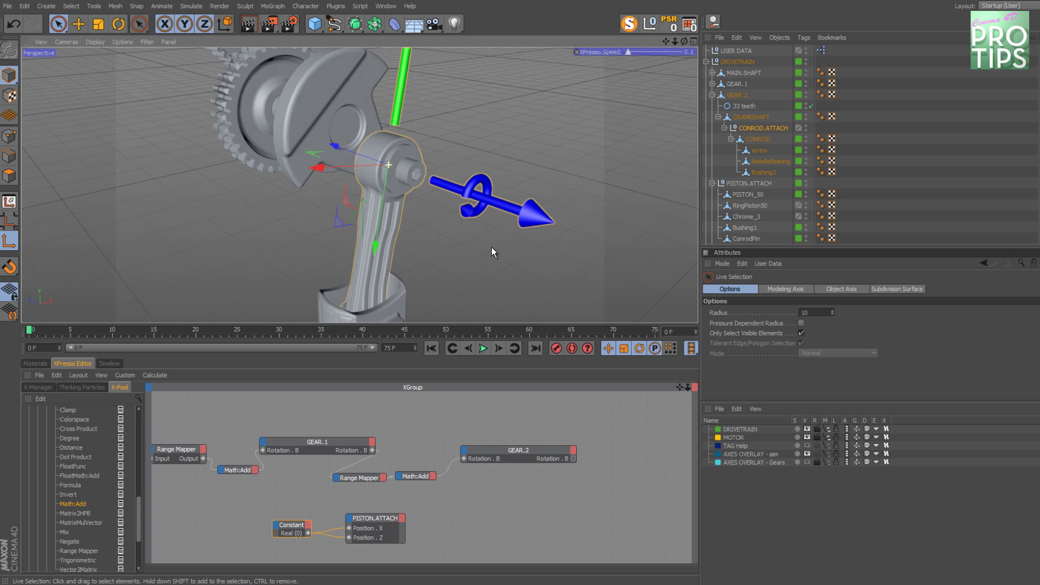
Add a Constraint tag to CONROD.ATTACH and enable its Aim option
{"action": "left_click", "coordinate": [803, 37]}
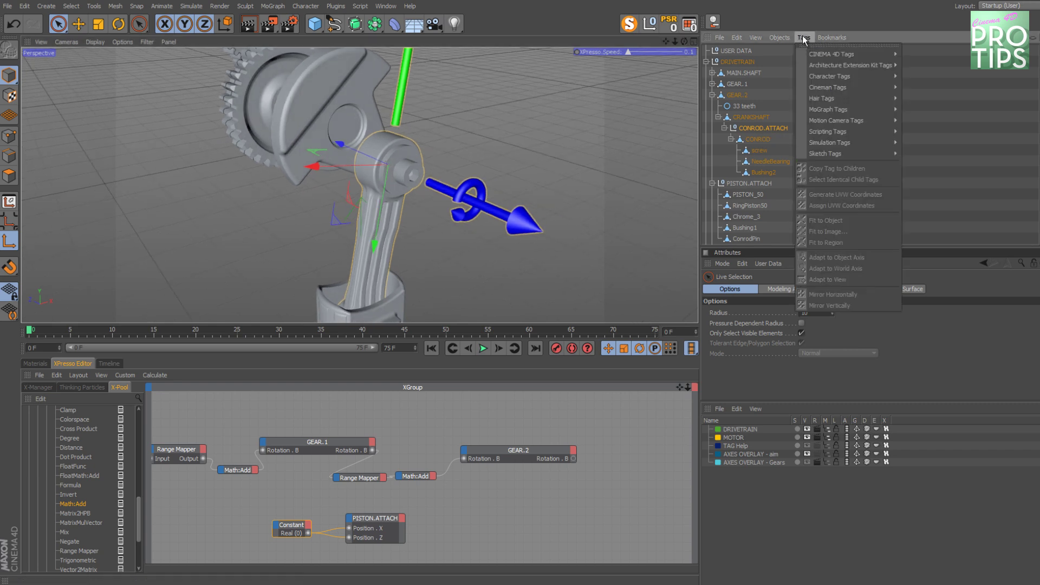
{"action": "mouse_move", "coordinate": [853, 76]}
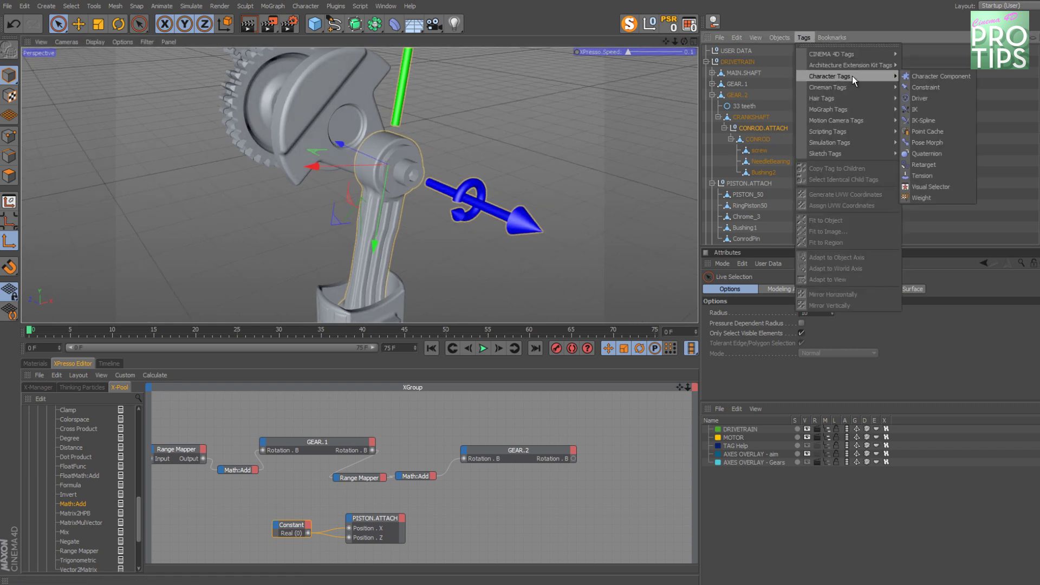
{"action": "left_click", "coordinate": [926, 87]}
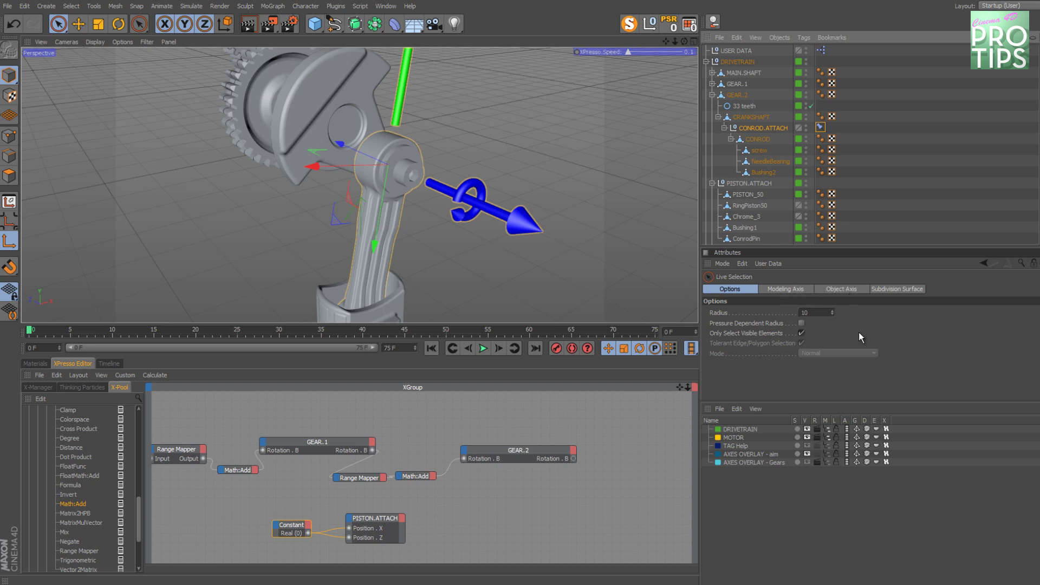
{"action": "left_click", "coordinate": [884, 407]}
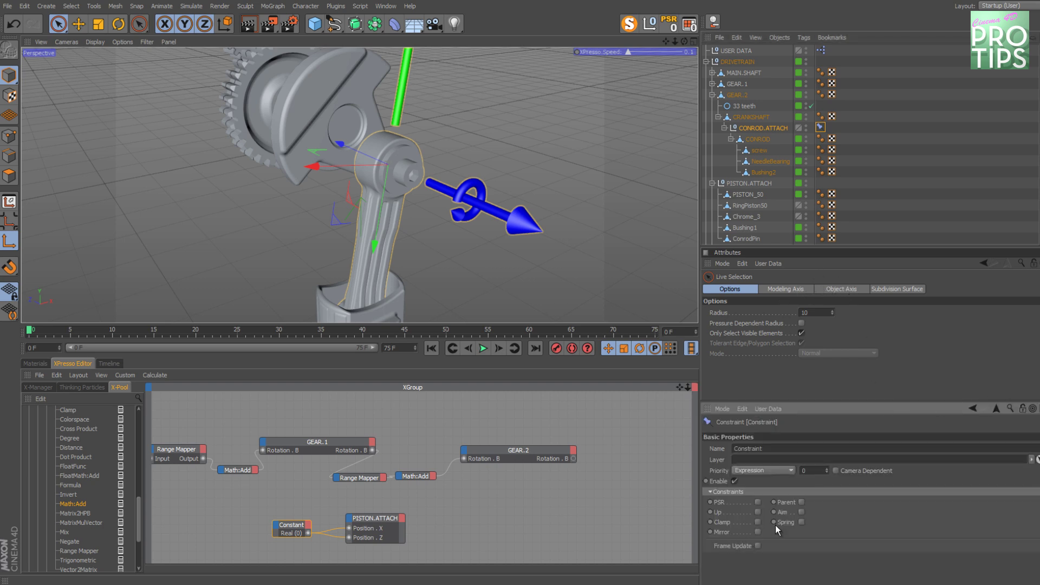
{"action": "left_click", "coordinate": [802, 512]}
Set the Aim target to PISTON.ATTACH with axis Y+ and check the conrod
{"action": "left_click", "coordinate": [728, 434]}
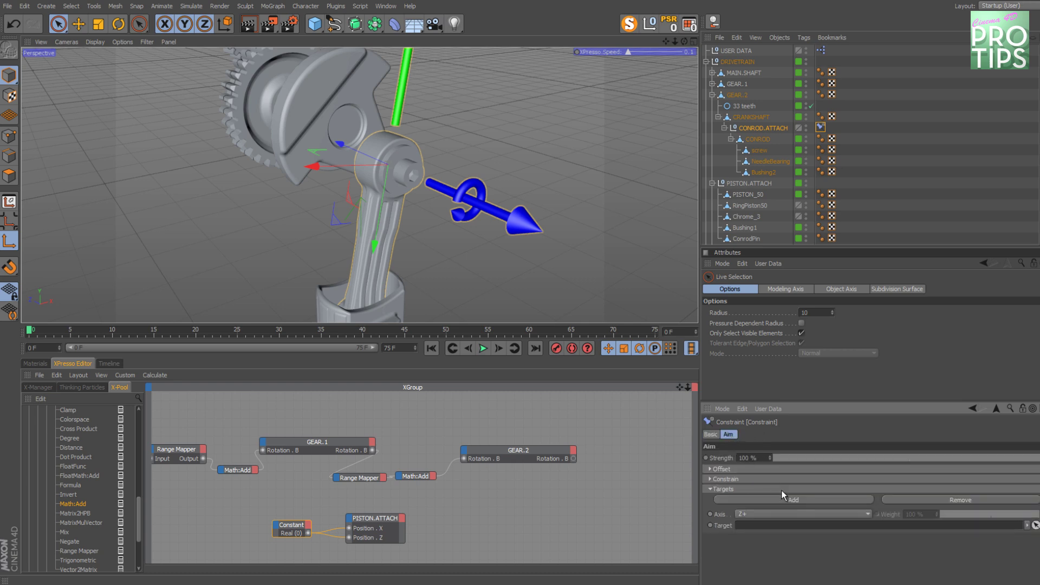
{"action": "left_click", "coordinate": [1029, 527]}
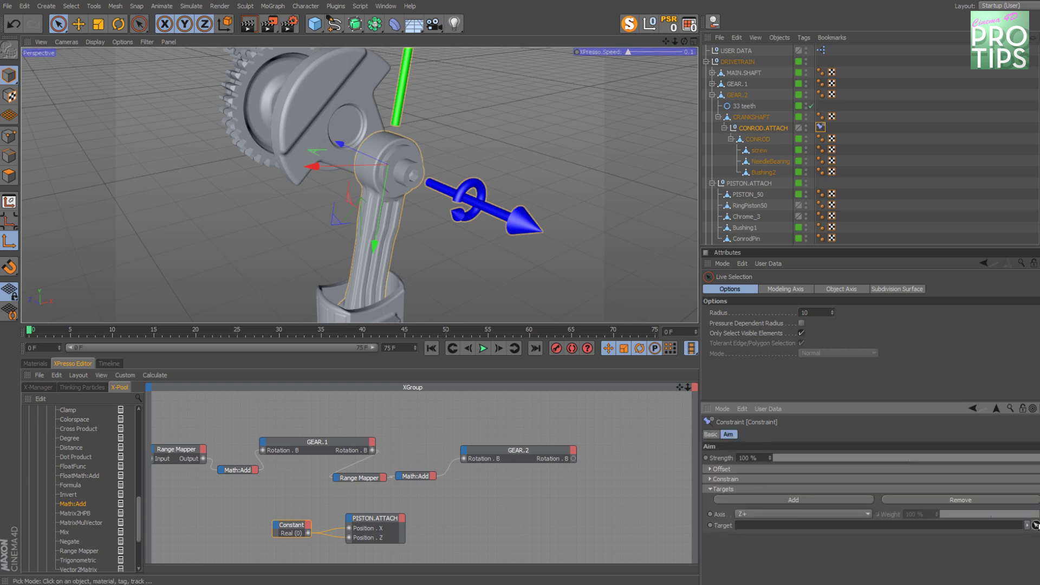
{"action": "left_click", "coordinate": [758, 184]}
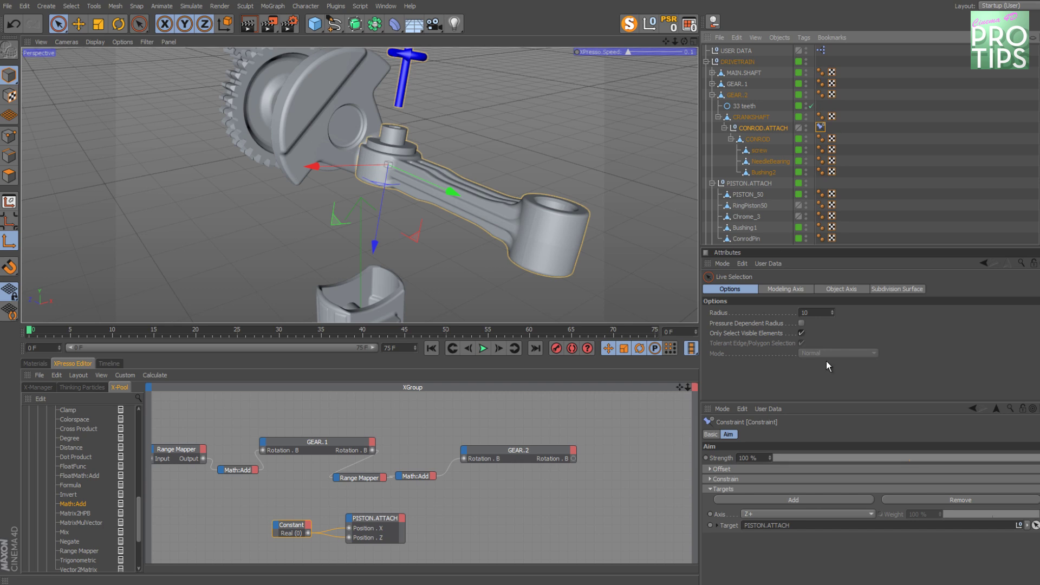
{"action": "left_click", "coordinate": [835, 514]}
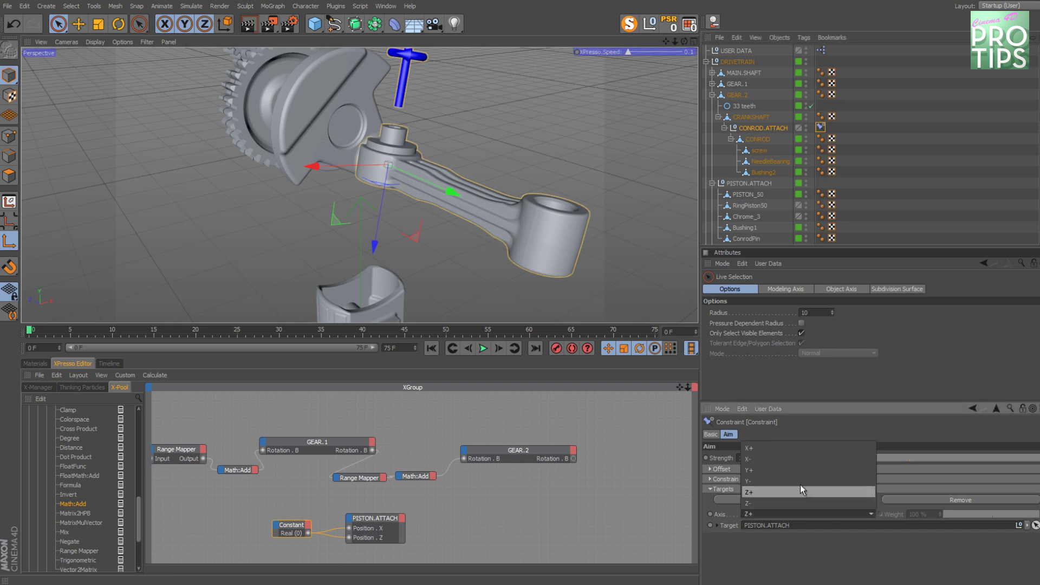
{"action": "left_click", "coordinate": [786, 471]}
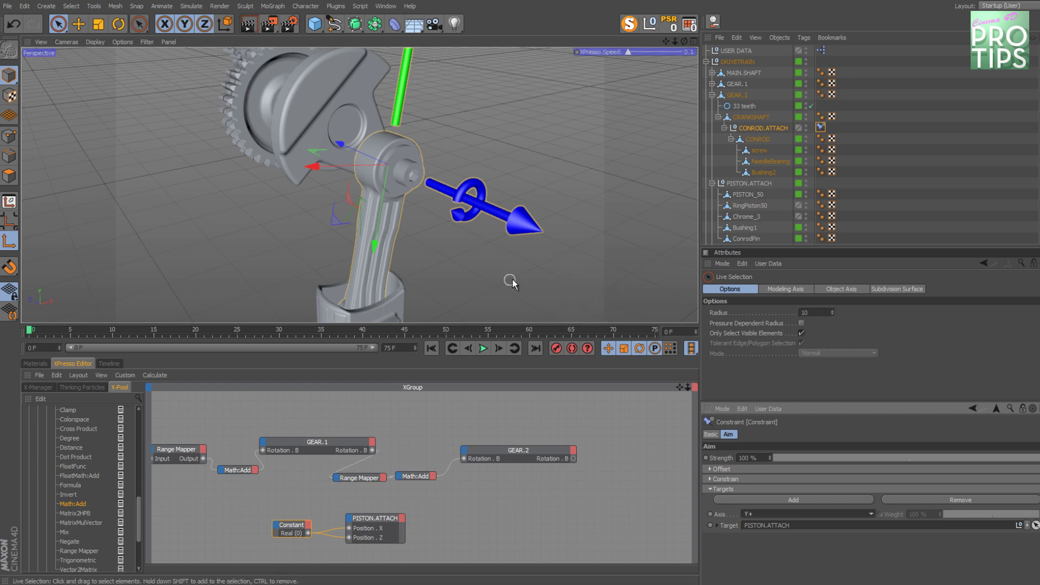
{"action": "left_click_drag", "start_coordinate": [550, 258], "coordinate": [490, 251], "text": "alt"}
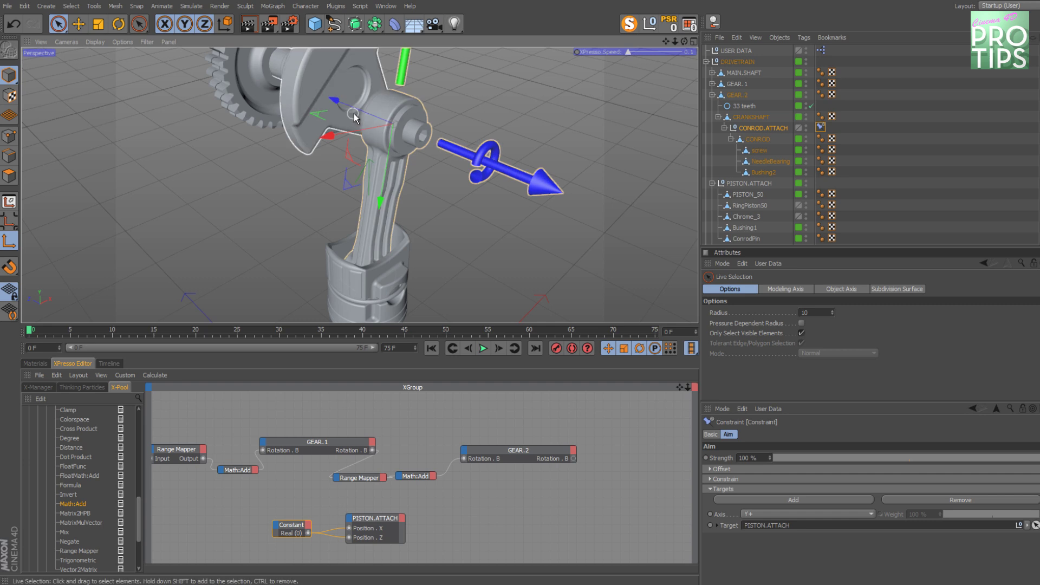
Try rotating the conrod attachment, then undo the trial rotation
{"action": "key", "text": "r"}
{"action": "left_click_drag", "start_coordinate": [375, 138], "coordinate": [424, 165]}
{"action": "key", "text": "ctrl+z"}
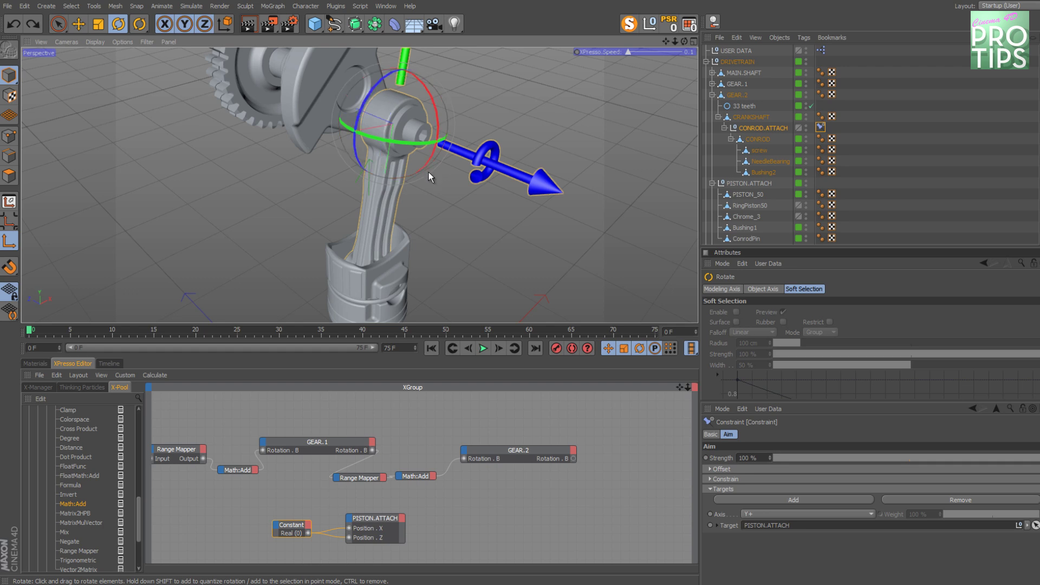
Add a new null under CONROD.ATTACH and move it back along Z
{"action": "left_click", "coordinate": [760, 131]}
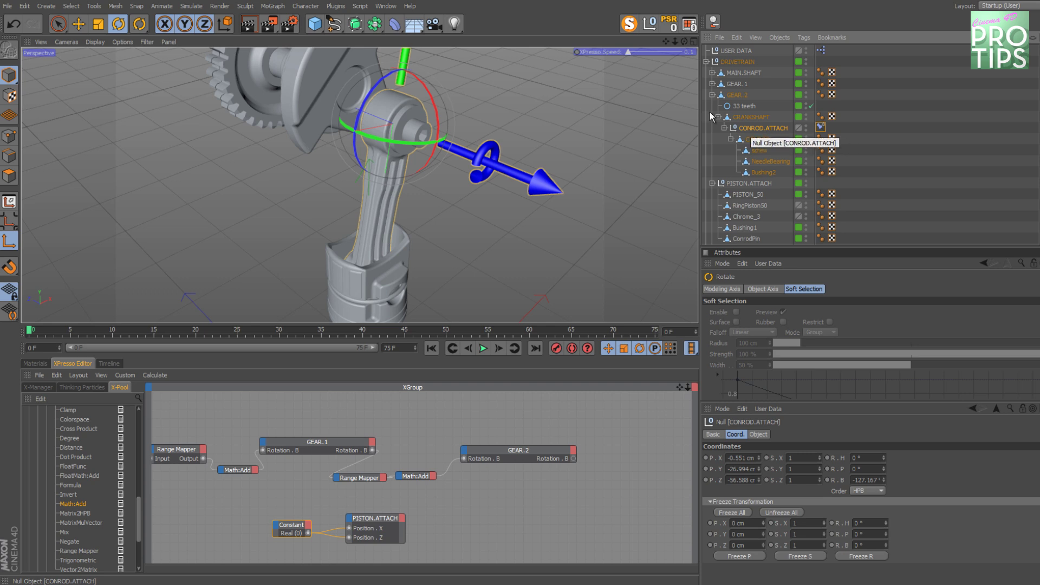
{"action": "left_click", "coordinate": [652, 28], "text": "shift"}
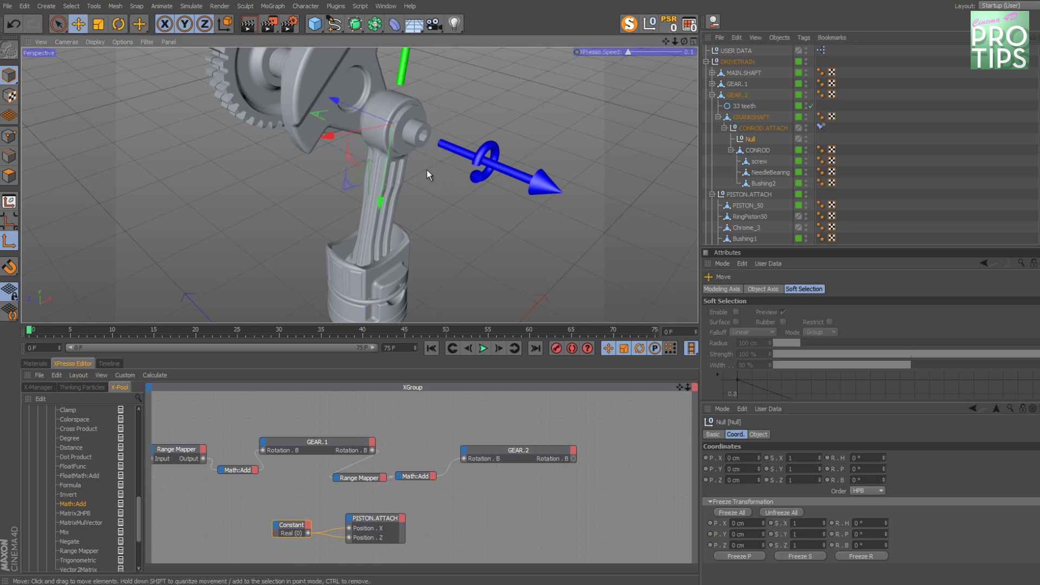
{"action": "key", "text": "e"}
{"action": "mouse_move", "coordinate": [427, 171]}
{"action": "left_mouse_down"}
{"action": "mouse_move", "coordinate": [388, 140]}
{"action": "mouse_move", "coordinate": [439, 171]}
{"action": "mouse_move", "coordinate": [382, 145]}
{"action": "mouse_move", "coordinate": [424, 174]}
{"action": "mouse_move", "coordinate": [418, 170]}
{"action": "left_mouse_up"}
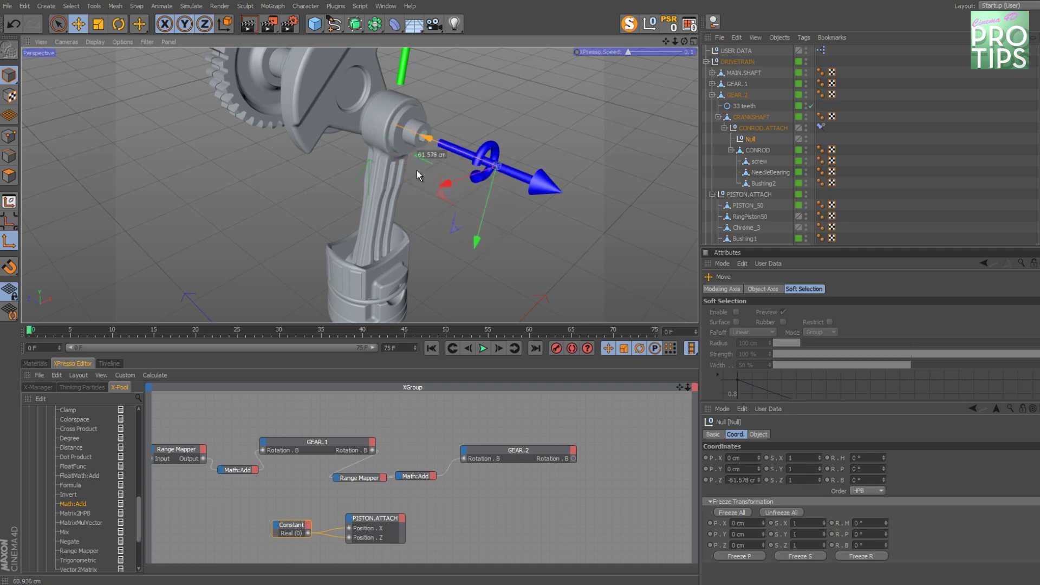
Move the new null under CRANKSHAFT and rename it UpVector
{"action": "left_click_drag", "start_coordinate": [751, 141], "coordinate": [754, 126]}
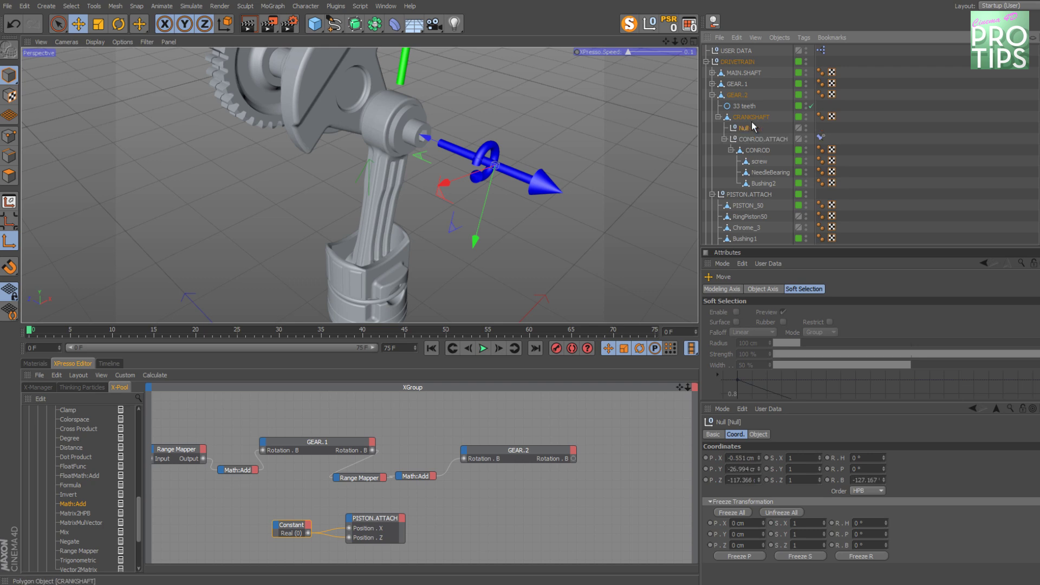
{"action": "double_click", "coordinate": [745, 128]}
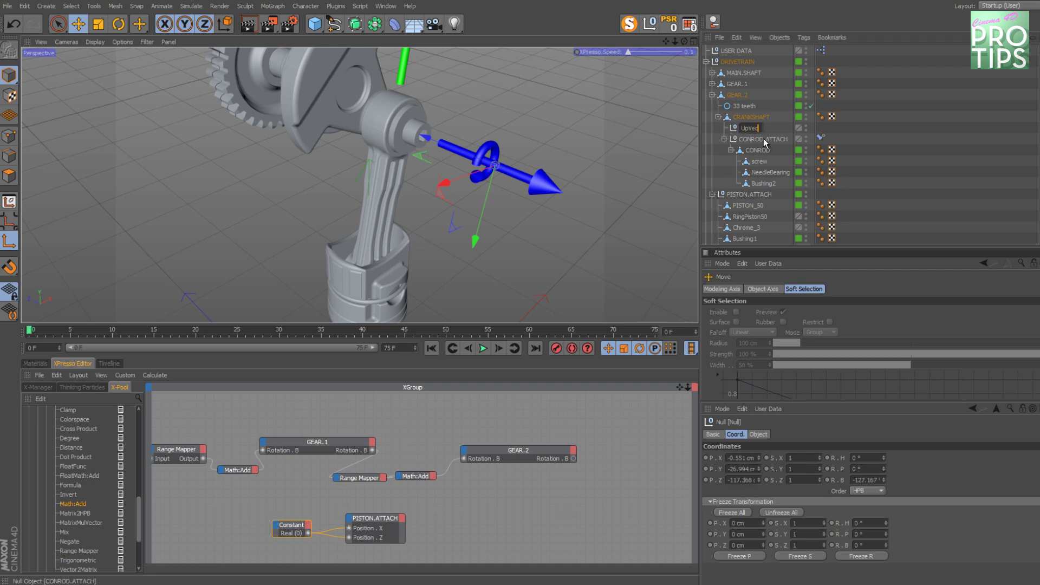
{"action": "type", "text": "UpVector"}
{"action": "key", "text": "Return"}
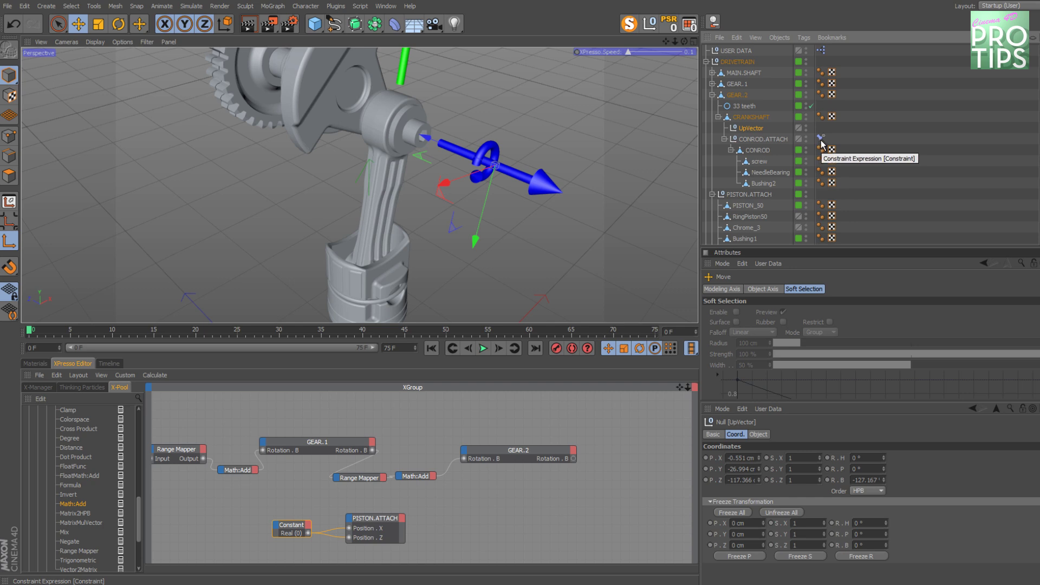
Enable Up on the conrod's Constraint tag and set UpVector as its up-vector target
{"action": "left_click", "coordinate": [821, 138]}
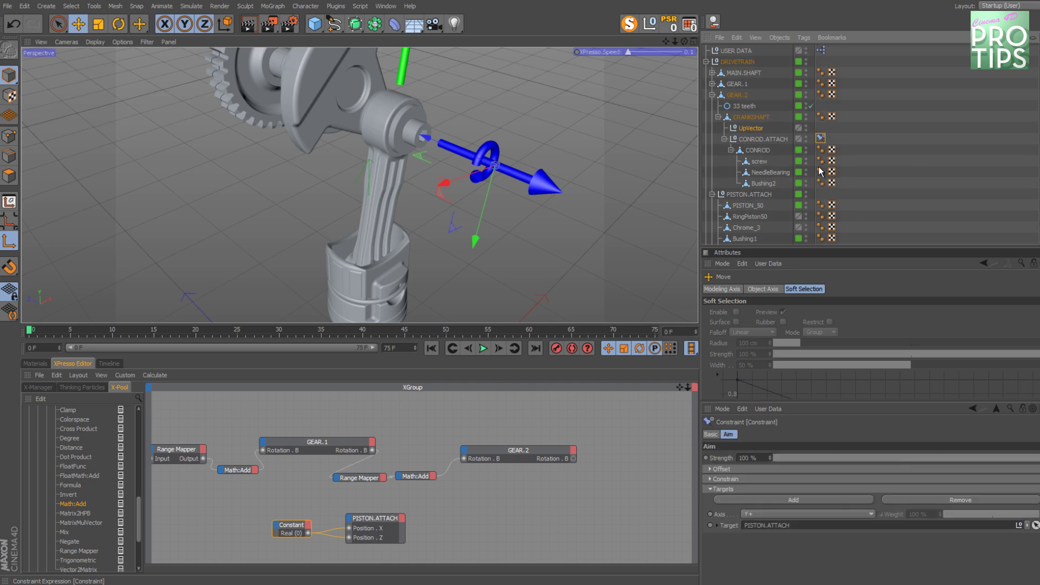
{"action": "left_click", "coordinate": [711, 435]}
{"action": "left_click", "coordinate": [758, 522]}
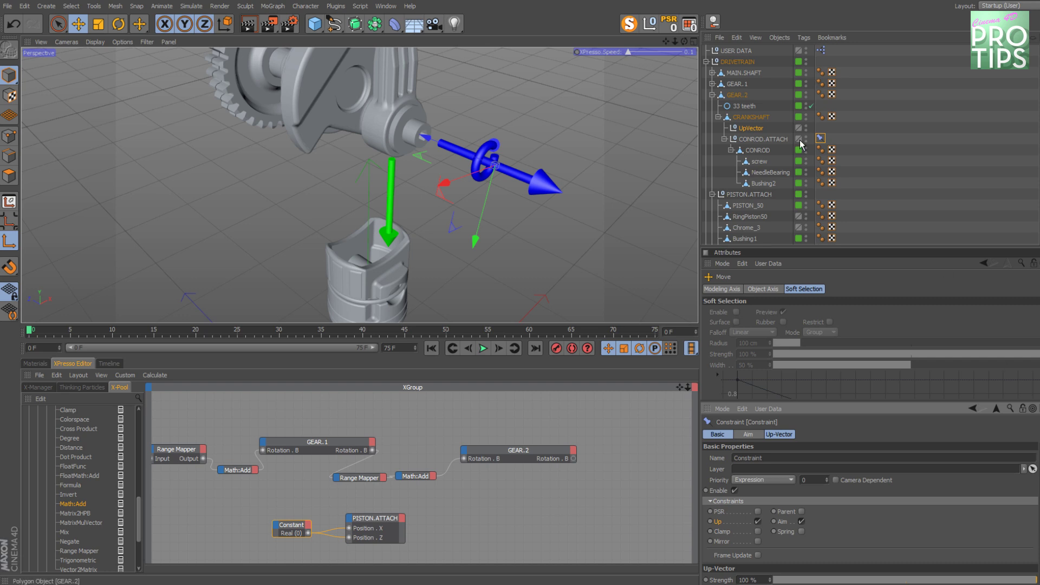
{"action": "left_click", "coordinate": [778, 435]}
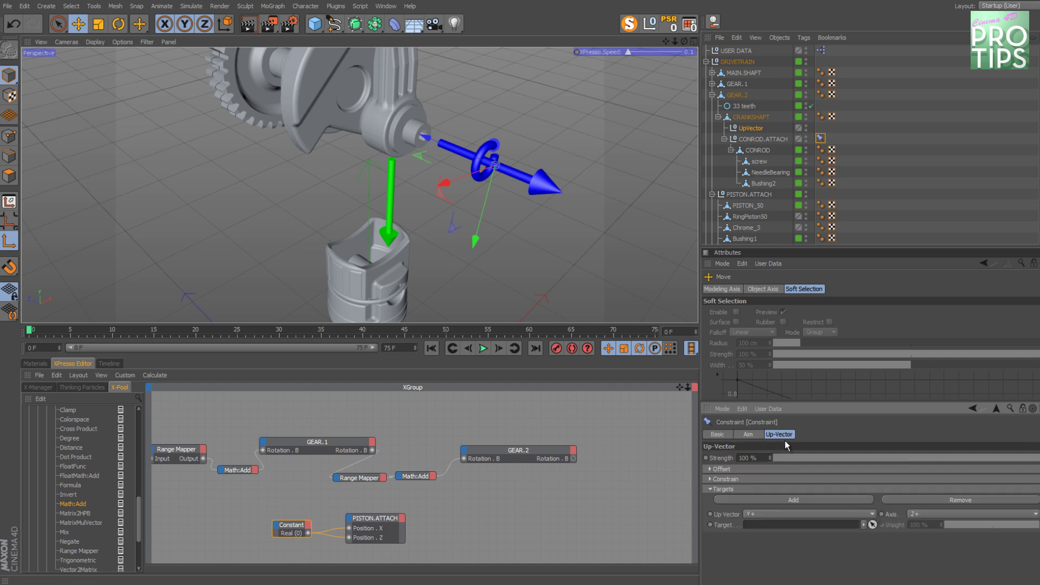
{"action": "left_click", "coordinate": [872, 525]}
{"action": "left_click", "coordinate": [751, 129]}
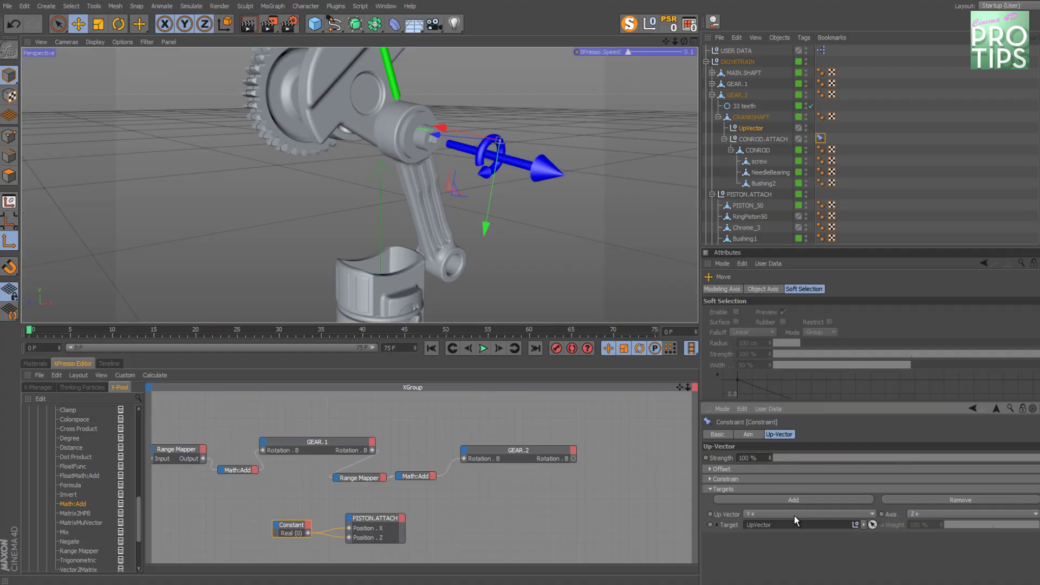
Set the up vector to Z- and the up-vector axis to Y-
{"action": "left_click", "coordinate": [795, 515]}
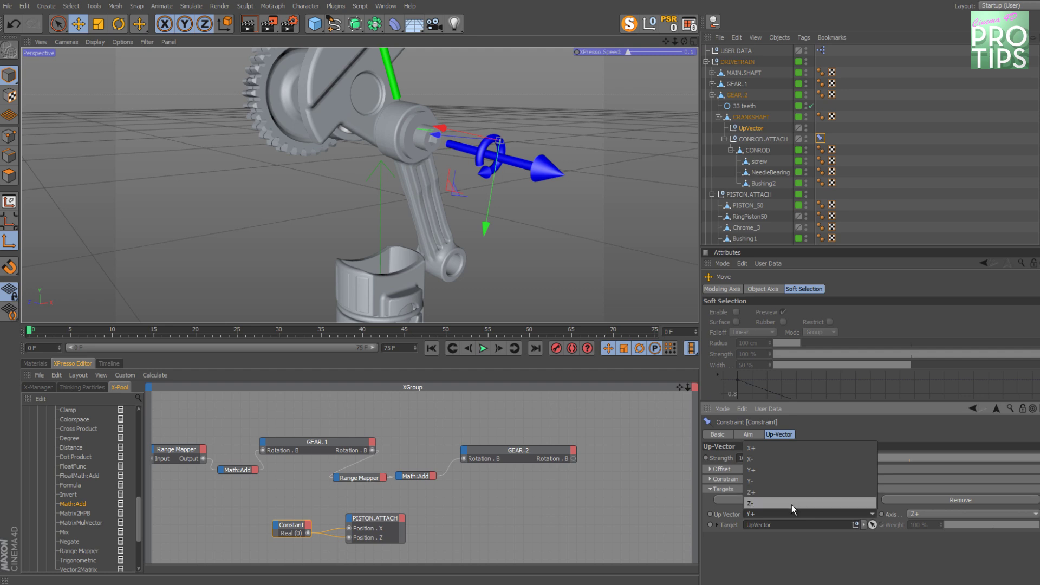
{"action": "left_click", "coordinate": [792, 504]}
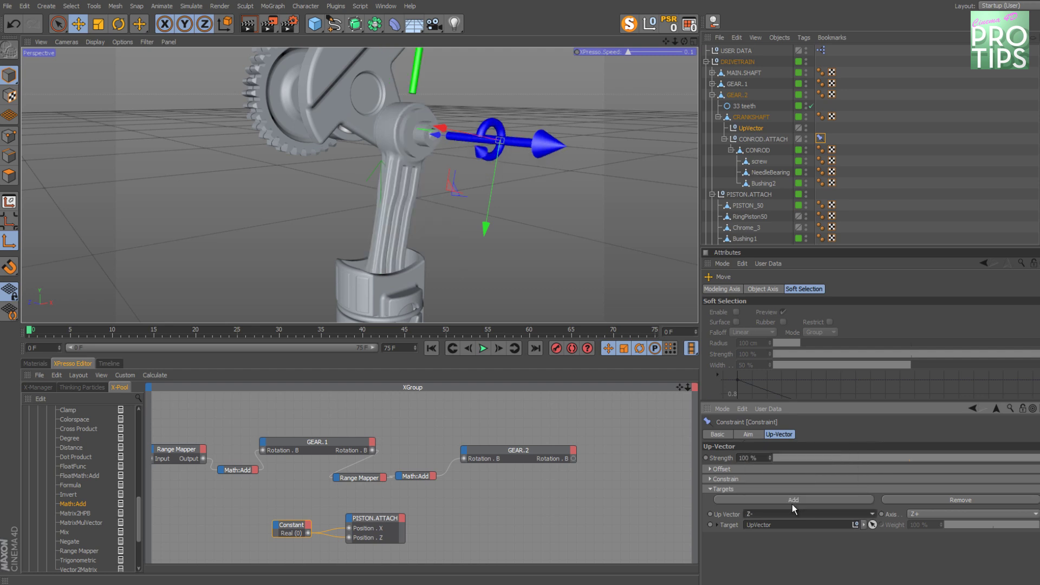
{"action": "left_click", "coordinate": [944, 513]}
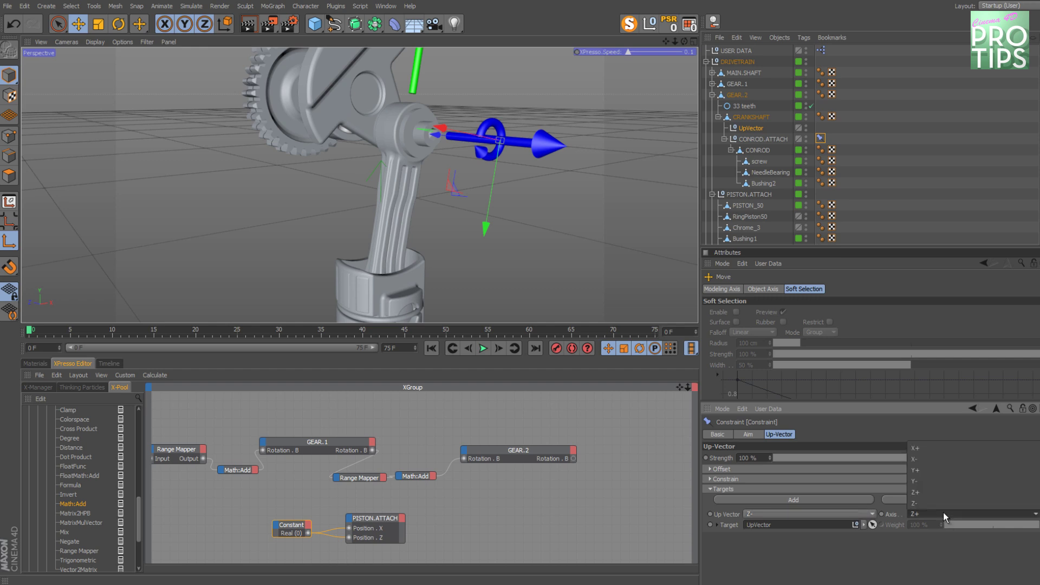
{"action": "left_click", "coordinate": [935, 478]}
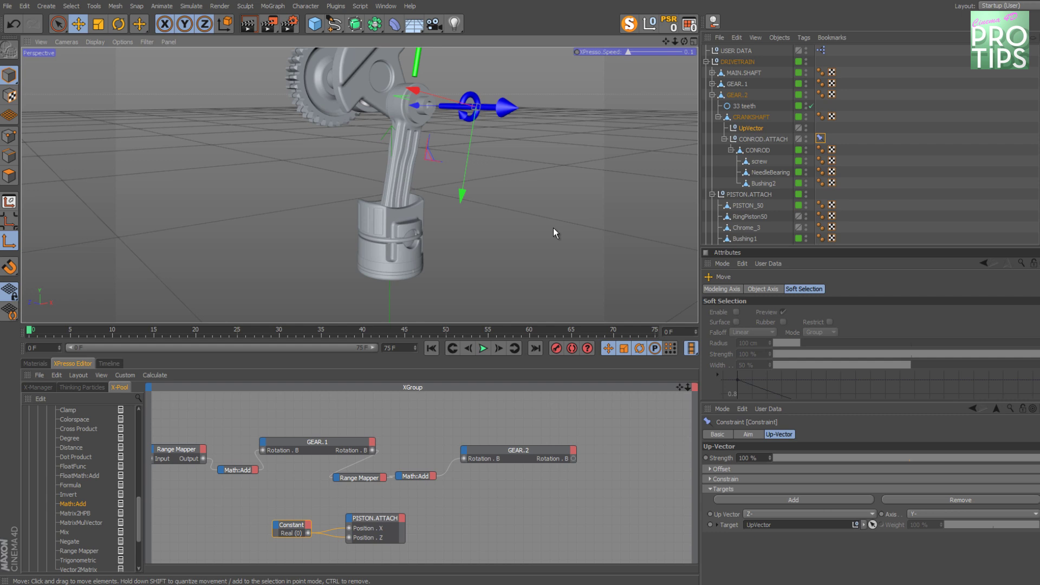
{"action": "left_click", "coordinate": [769, 195]}
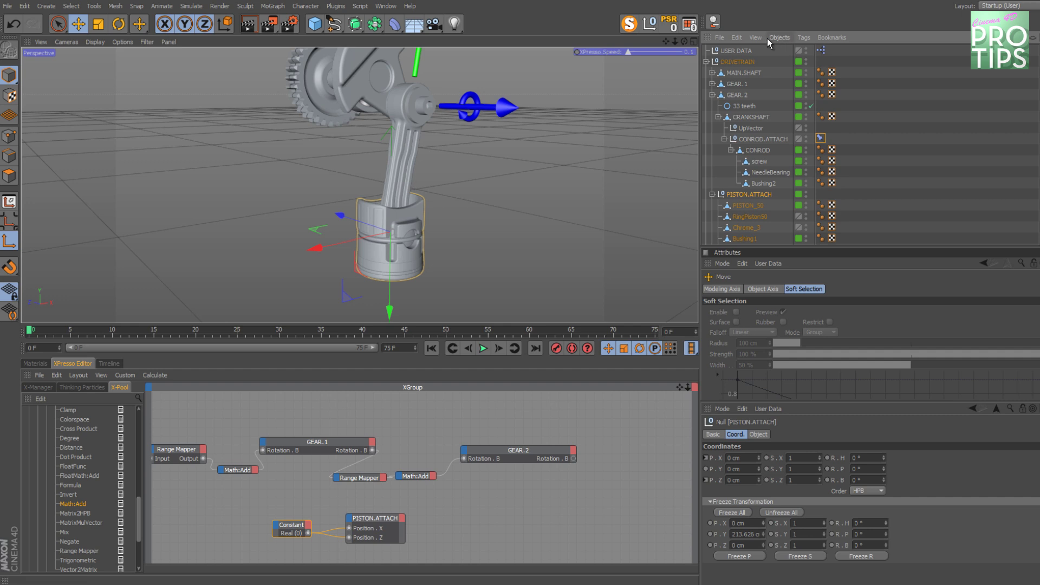
Add a Constraint tag to PISTON.ATTACH with Clamp enabled, targeting CONROD.ATTACH
{"action": "left_click", "coordinate": [802, 36]}
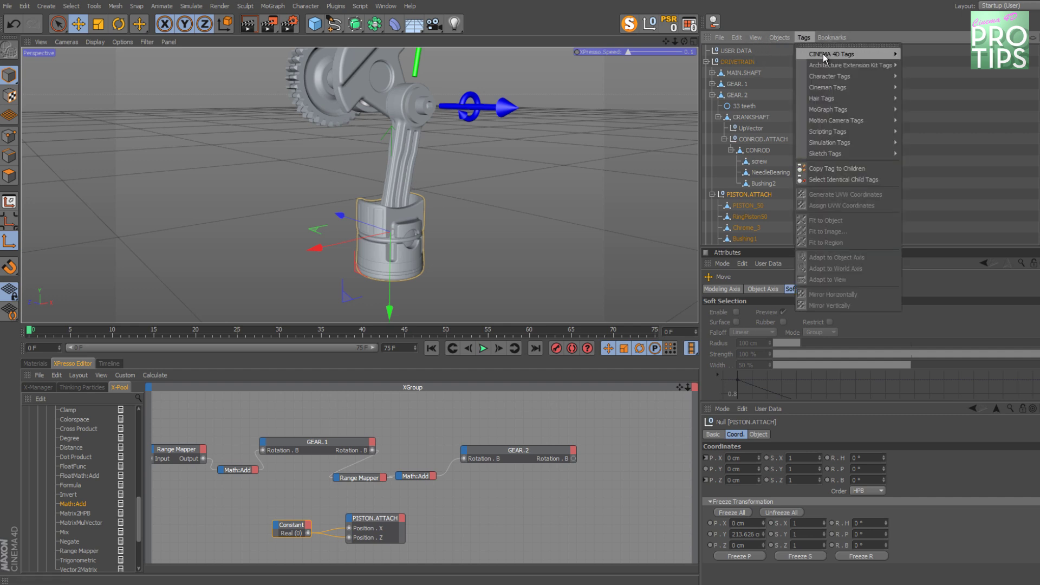
{"action": "mouse_move", "coordinate": [862, 76]}
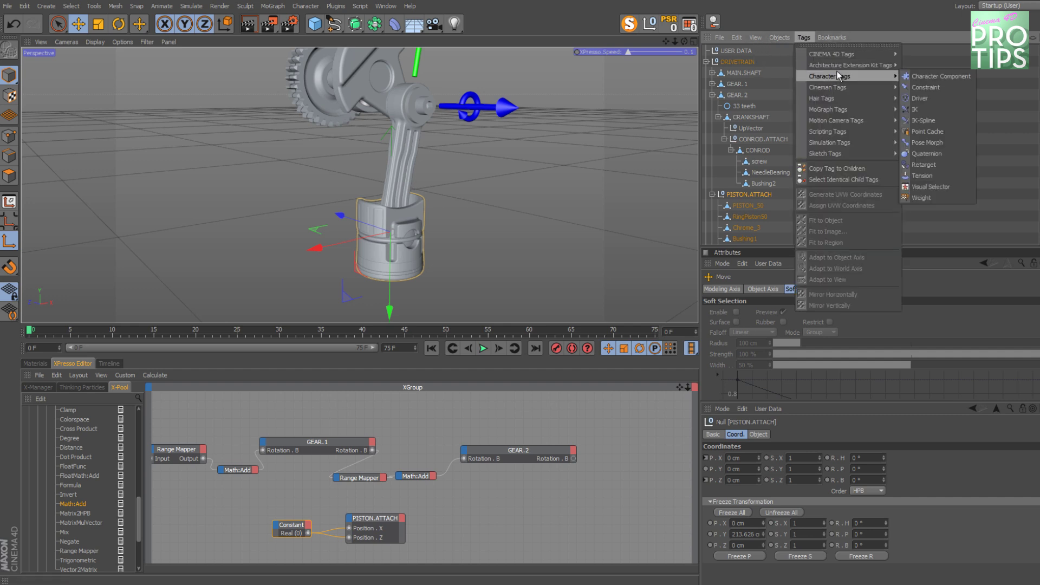
{"action": "left_click", "coordinate": [938, 85]}
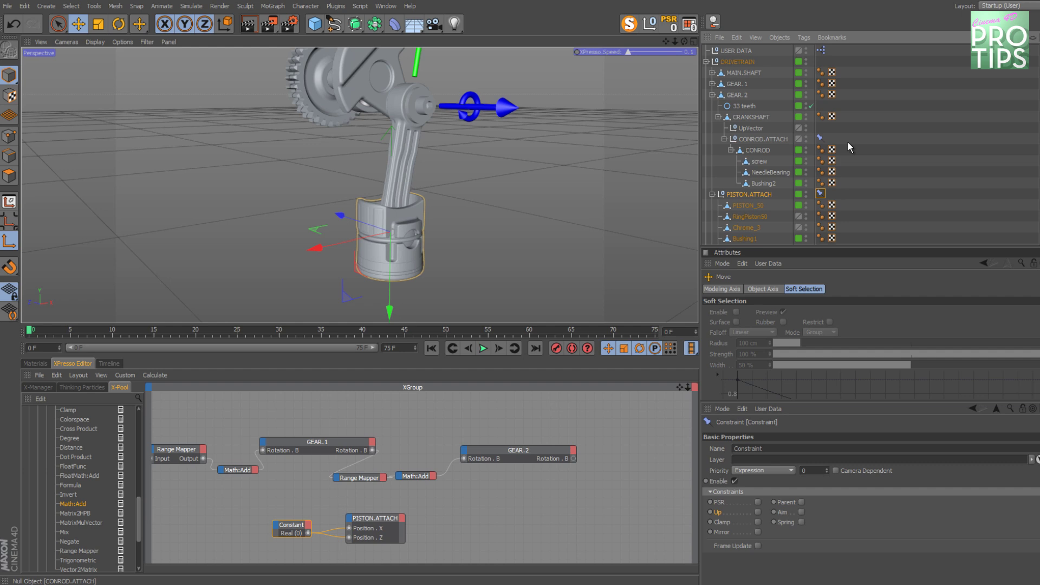
{"action": "left_click", "coordinate": [758, 522]}
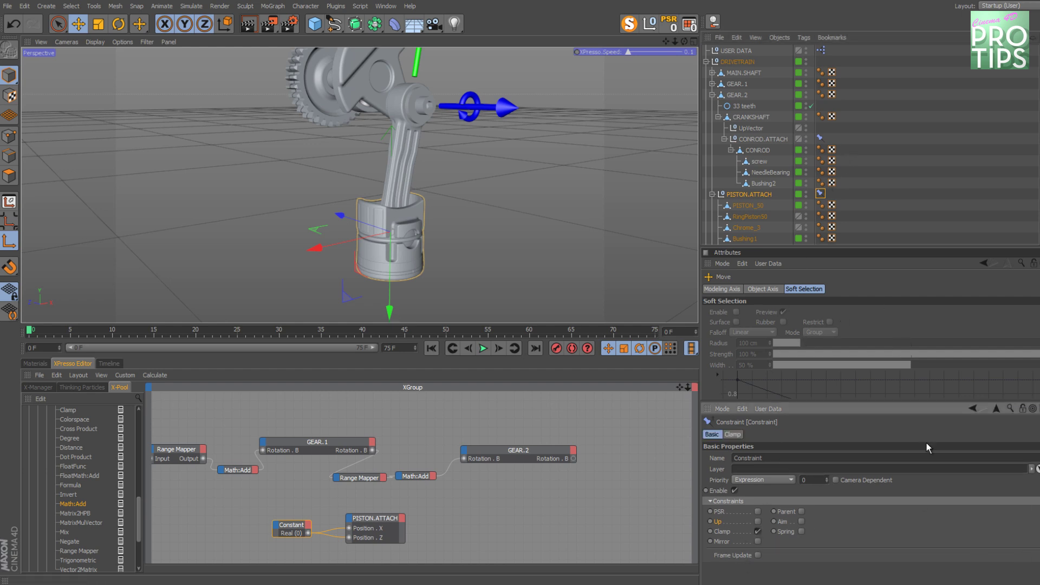
{"action": "left_click", "coordinate": [738, 434]}
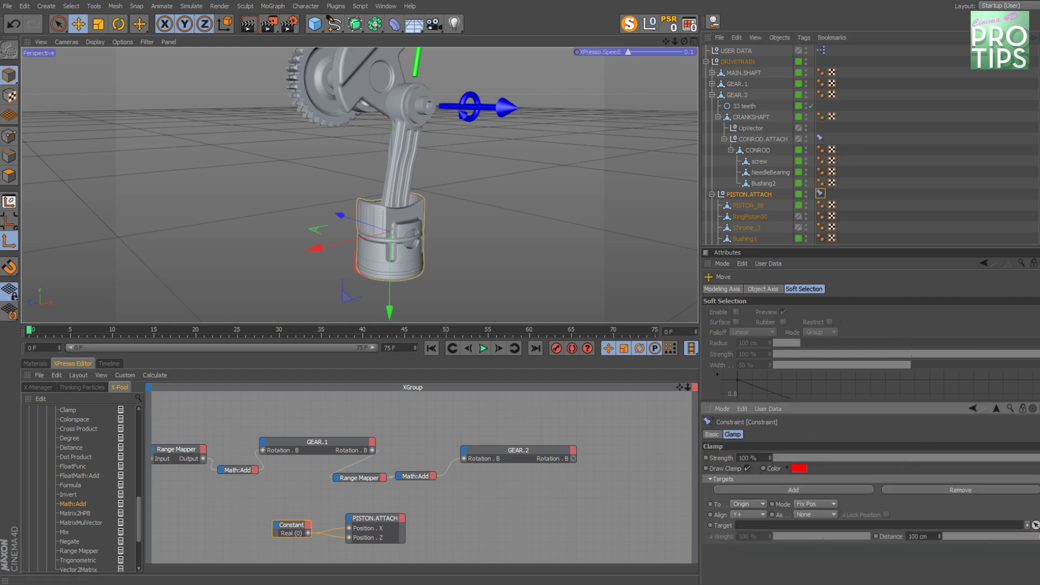
{"action": "left_click", "coordinate": [1035, 526]}
{"action": "left_click", "coordinate": [759, 139]}
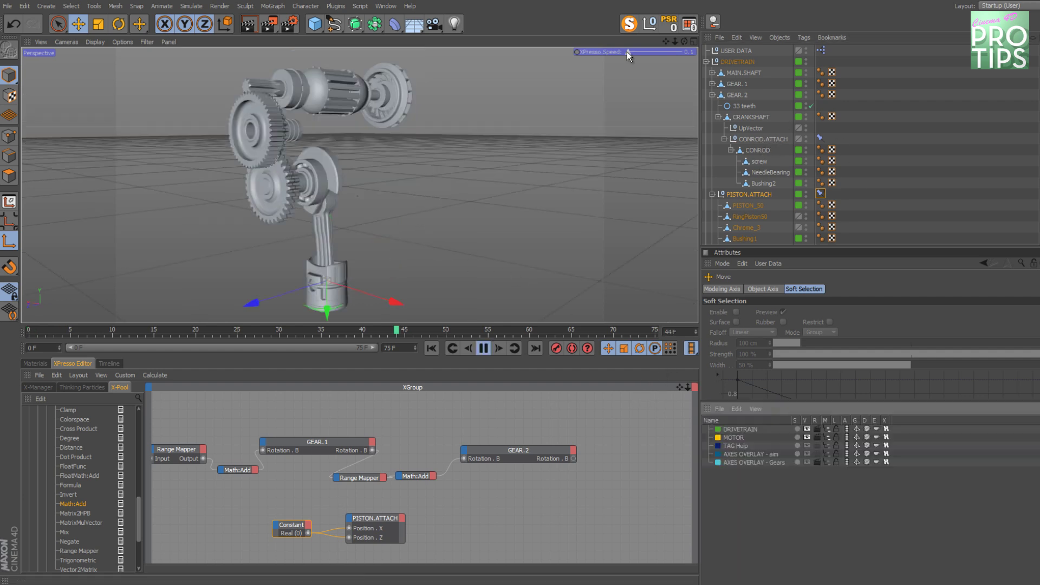
Raise the XPresso Speed slider to 3.23 and stop playback at frame 45
{"action": "left_click_drag", "start_coordinate": [628, 51], "coordinate": [659, 51]}
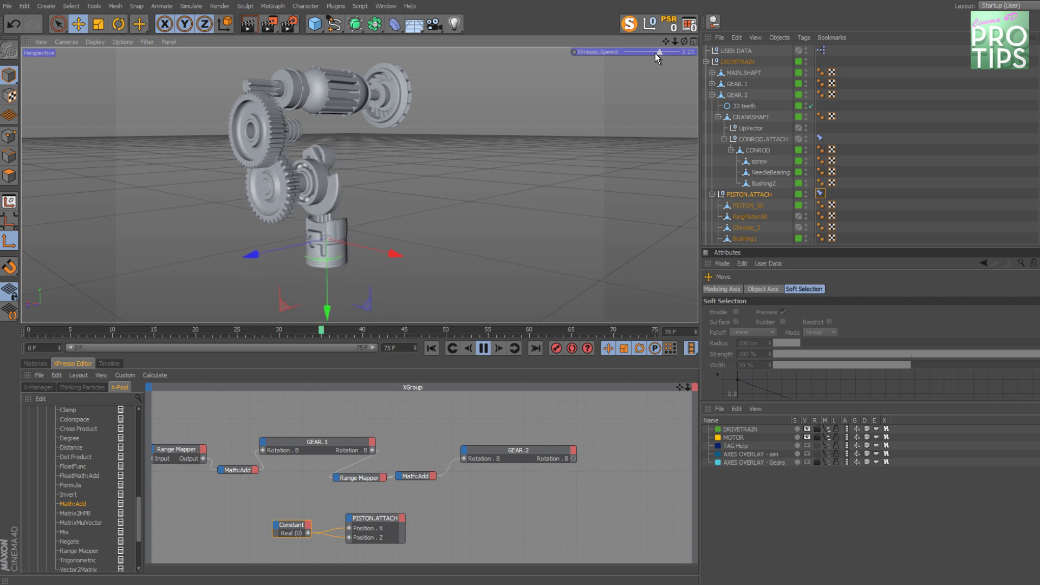
{"action": "left_click", "coordinate": [483, 348]}
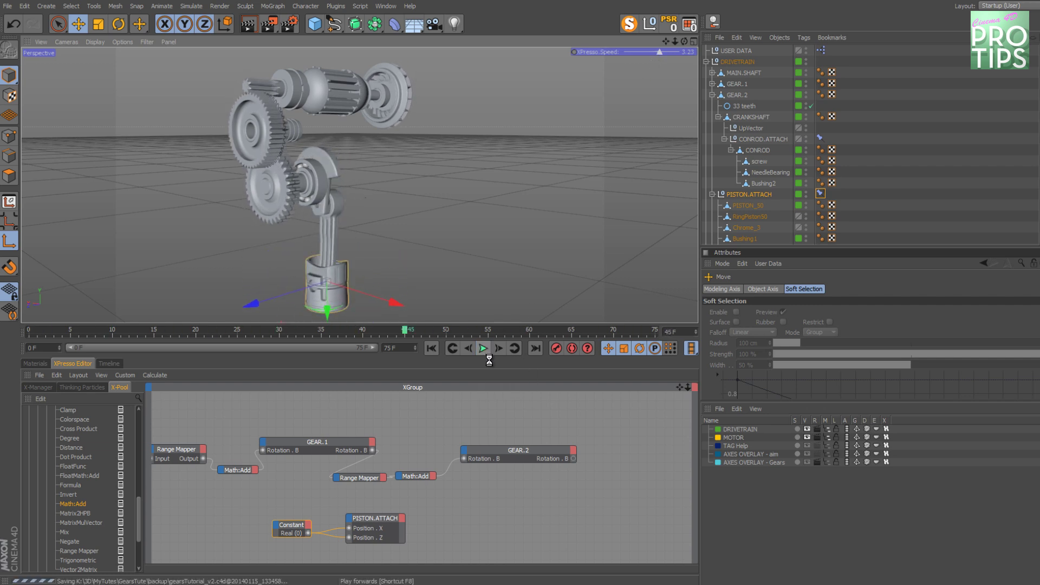